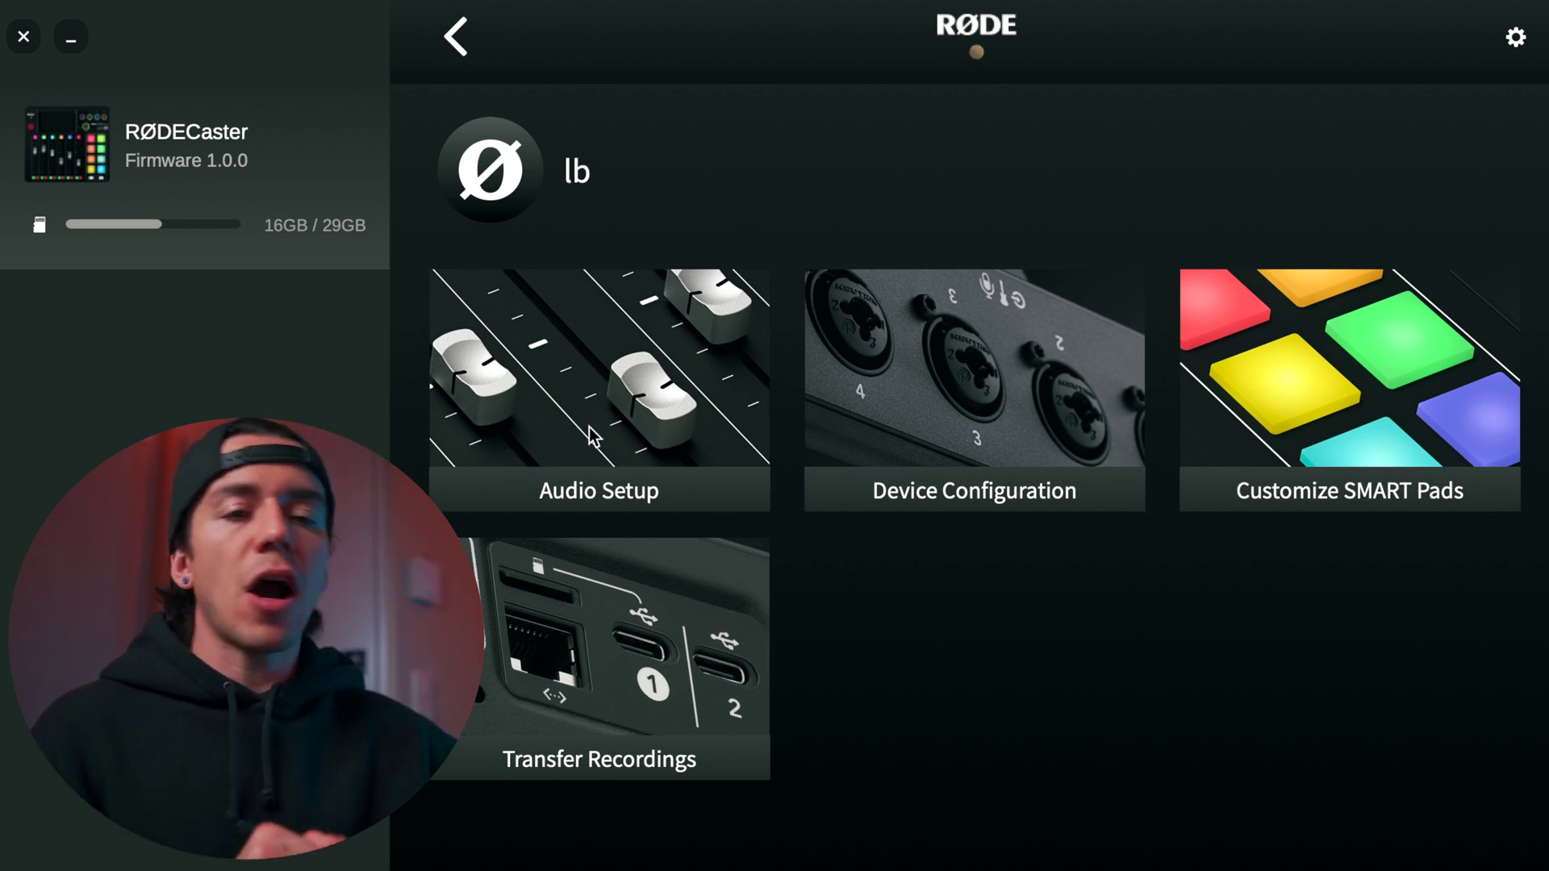
Step: In Audio Setup, drag the channel tiles so Mic 1 sits in the first slot
{"action": "left_click", "coordinate": [544, 382]}
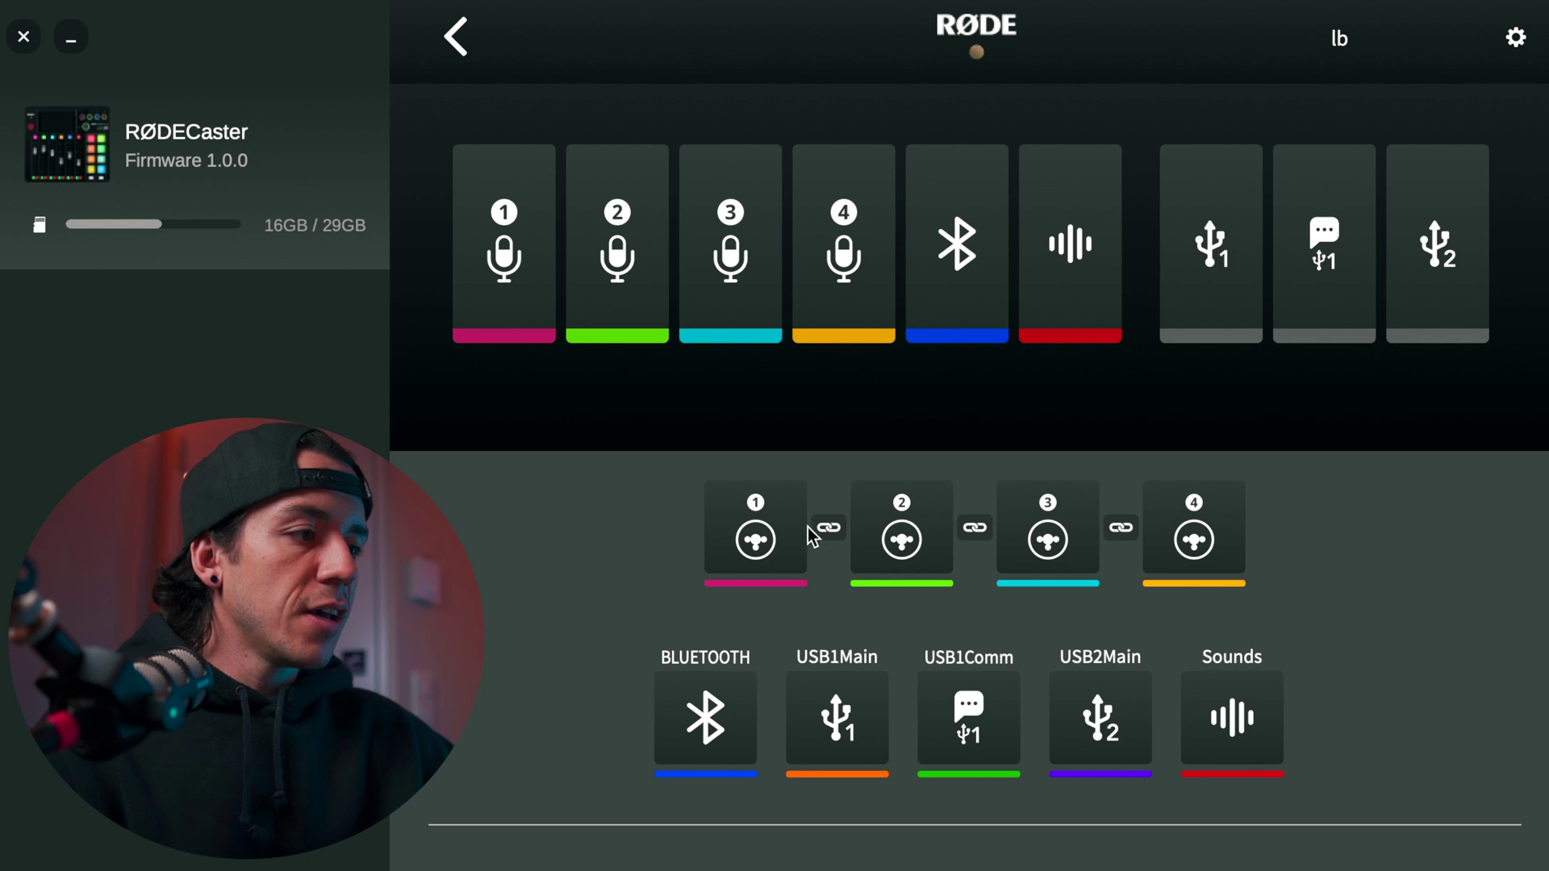
{"action": "left_click_drag", "start_coordinate": [765, 538], "coordinate": [1198, 277]}
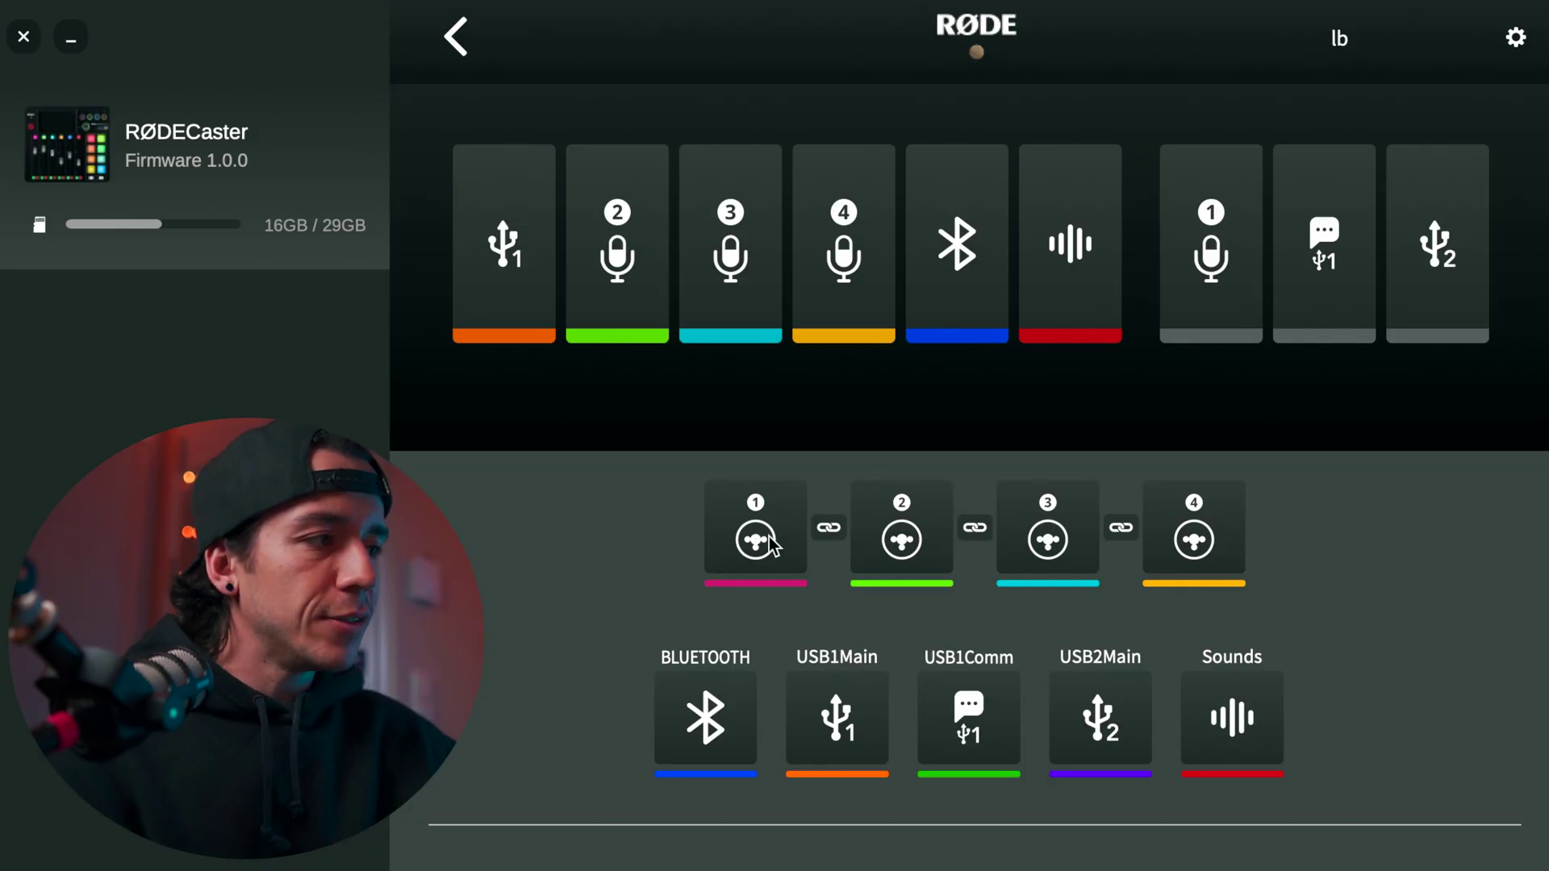
{"action": "left_click_drag", "start_coordinate": [771, 544], "coordinate": [510, 270]}
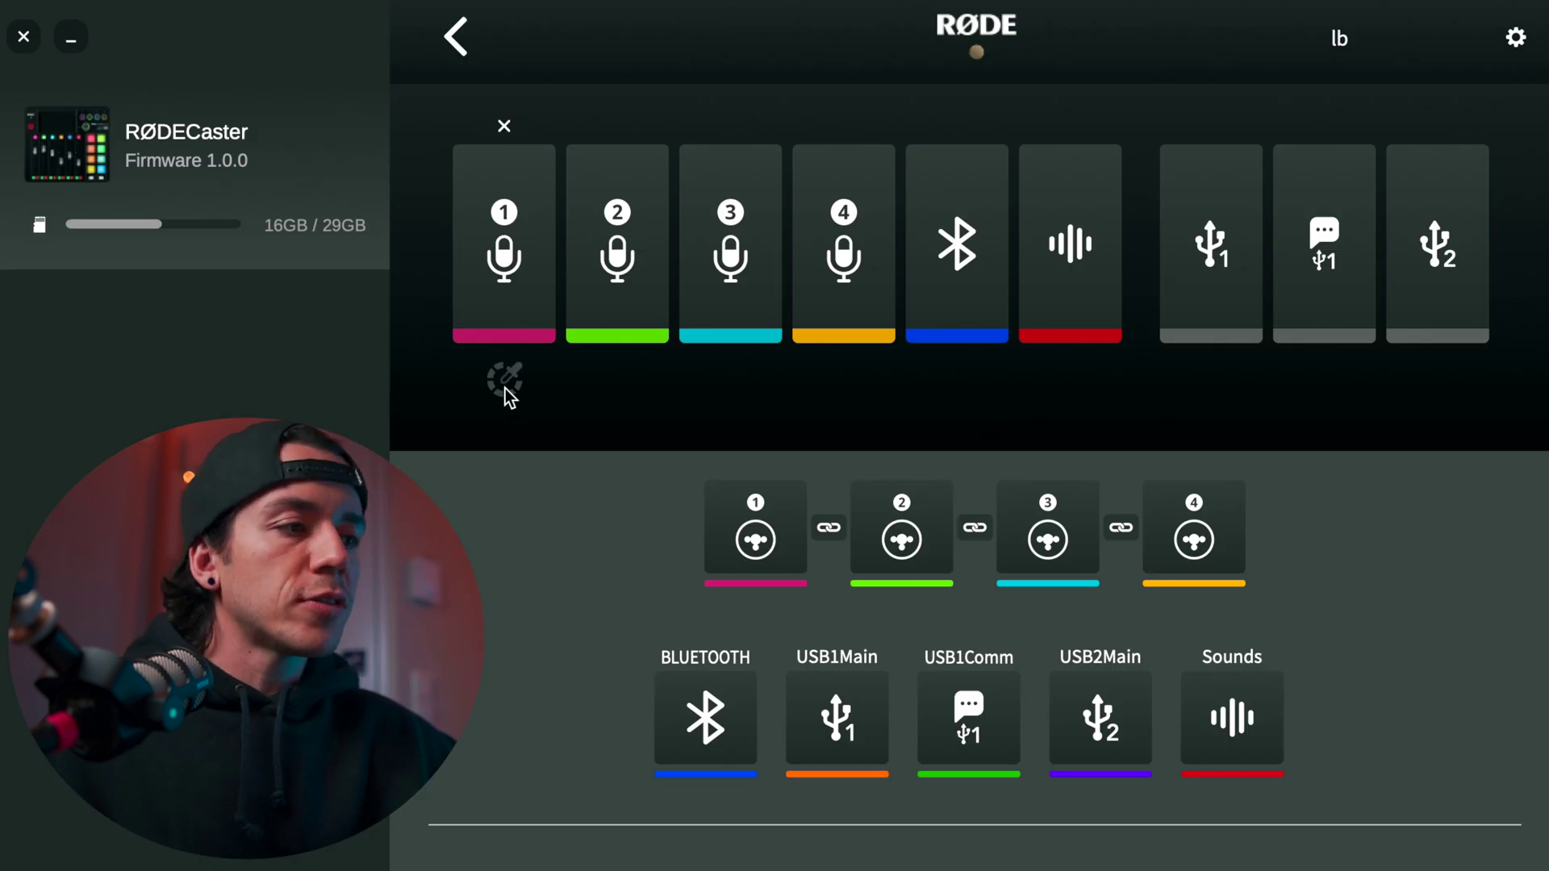
{"action": "left_click", "coordinate": [509, 389]}
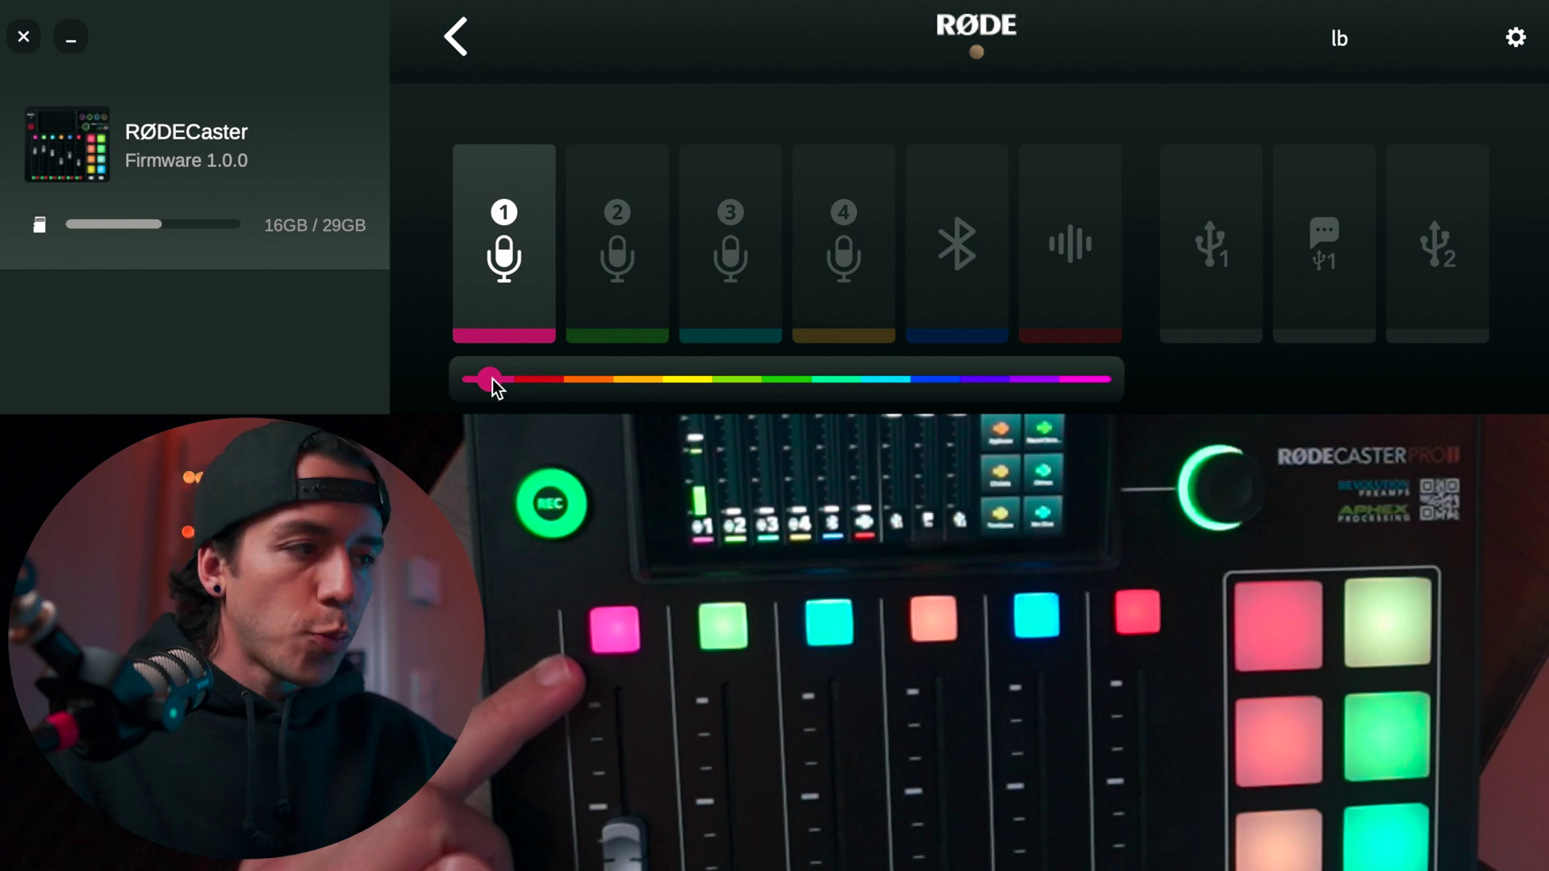
Step: Change Mic 1's colour tag to pink and return to the device home page
{"action": "left_click_drag", "start_coordinate": [492, 379], "coordinate": [424, 386]}
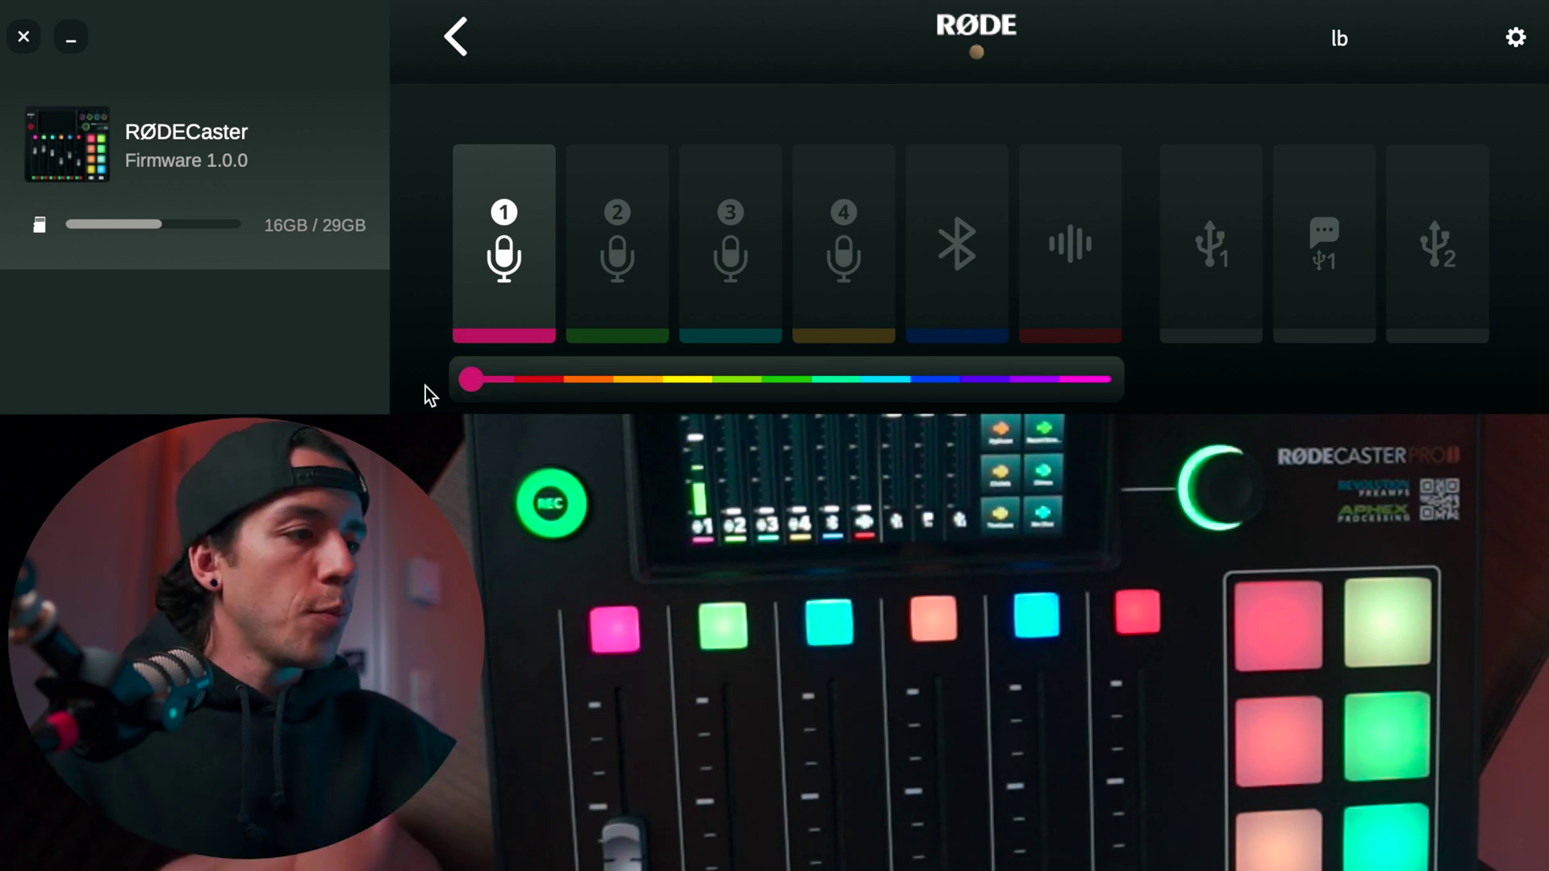
{"action": "left_click", "coordinate": [425, 386]}
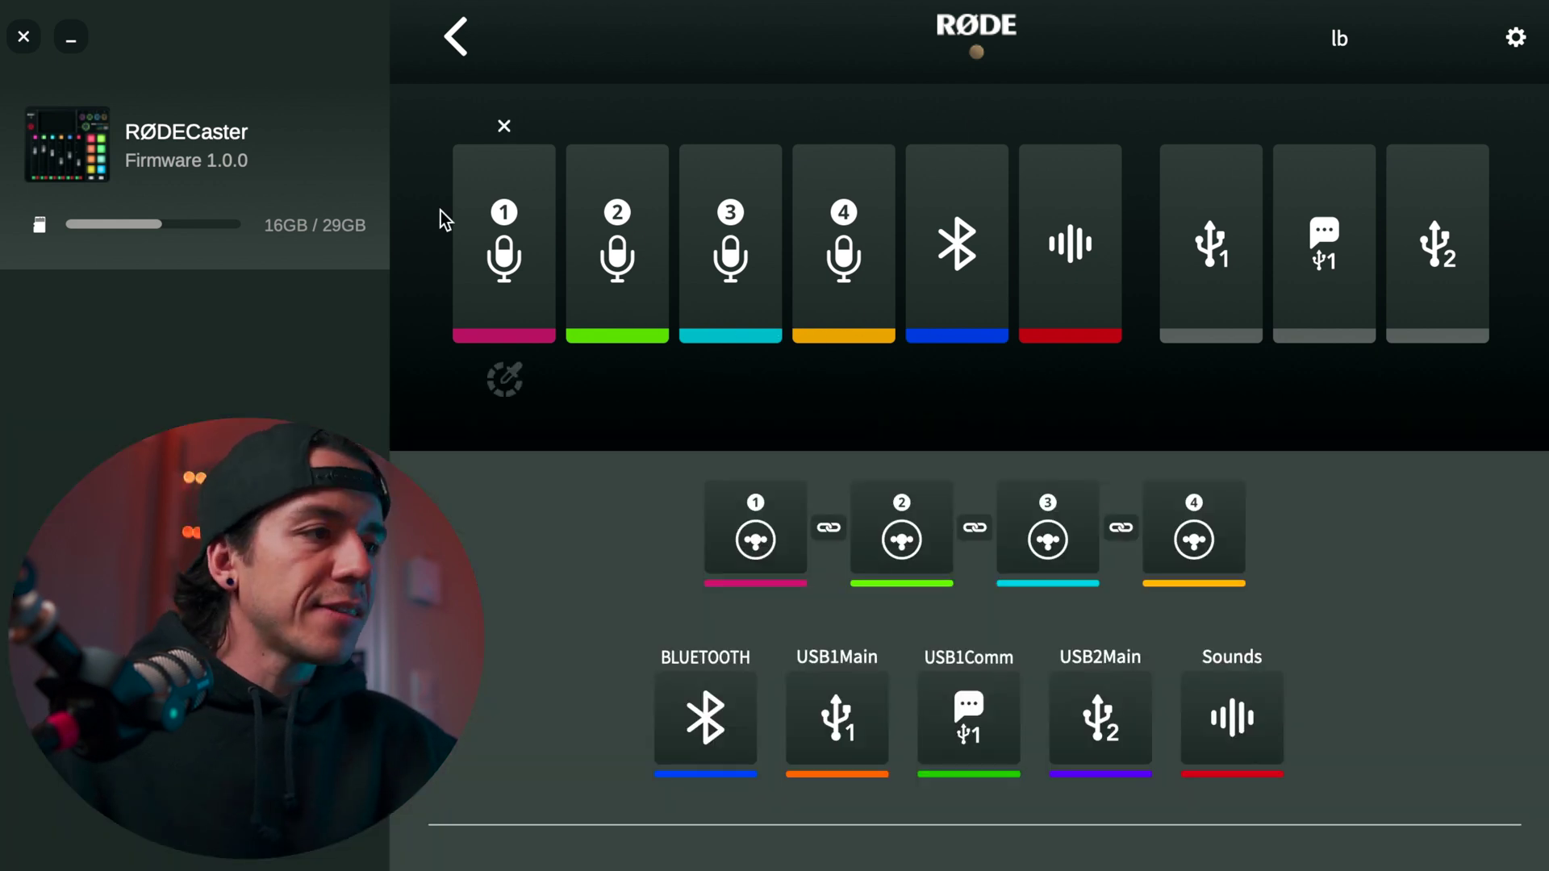
{"action": "left_click", "coordinate": [456, 37]}
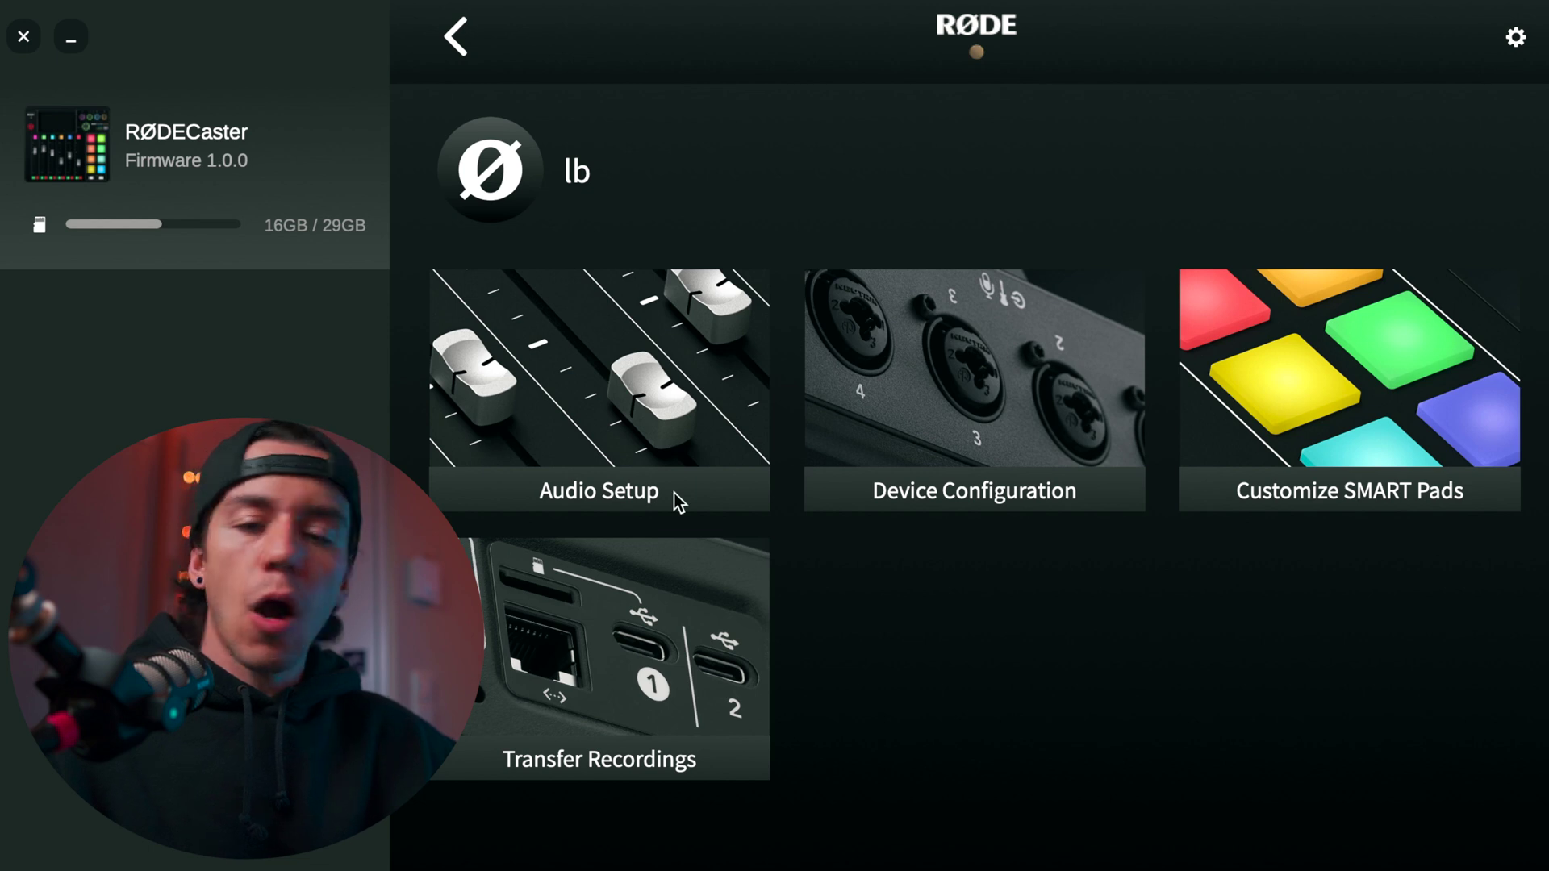
Step: Open Device Configuration to view the headphone type for outputs 1–4
{"action": "left_click", "coordinate": [941, 416]}
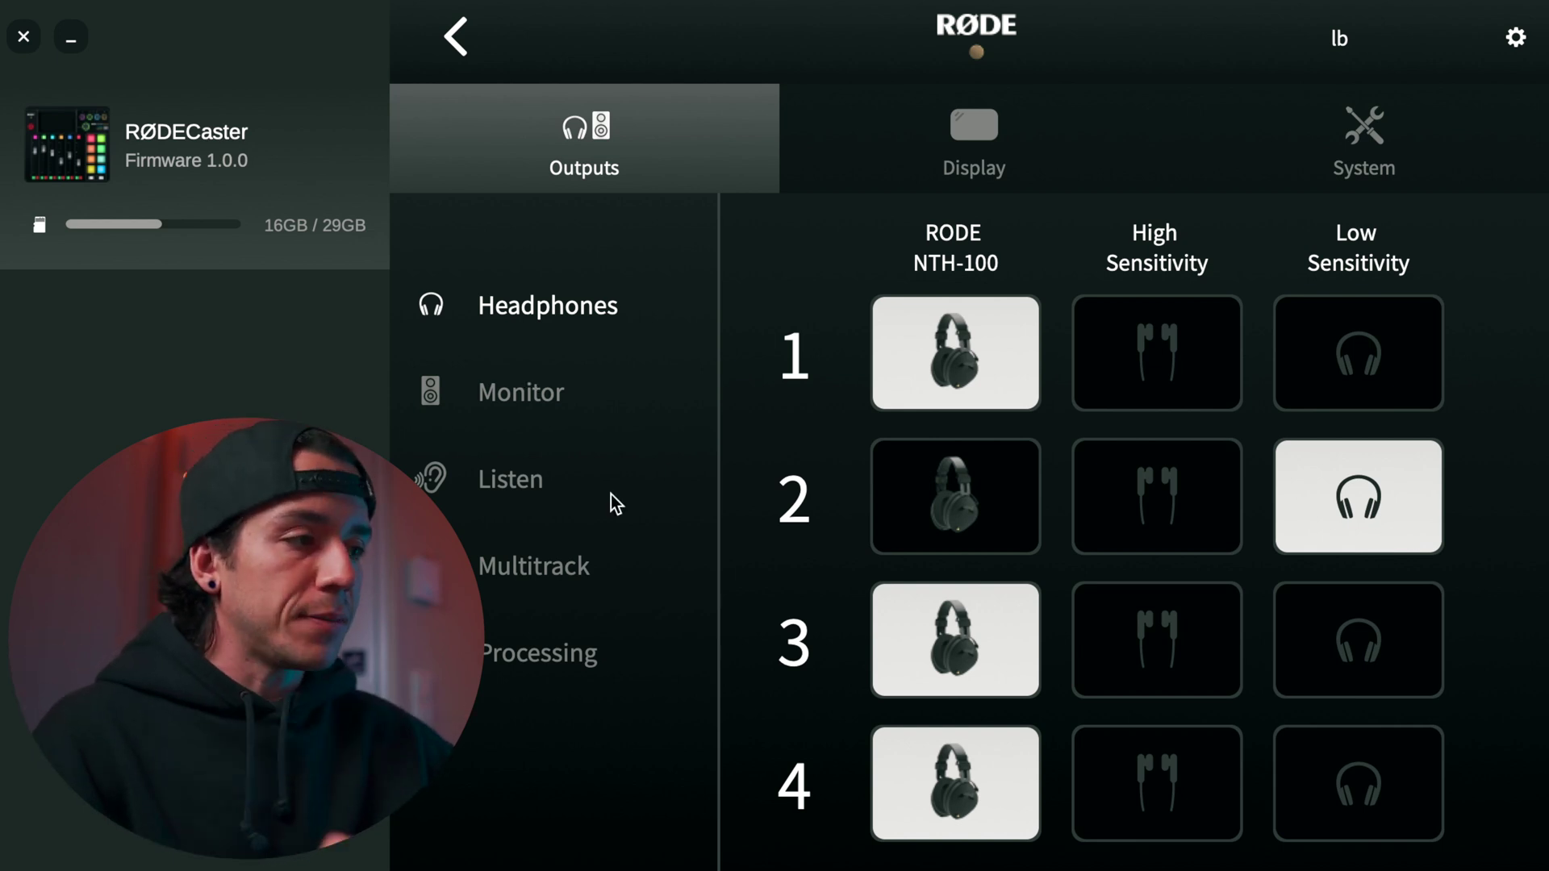
Step: Switch Monitor Listen to Pre-fader and back to After-fader, then check Multitrack is Post-Fader
{"action": "left_click", "coordinate": [520, 394]}
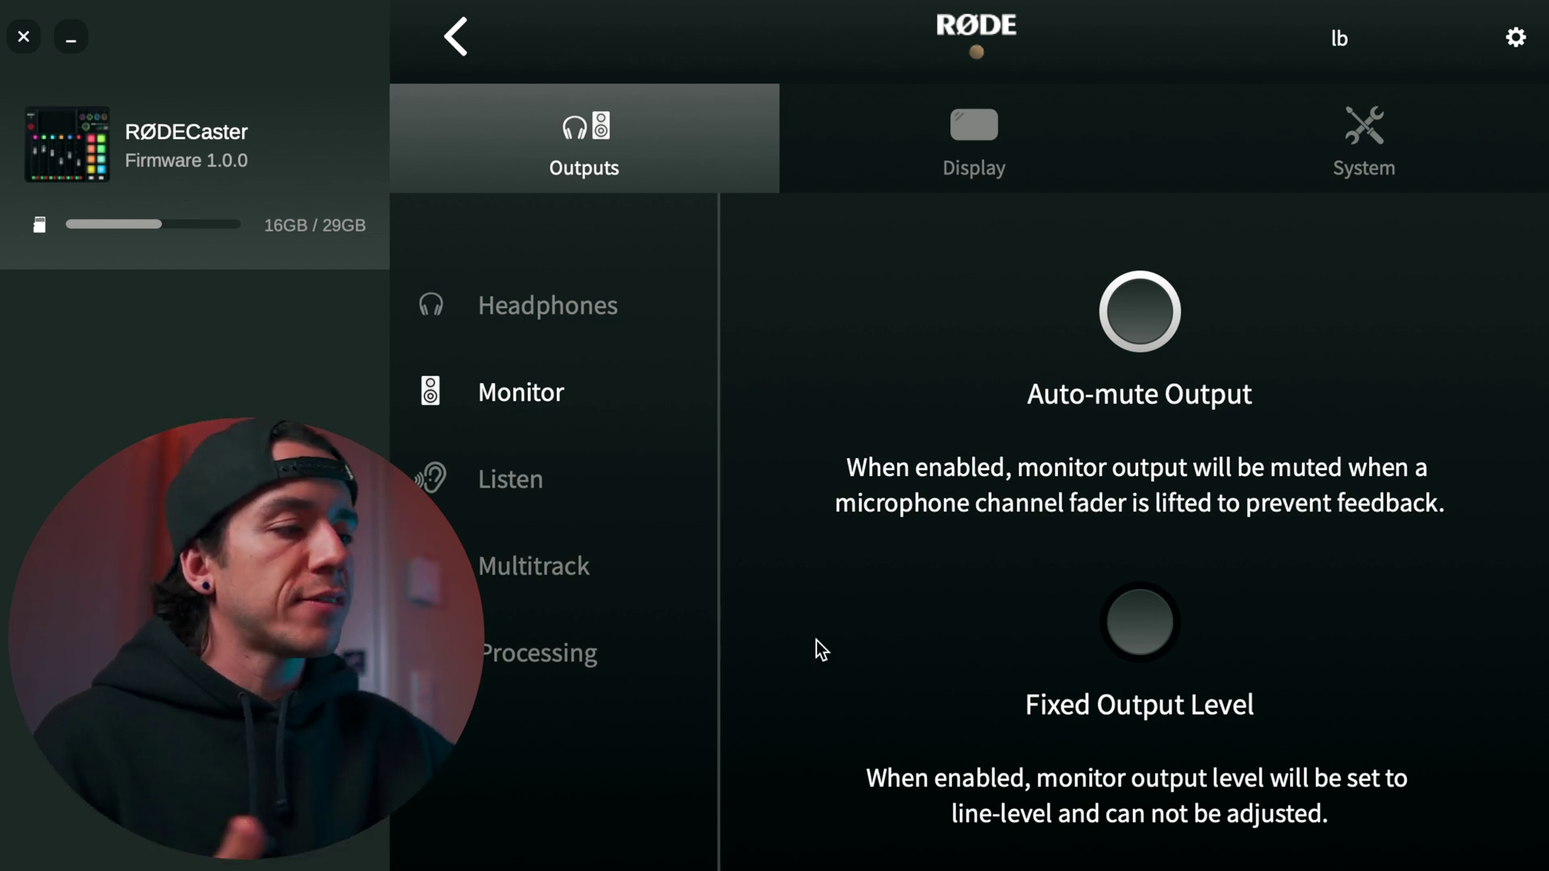
{"action": "left_click", "coordinate": [513, 481]}
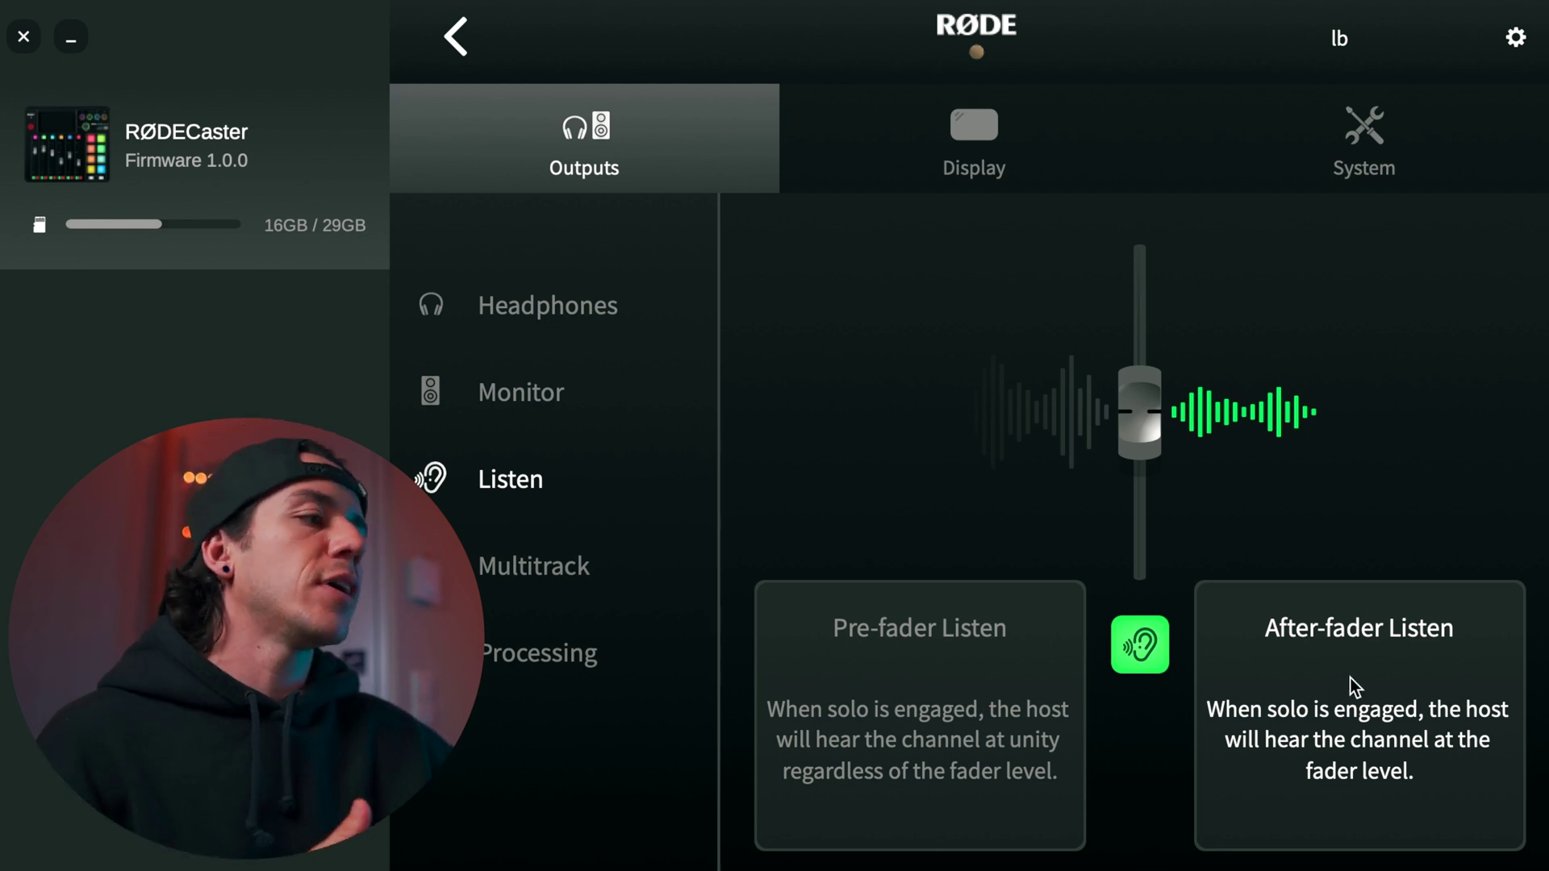
{"action": "left_click", "coordinate": [962, 679]}
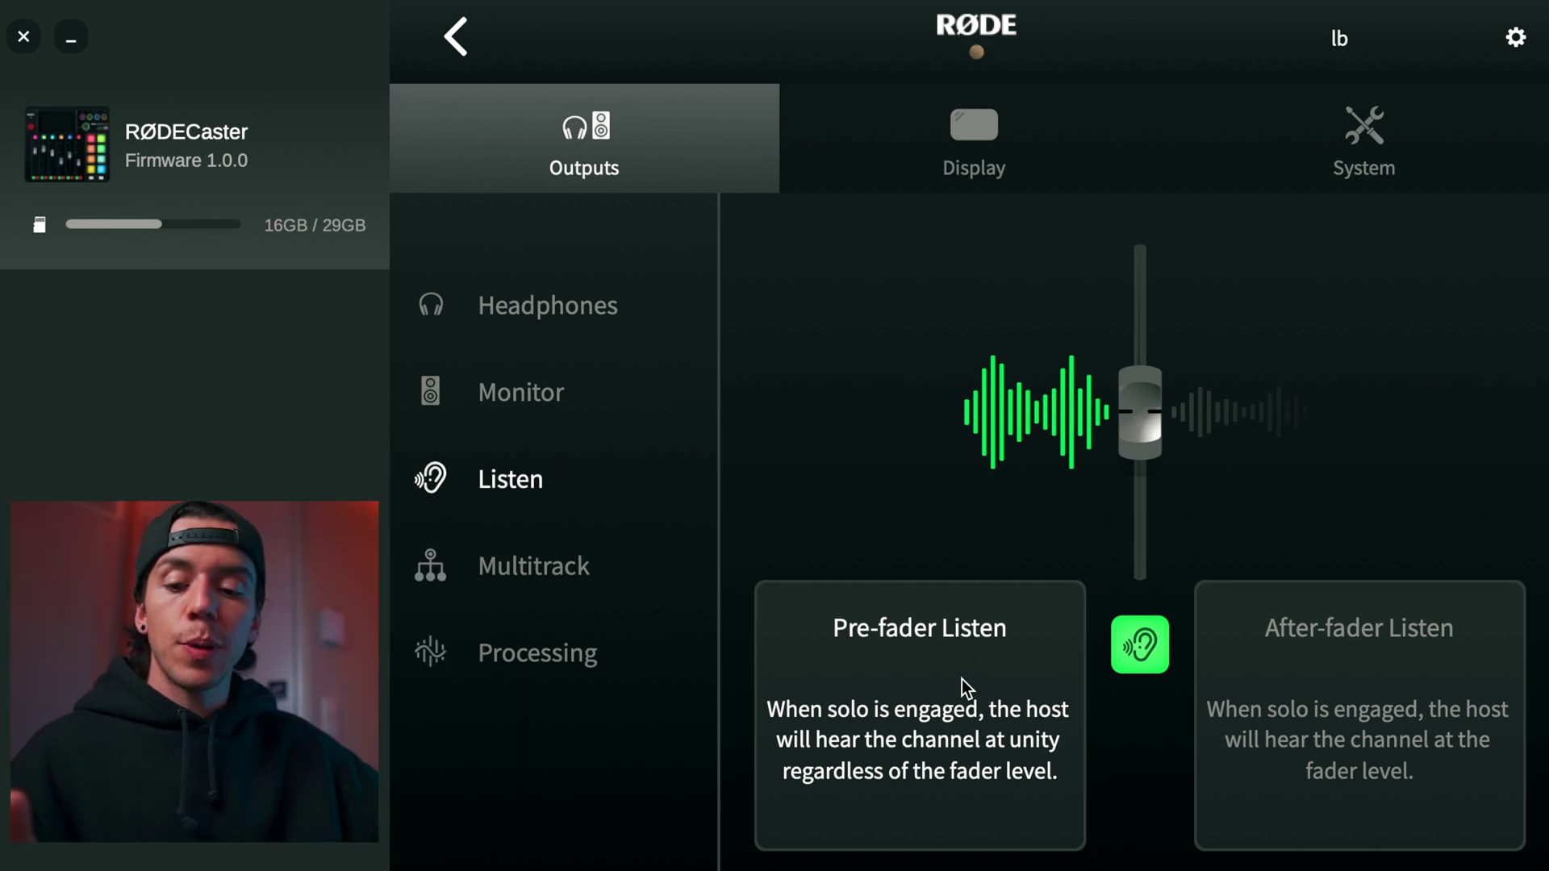
{"action": "left_click", "coordinate": [1444, 694]}
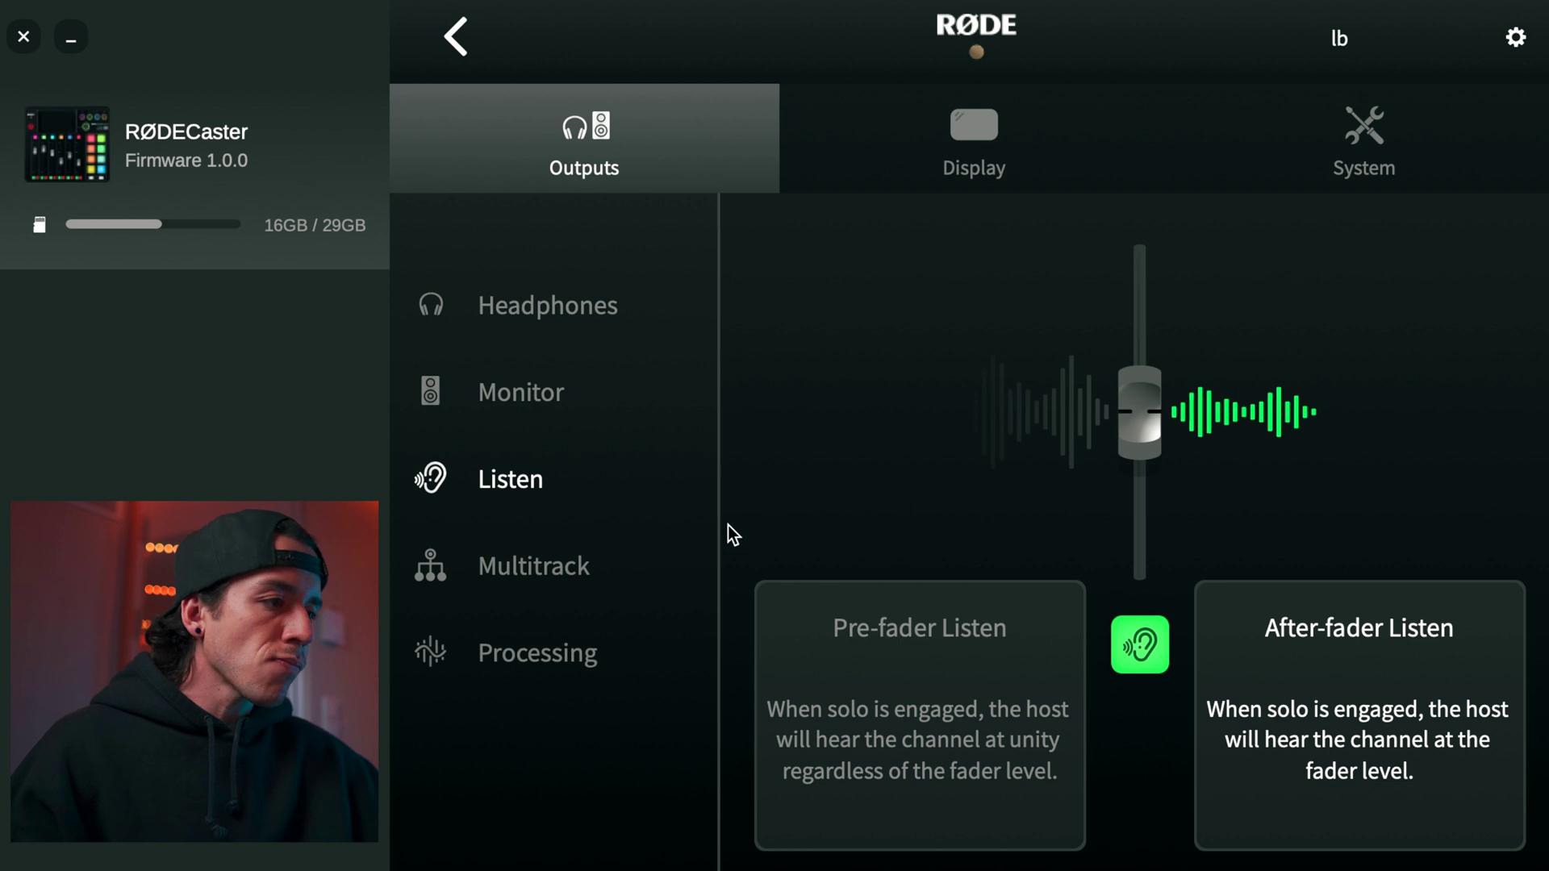
{"action": "left_click", "coordinate": [534, 567]}
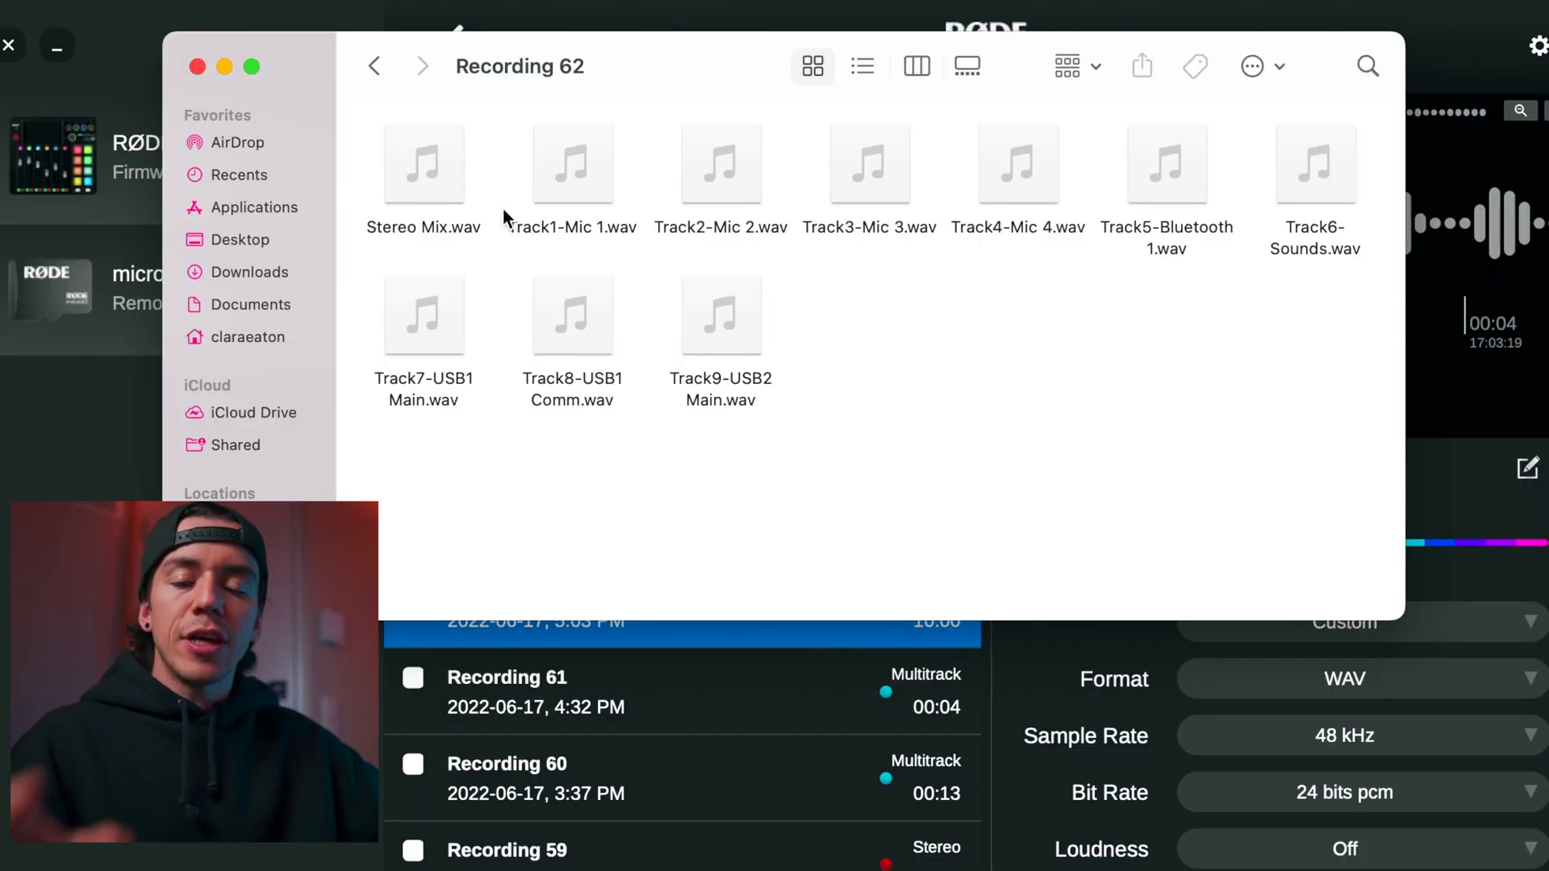
{"action": "left_click", "coordinate": [459, 198]}
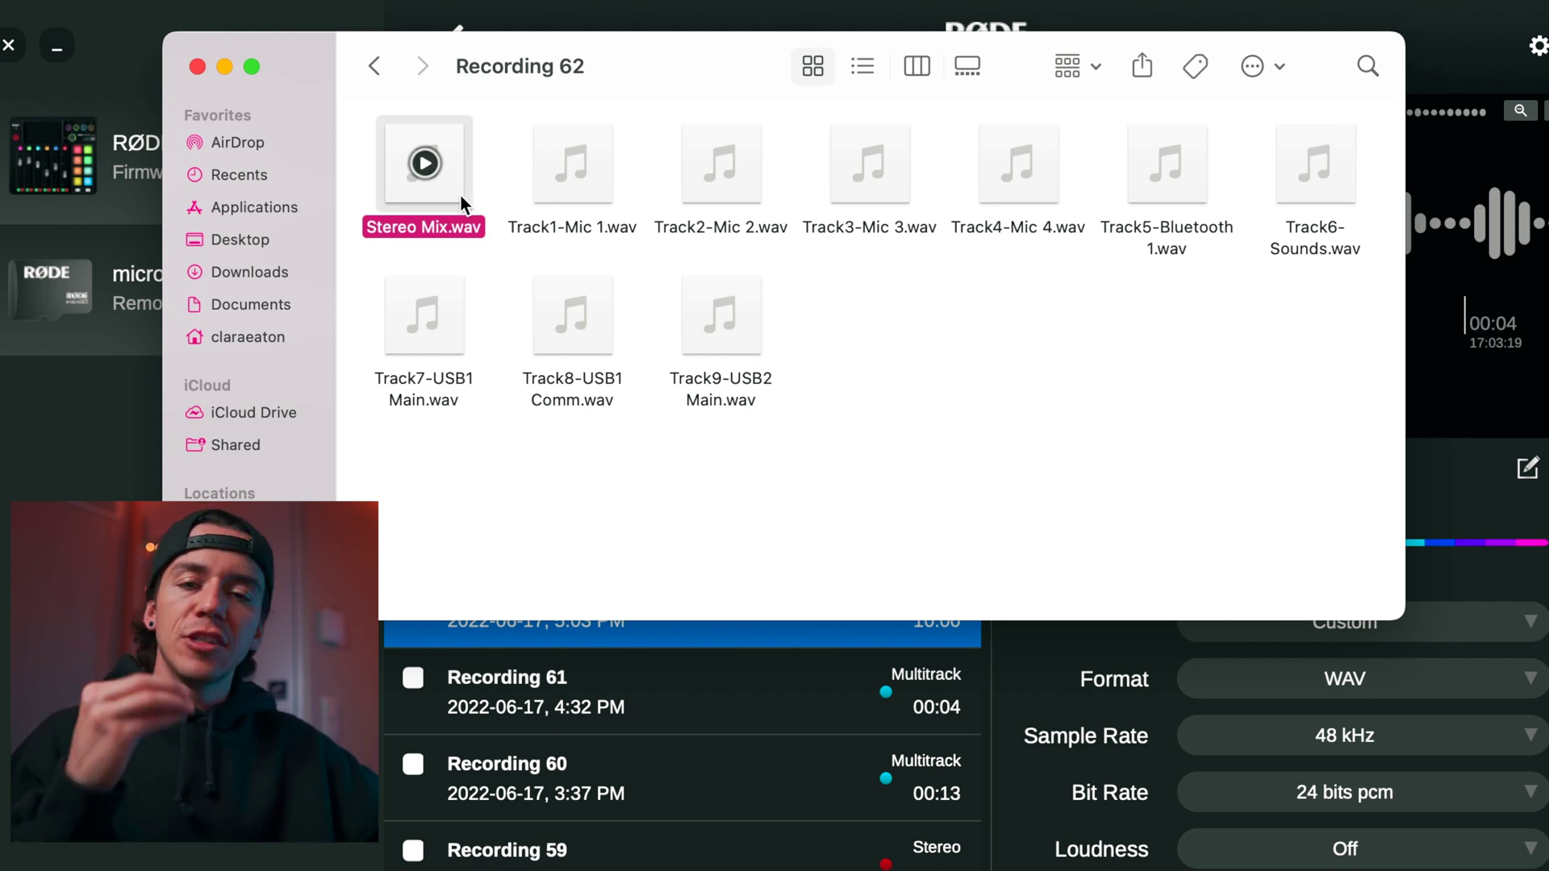
Step: Quick Look Stereo Mix.wav, scrub to about 3:30, then preview Track4-Mic 4.wav
{"action": "key", "text": "space"}
{"action": "left_click", "coordinate": [865, 658]}
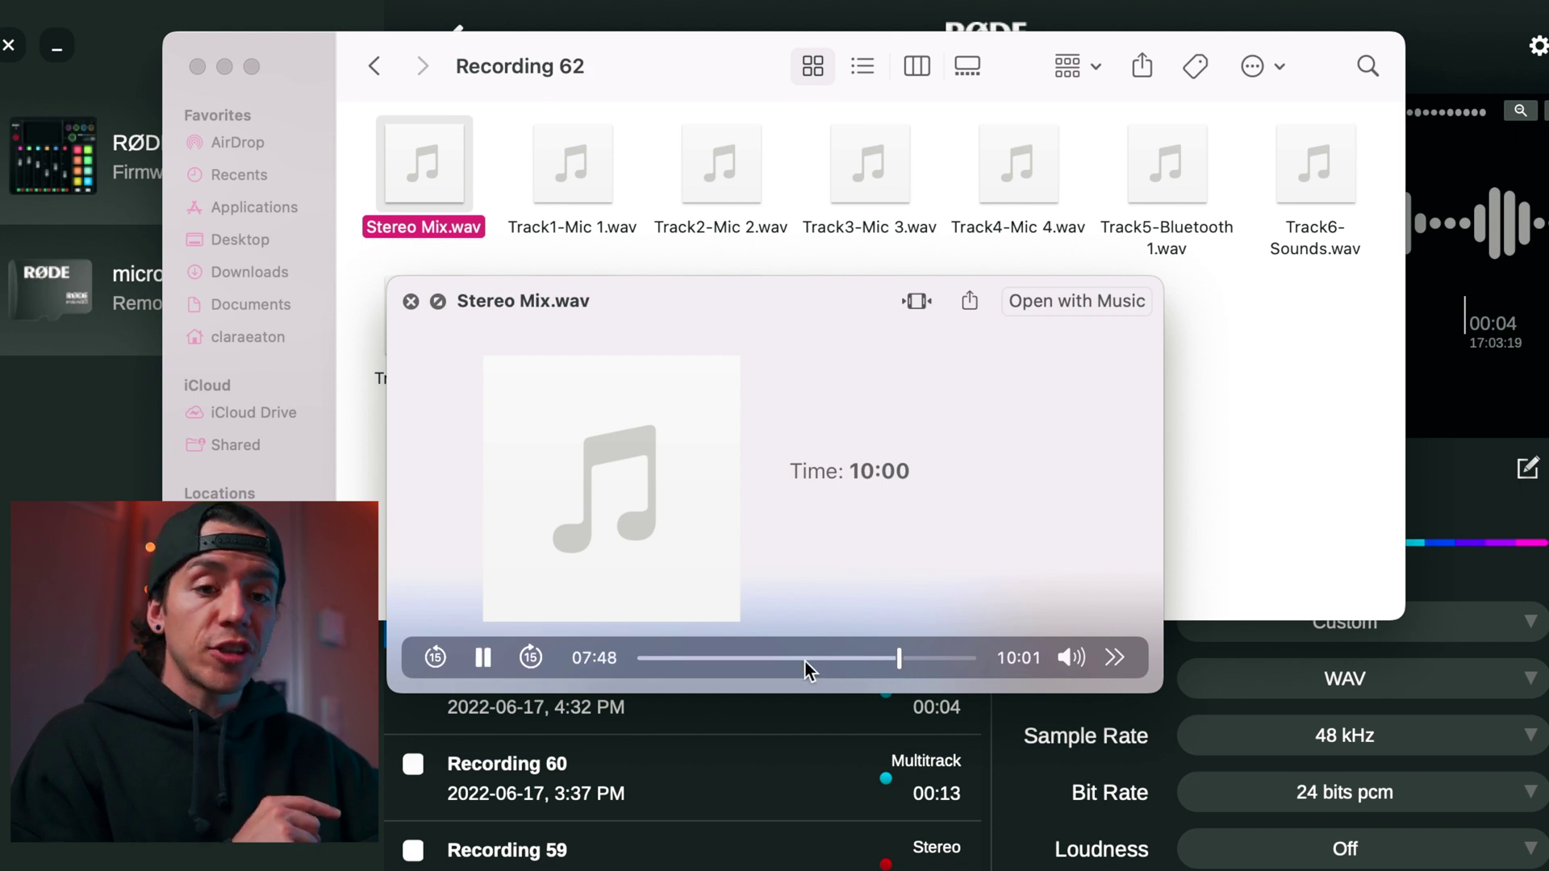
{"action": "left_click_drag", "start_coordinate": [779, 667], "coordinate": [759, 666]}
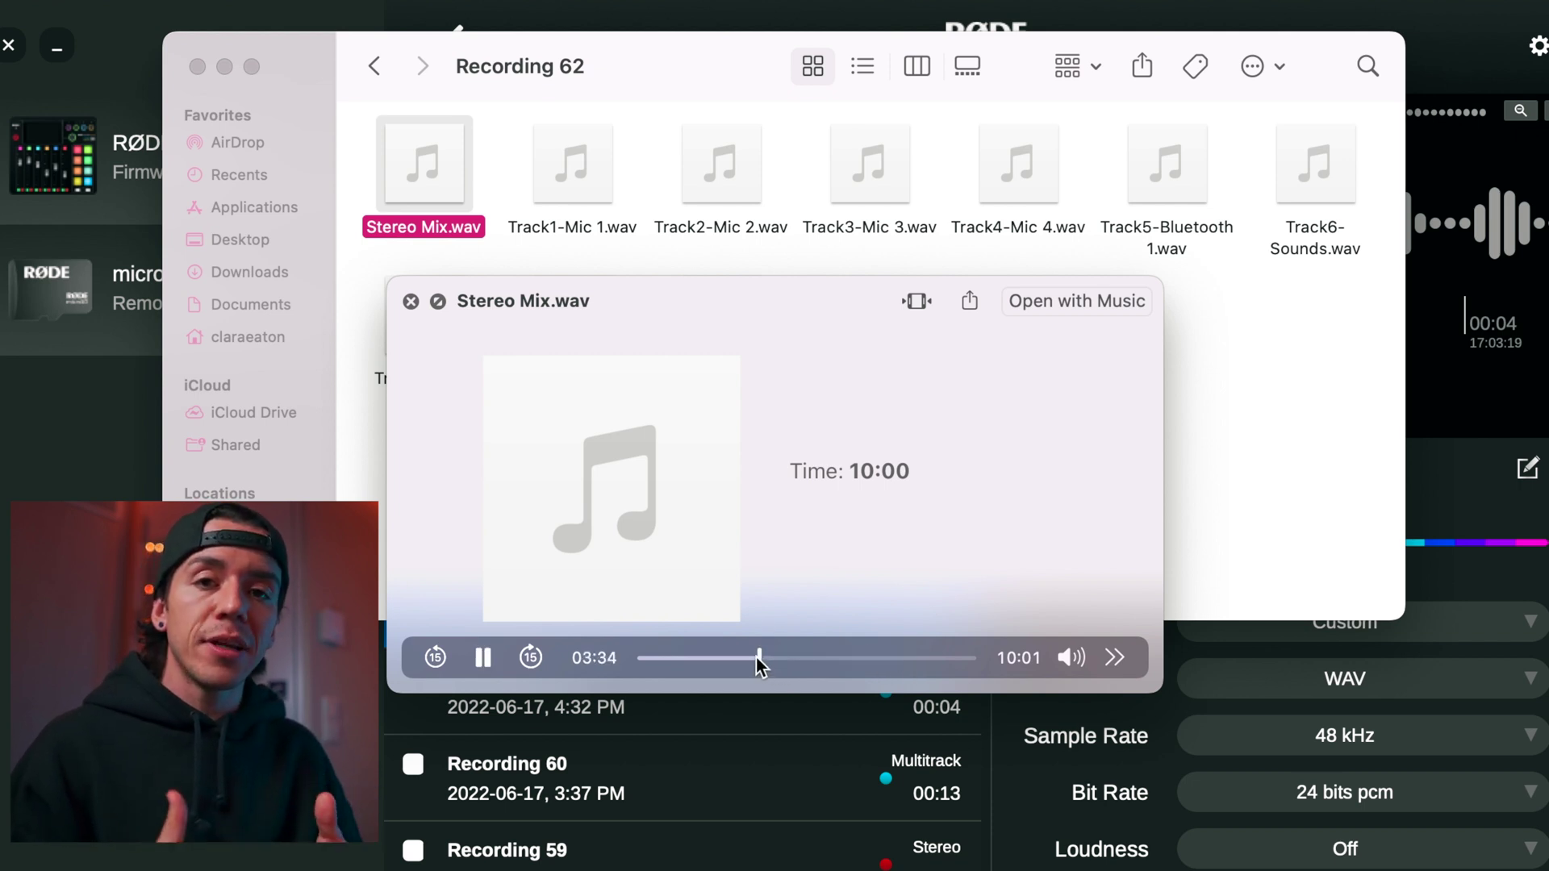
{"action": "key", "text": "space"}
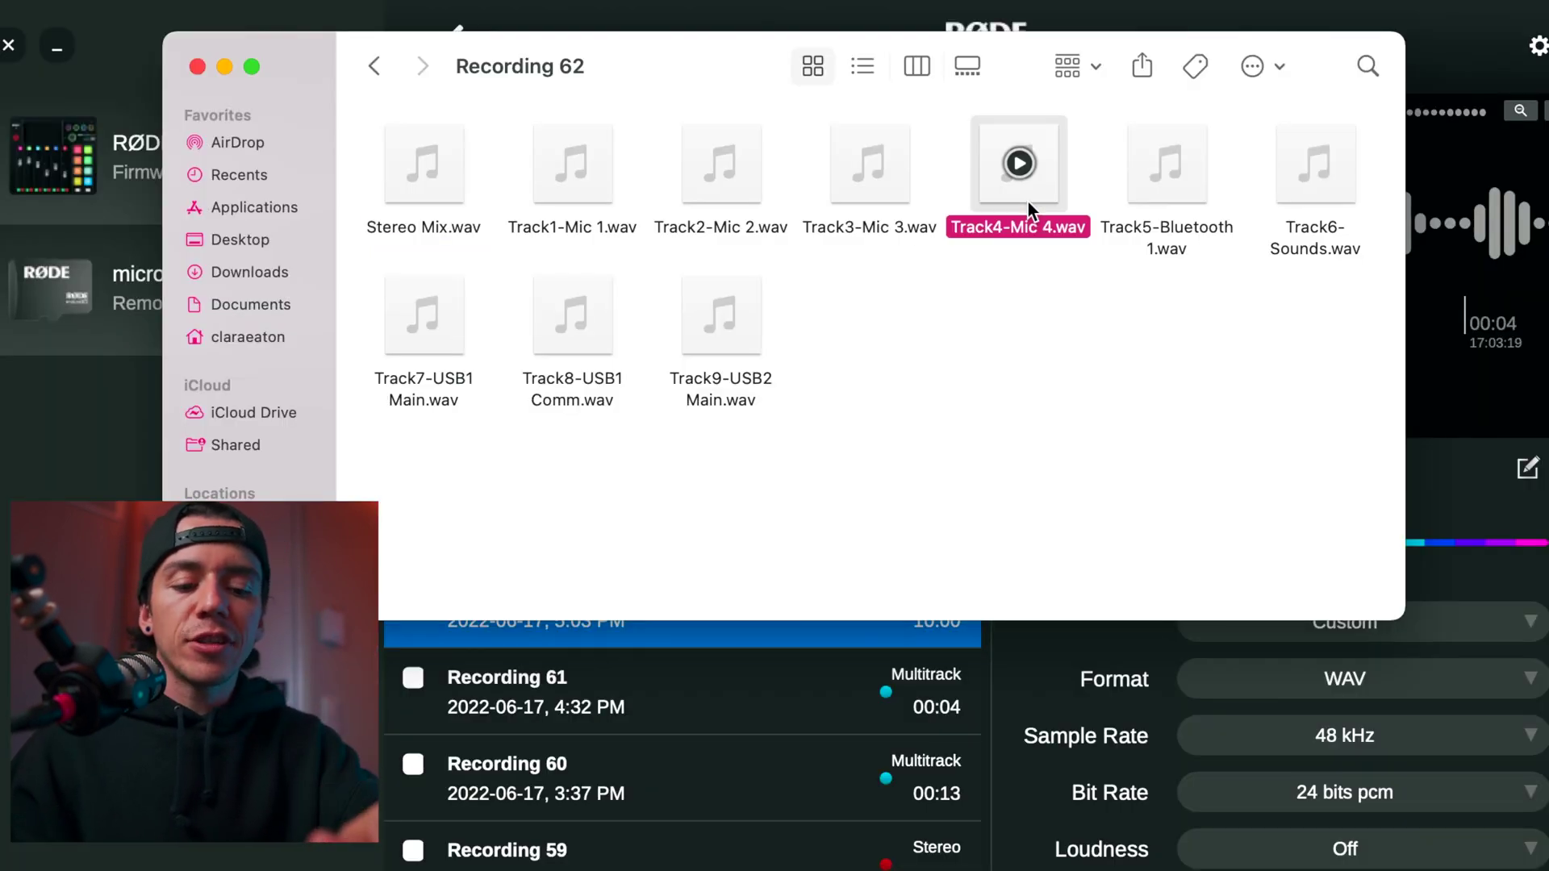
{"action": "key", "text": "space"}
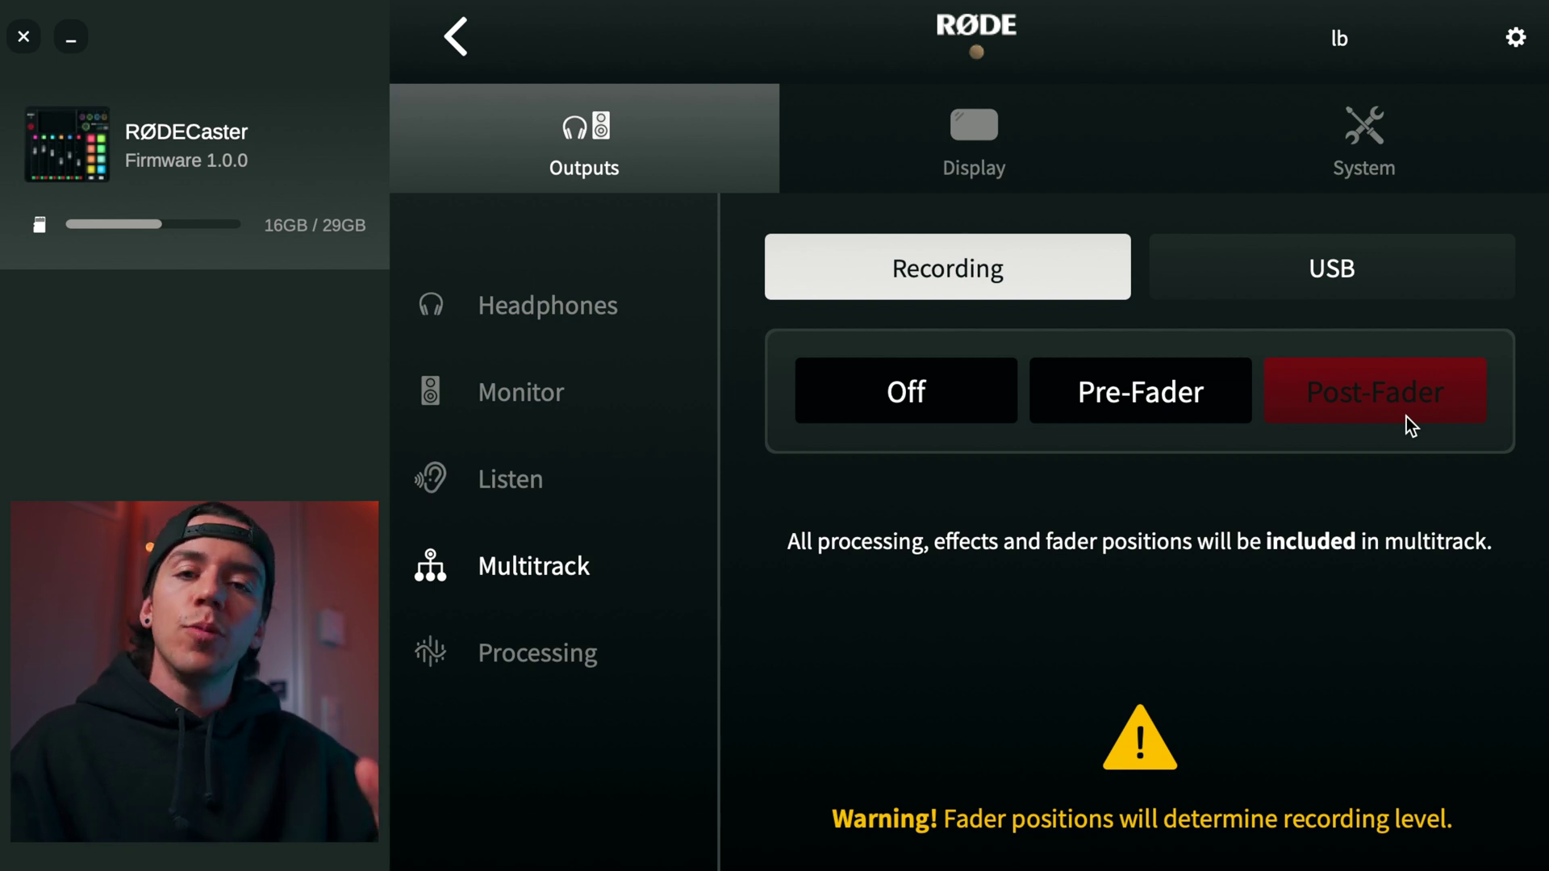
Step: Review the USB multitrack settings and the Master Compellor and Output Delay processing options
{"action": "left_click", "coordinate": [1334, 284]}
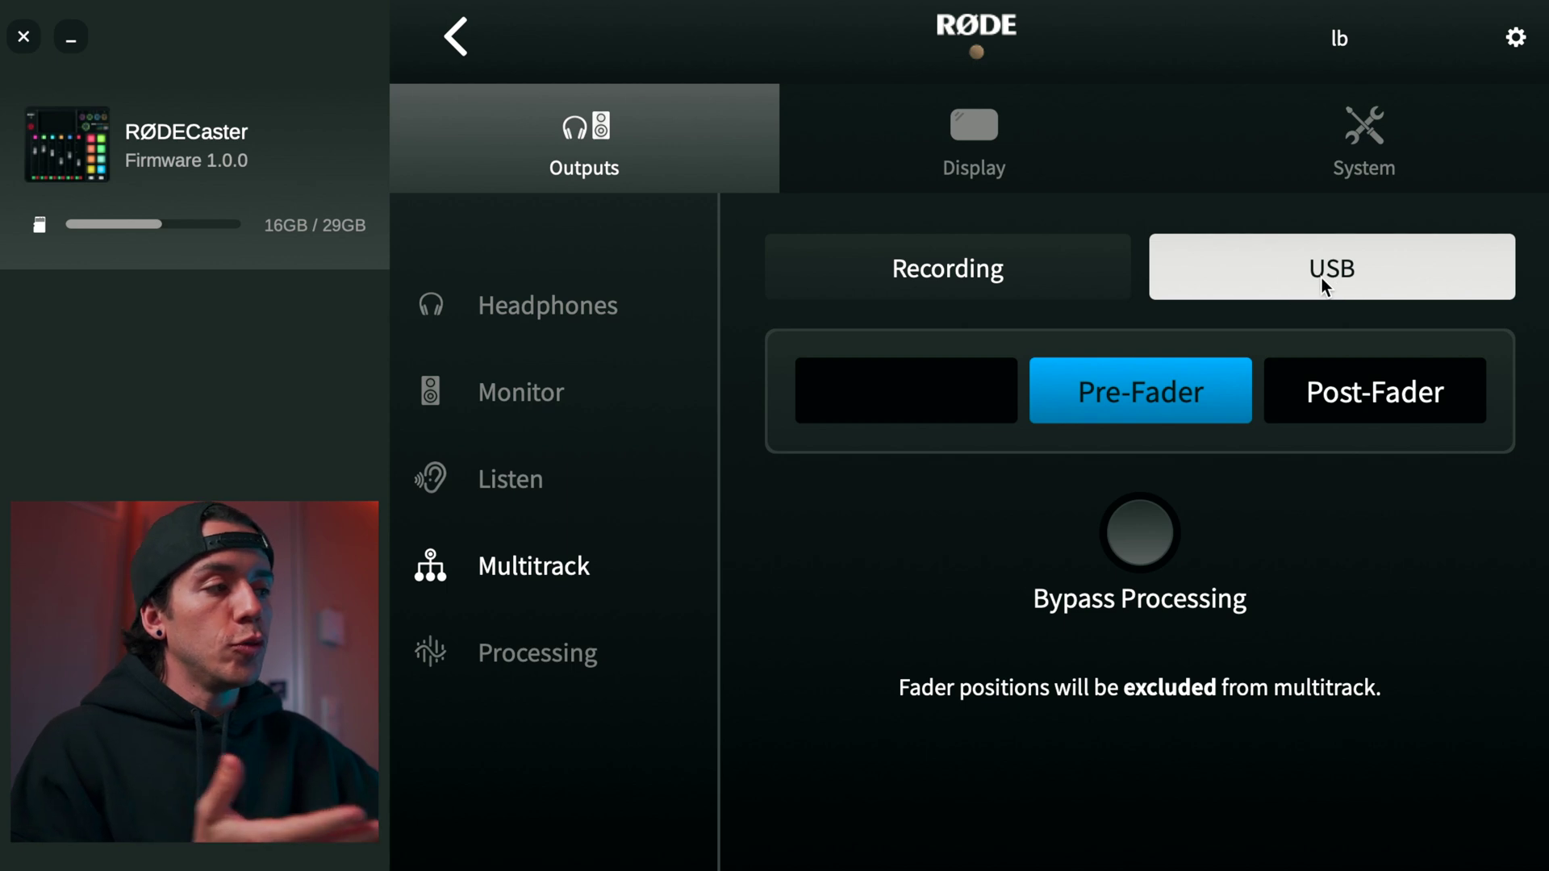
{"action": "left_click", "coordinate": [513, 650]}
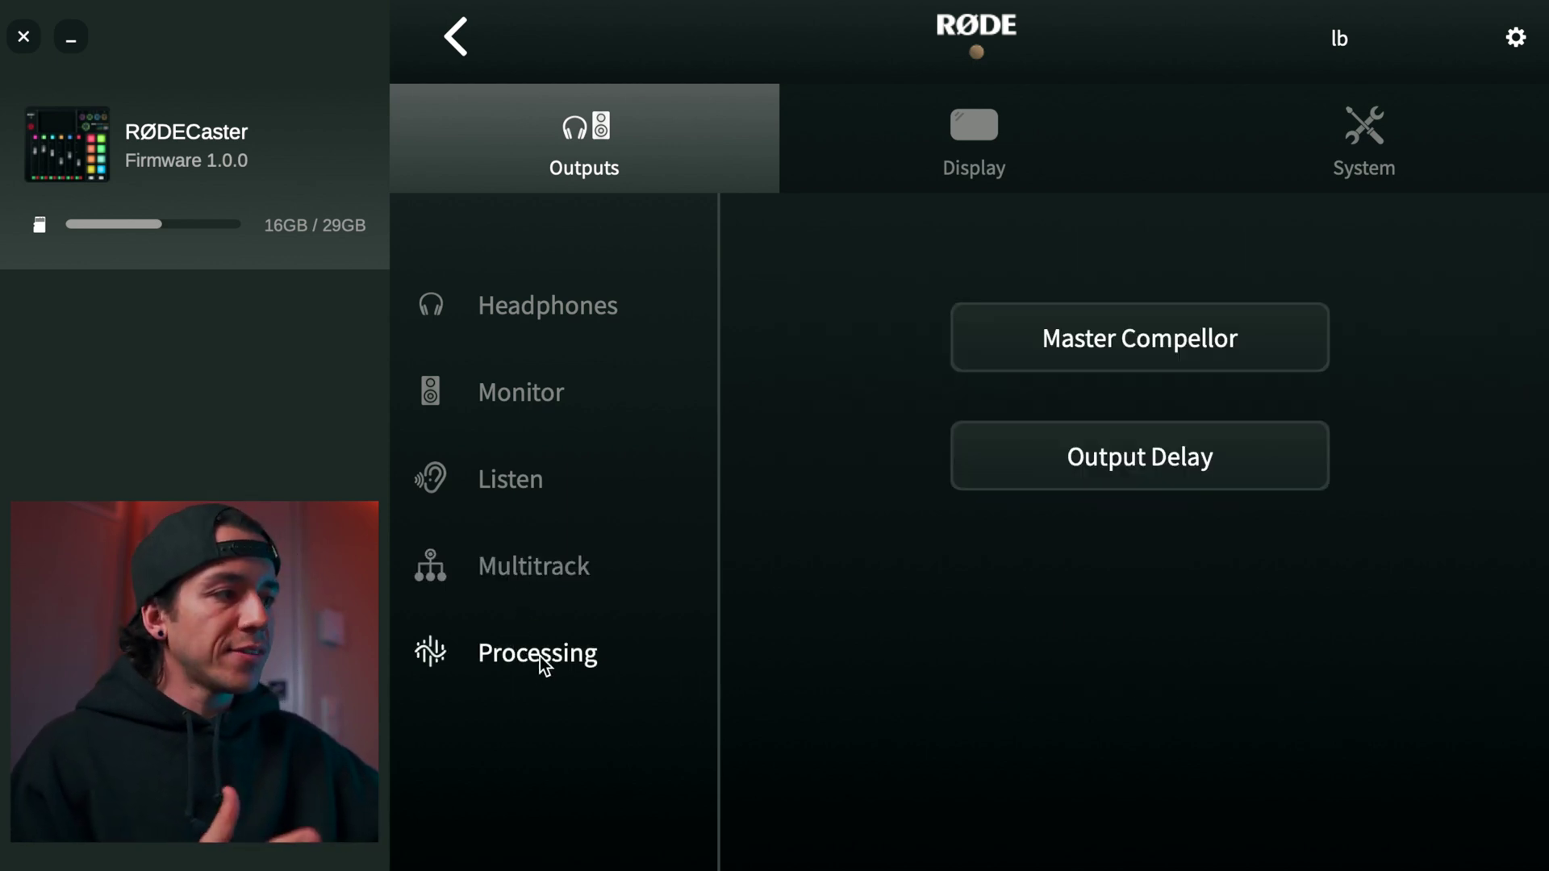
{"action": "left_click", "coordinate": [1156, 345]}
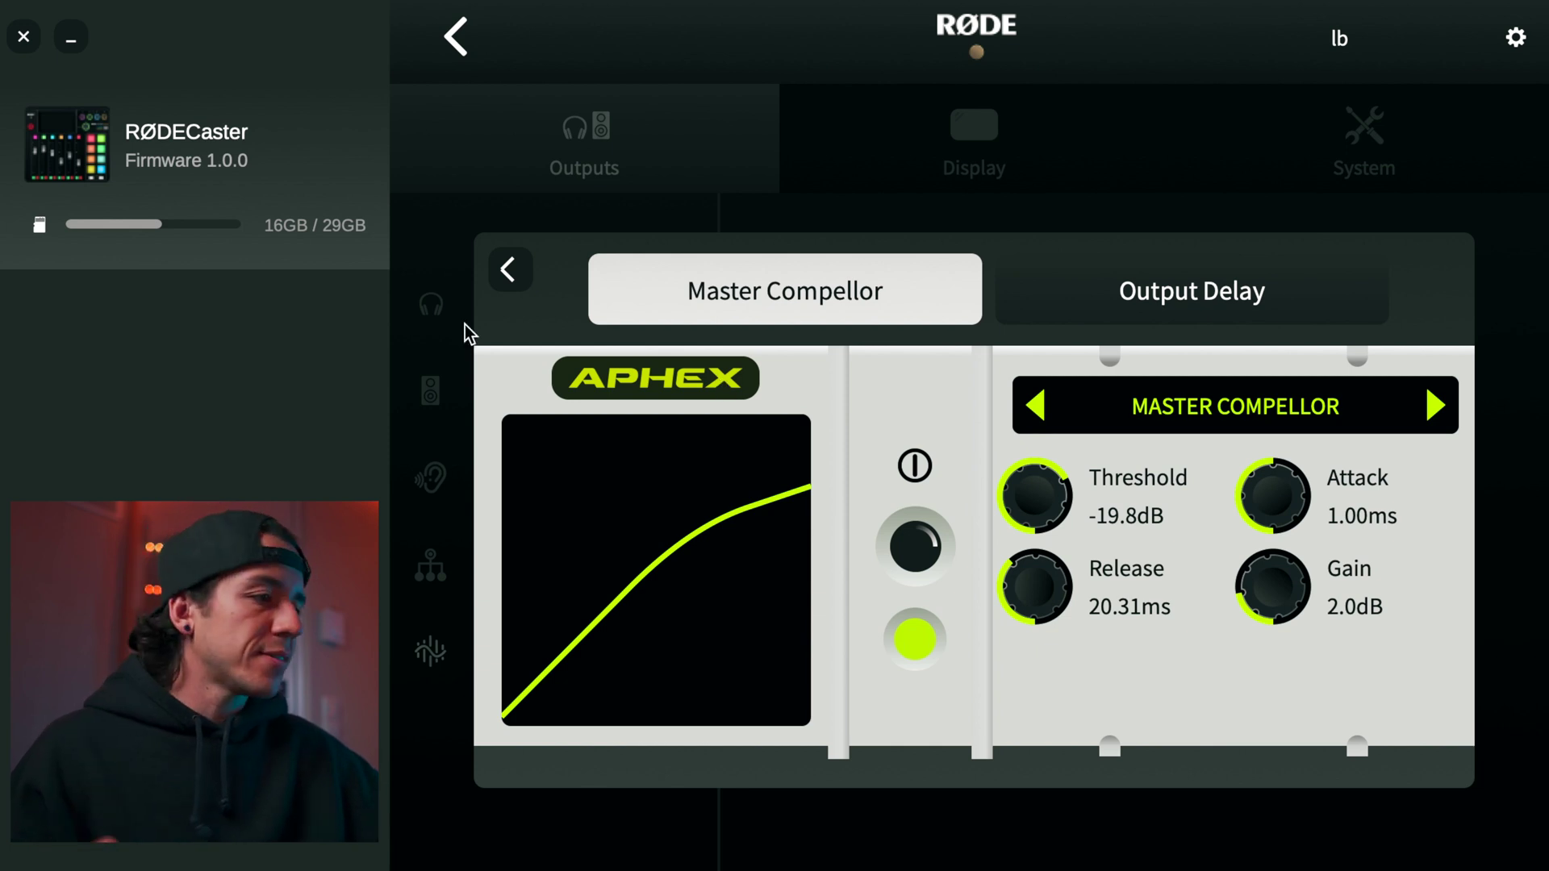
{"action": "left_click", "coordinate": [1200, 311]}
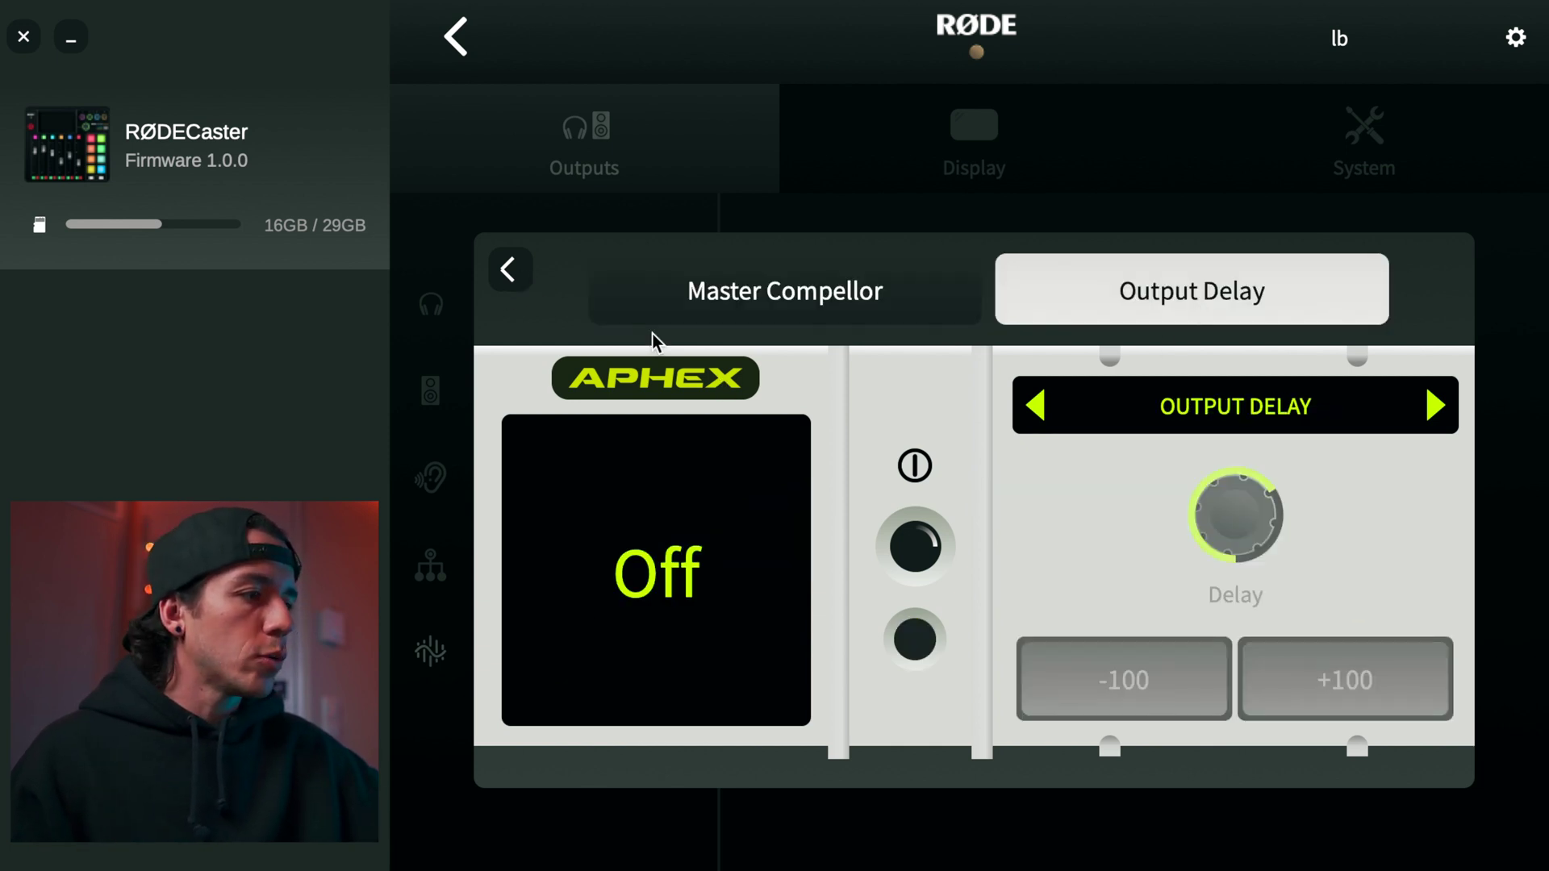
{"action": "left_click", "coordinate": [509, 270]}
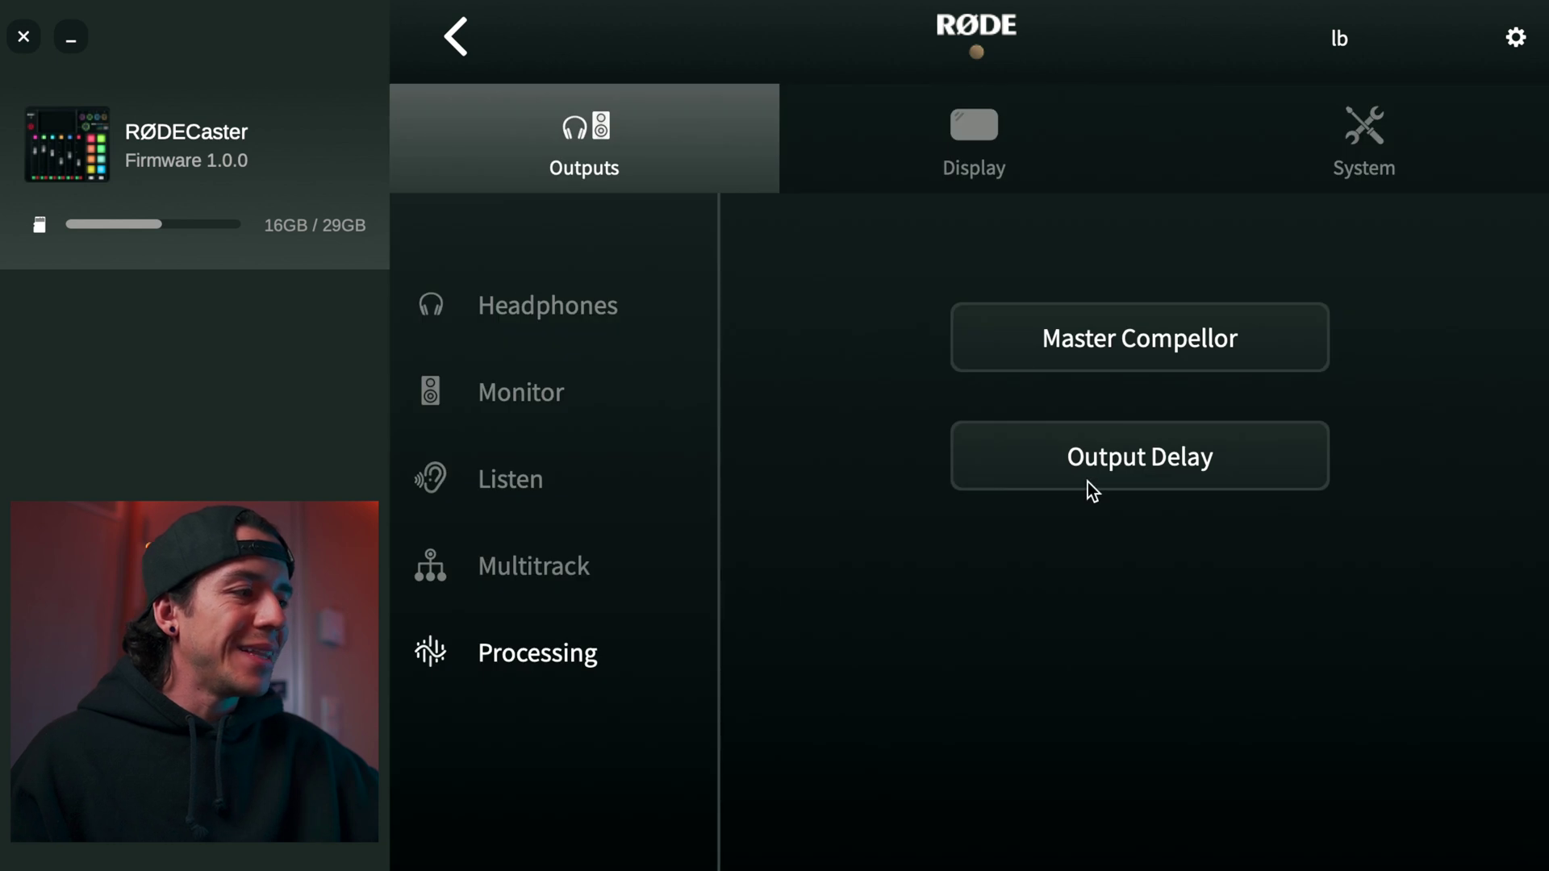
{"action": "left_click", "coordinate": [997, 163]}
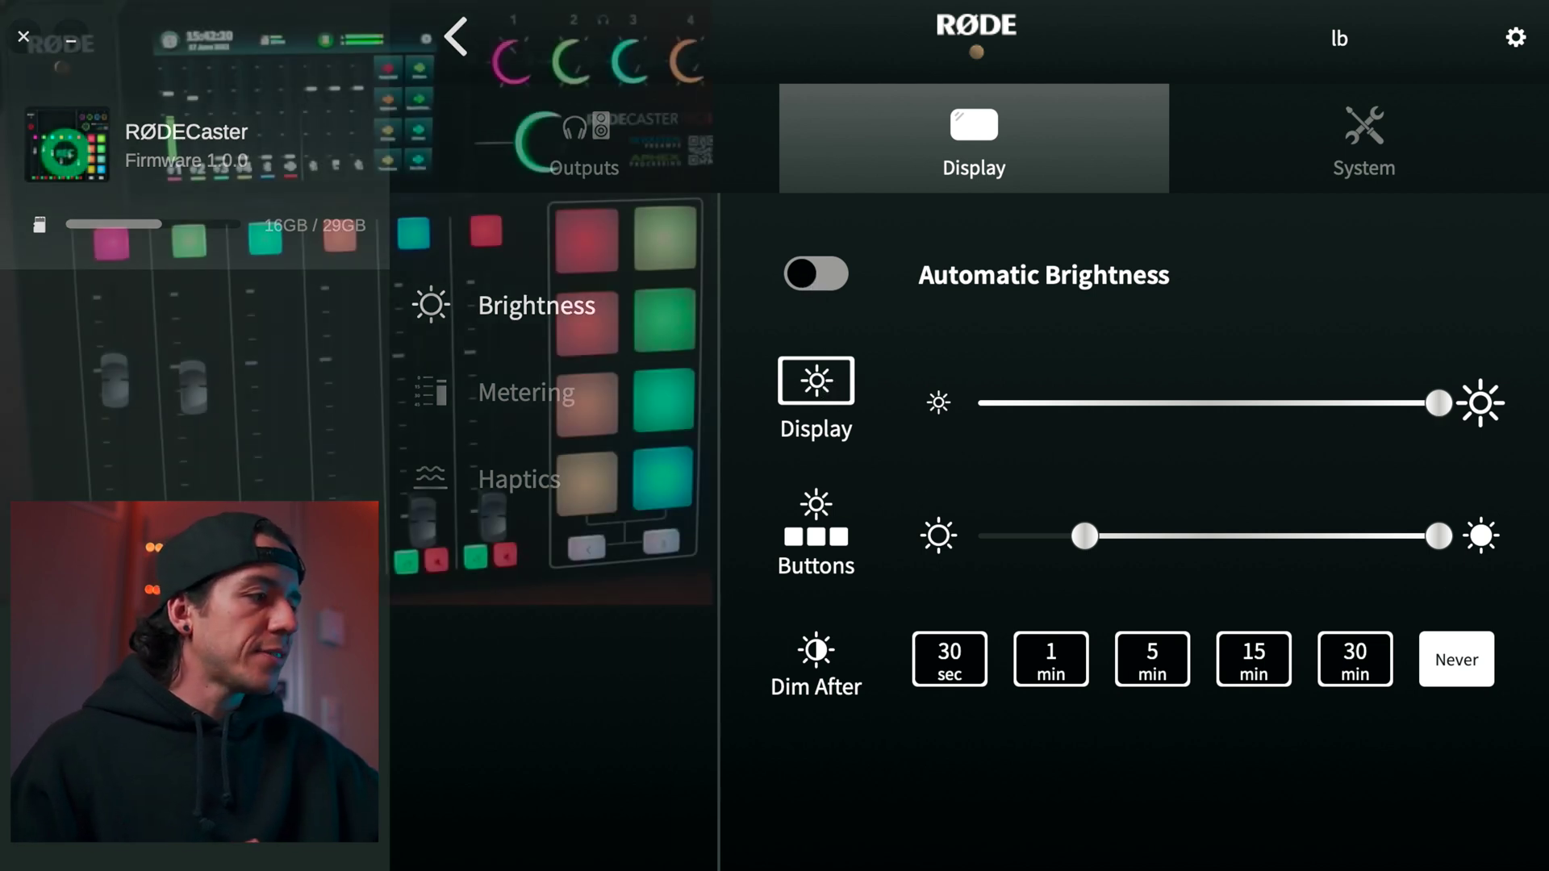
Step: Keep display brightness at maximum and narrow the Buttons brightness range to a low band
{"action": "left_click_drag", "start_coordinate": [1395, 405], "coordinate": [1496, 399]}
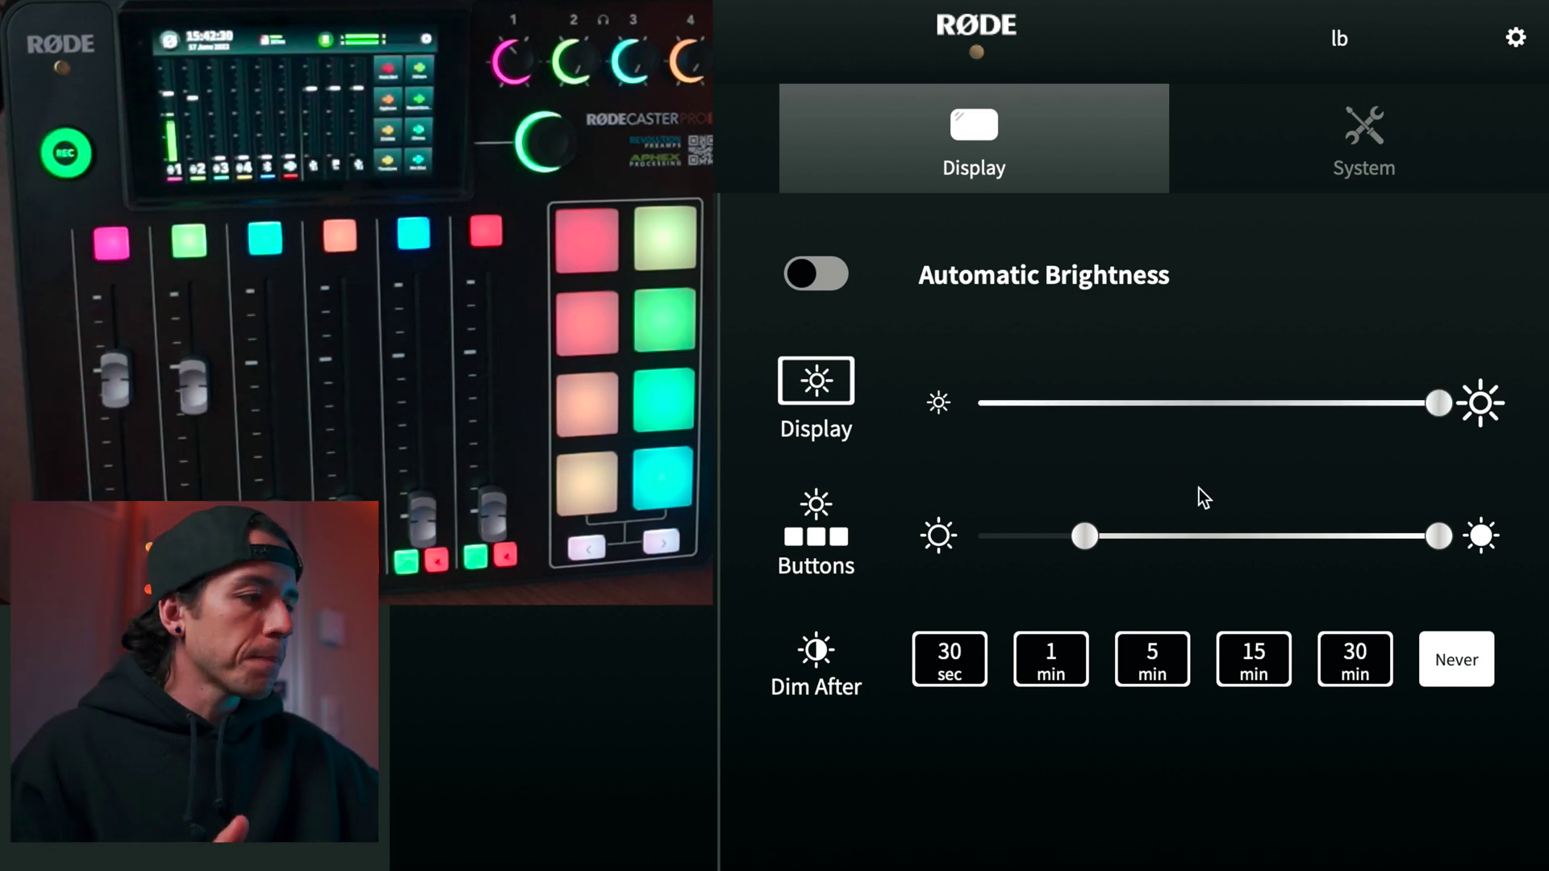
{"action": "mouse_move", "coordinate": [1445, 537]}
{"action": "left_mouse_down"}
{"action": "mouse_move", "coordinate": [1167, 558]}
{"action": "mouse_move", "coordinate": [1464, 516]}
{"action": "mouse_move", "coordinate": [1221, 529]}
{"action": "mouse_move", "coordinate": [1434, 533]}
{"action": "mouse_move", "coordinate": [1281, 490]}
{"action": "mouse_move", "coordinate": [1438, 536]}
{"action": "left_mouse_up"}
{"action": "left_click_drag", "start_coordinate": [1095, 534], "coordinate": [1402, 555]}
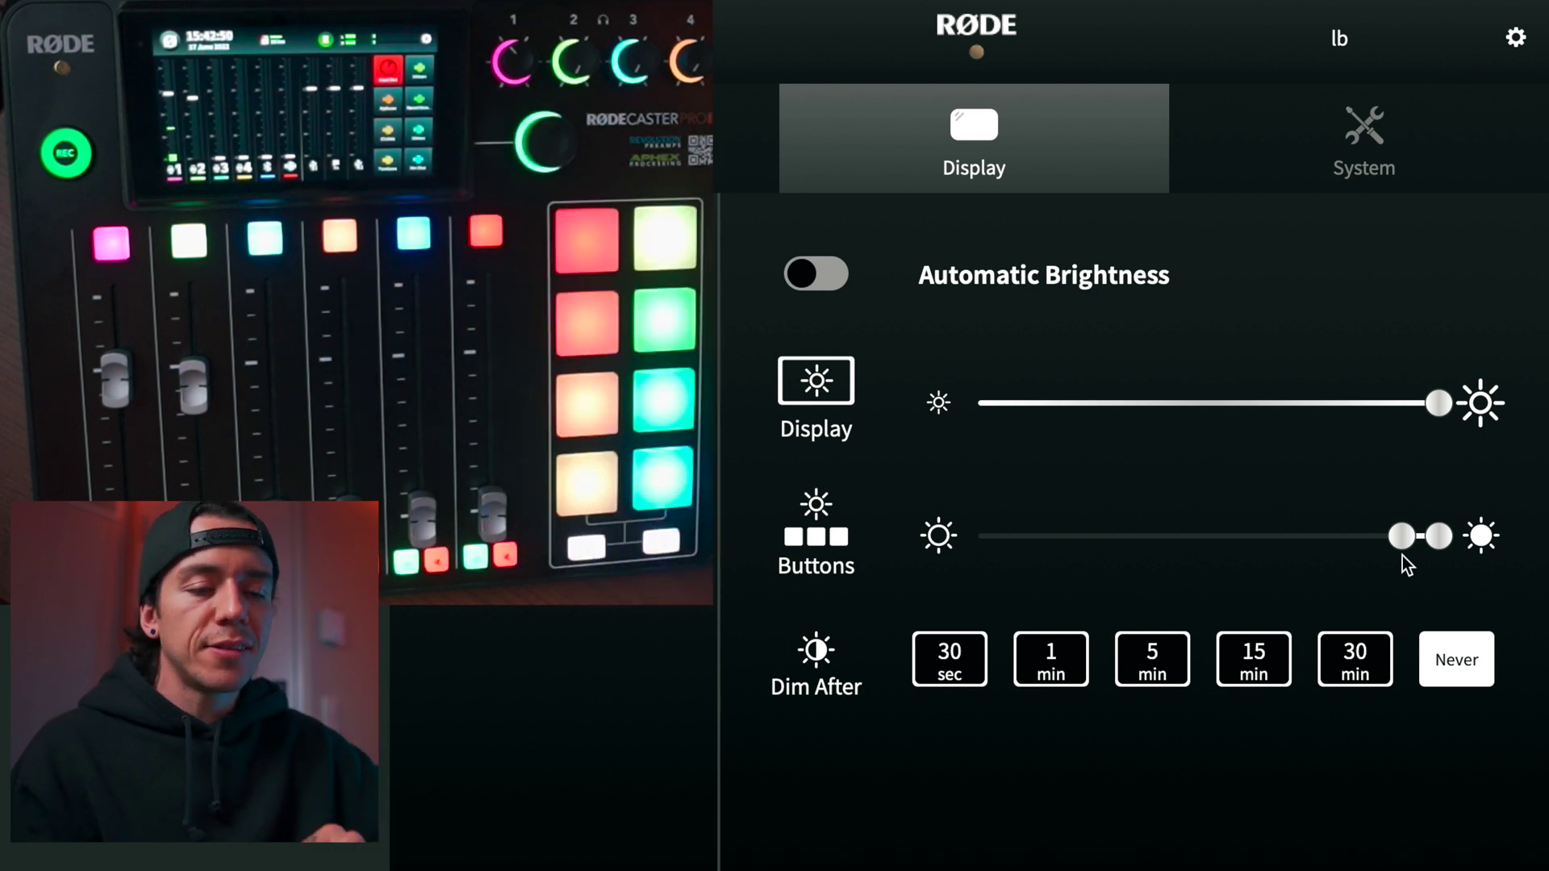
{"action": "left_click_drag", "start_coordinate": [1383, 540], "coordinate": [1079, 542]}
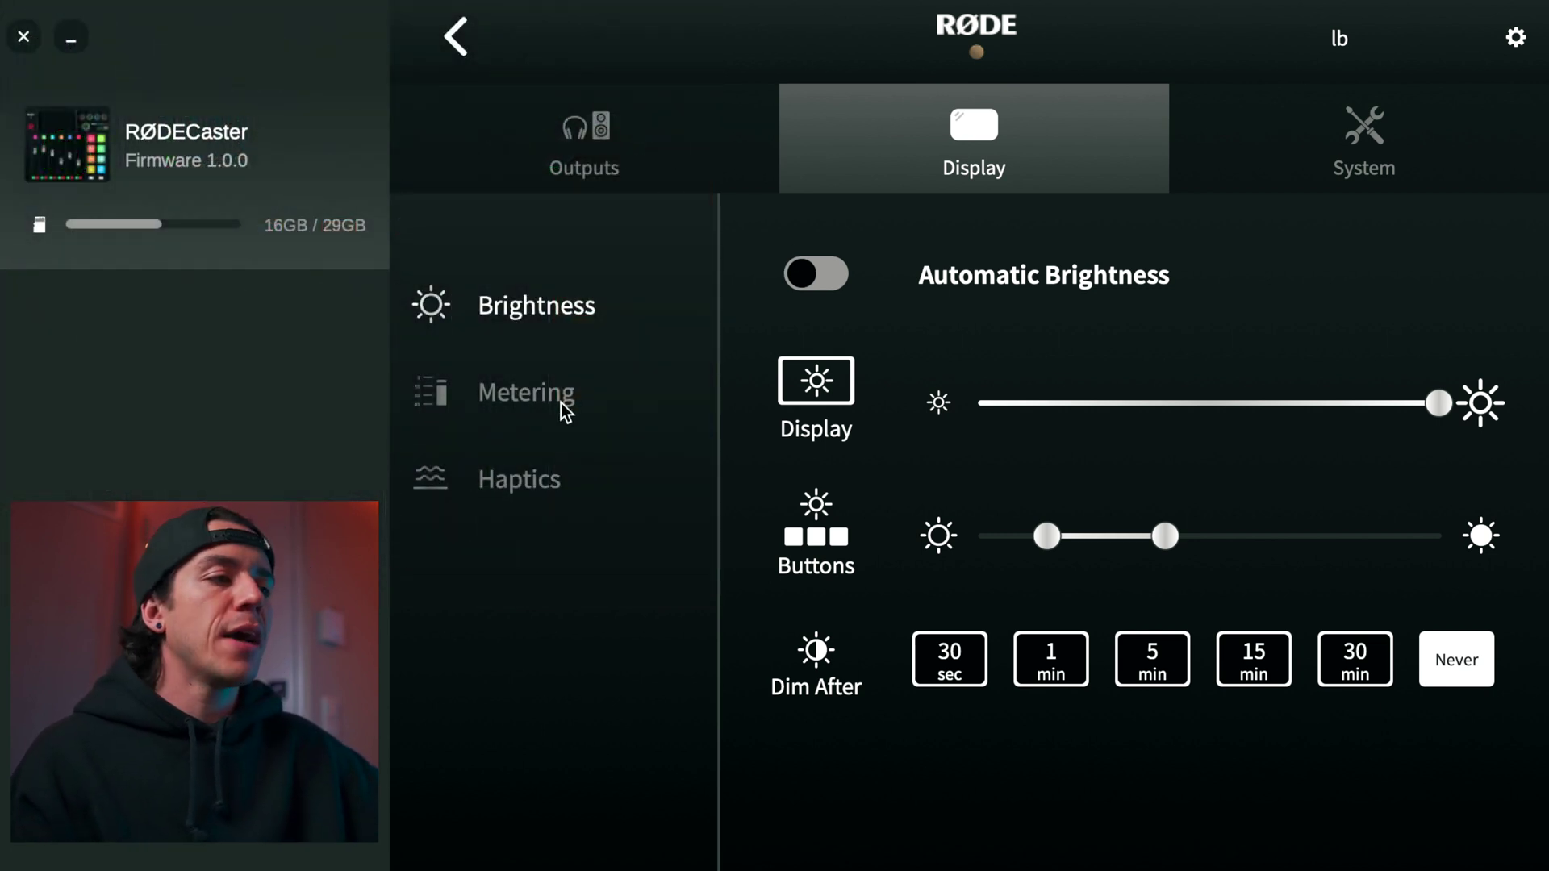
Step: Set the level metering style to Broadcast instead of Default
{"action": "left_click", "coordinate": [560, 403]}
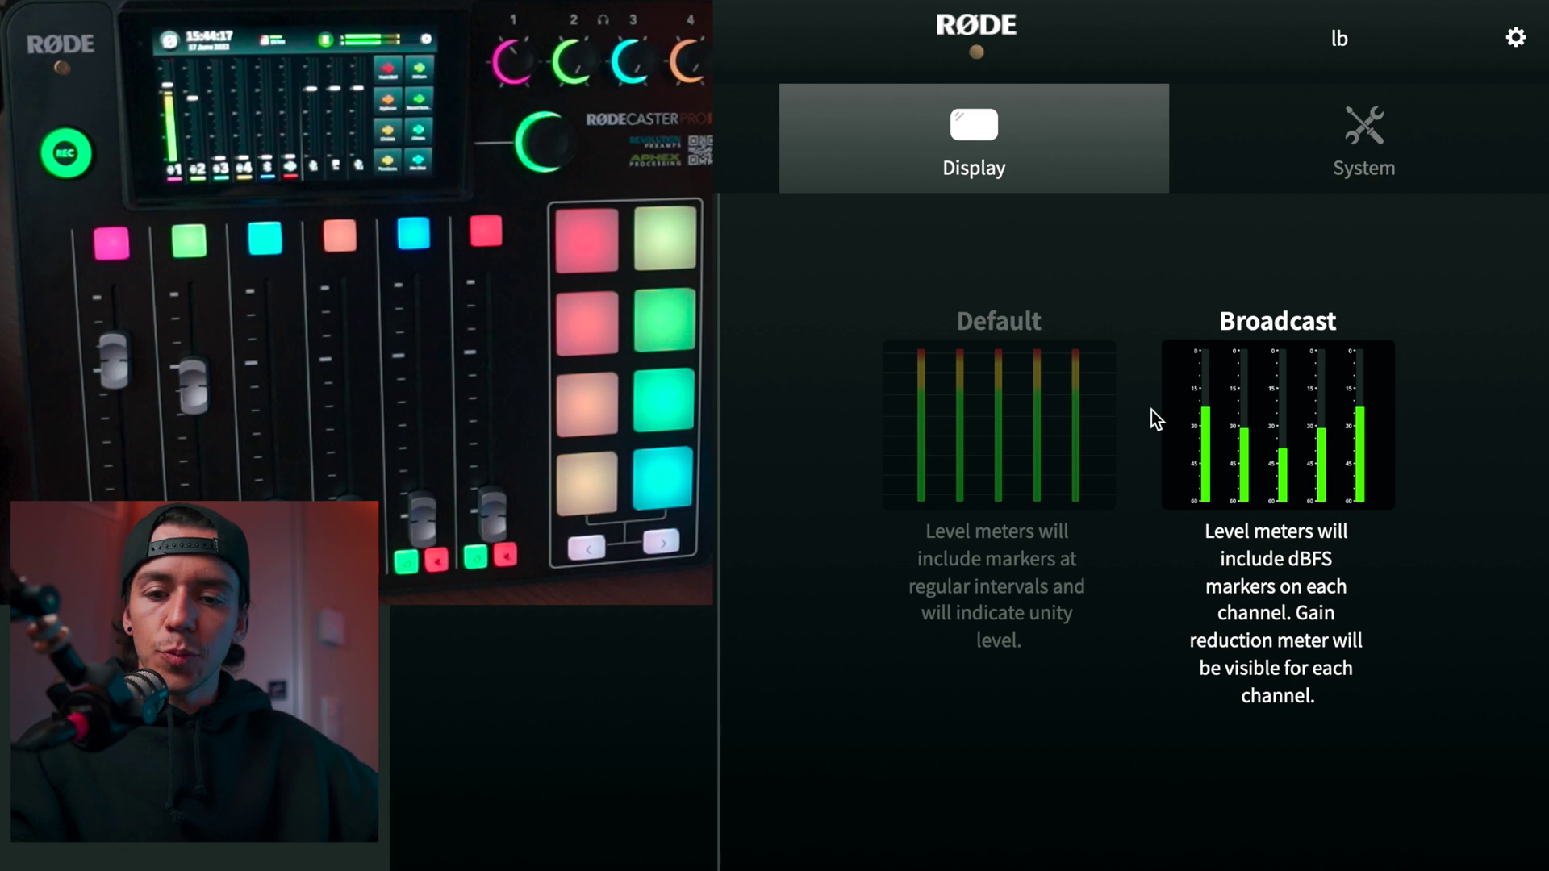
{"action": "left_click", "coordinate": [991, 420]}
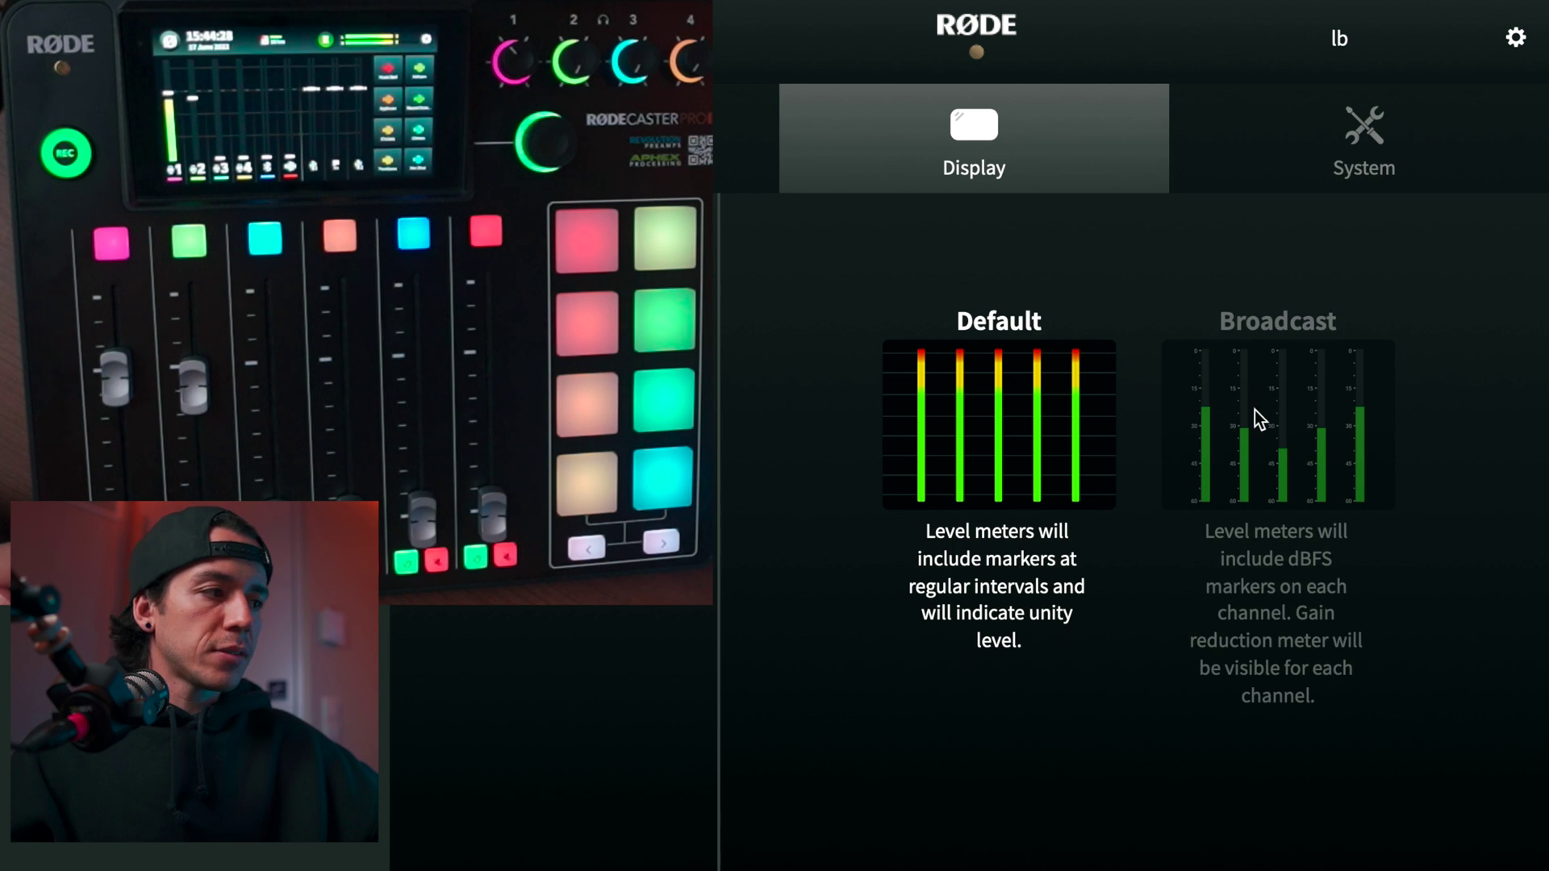
{"action": "left_click", "coordinate": [1256, 410]}
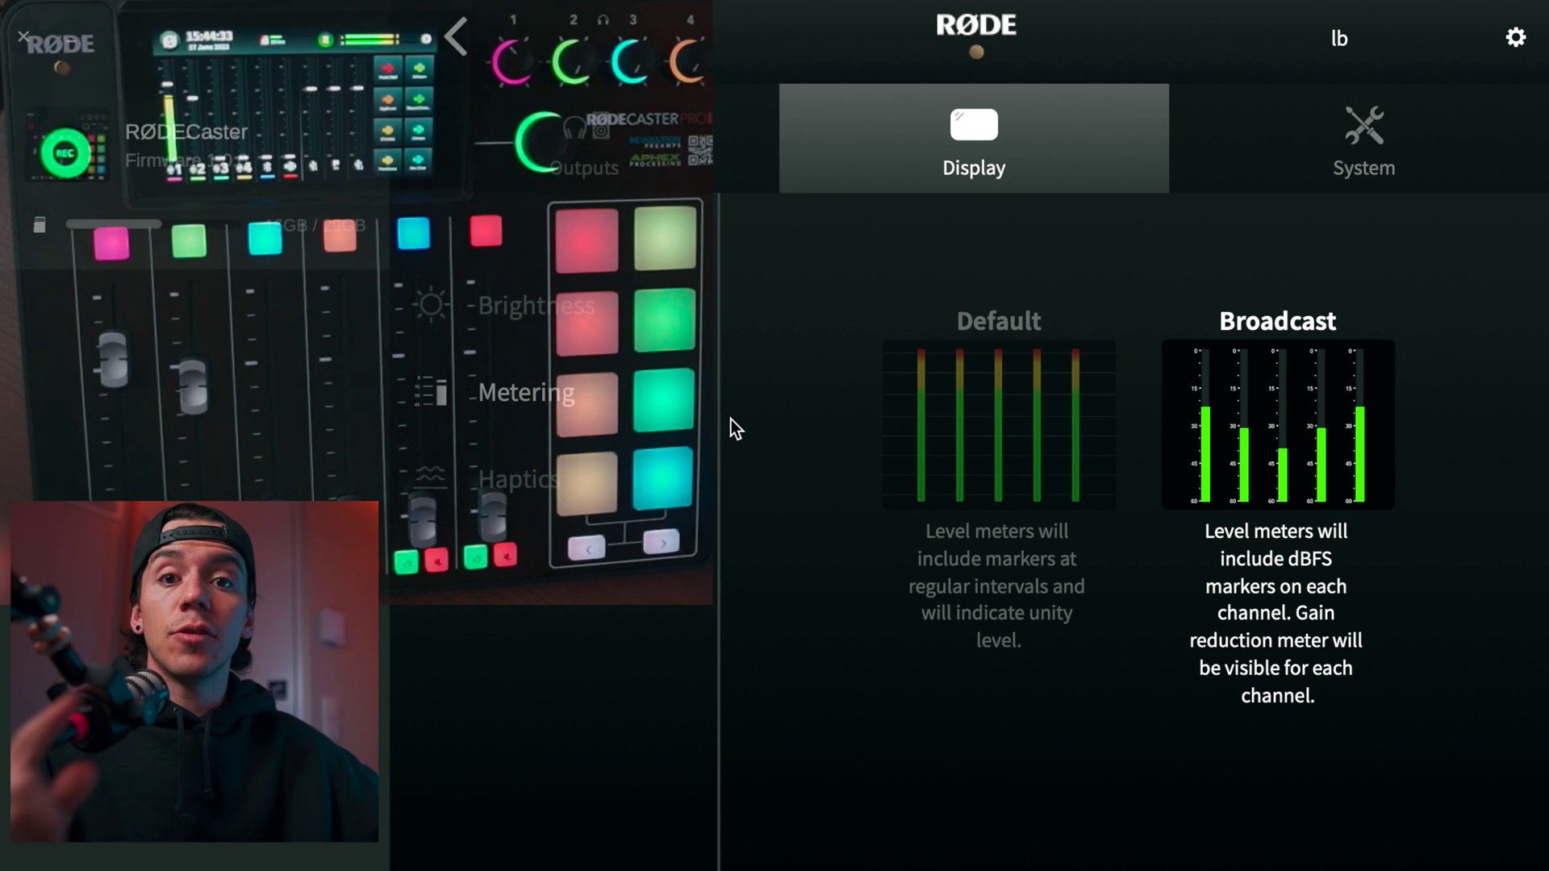
Step: Set the Haptics option to Haptic Feedback On Hold
{"action": "left_click", "coordinate": [543, 487]}
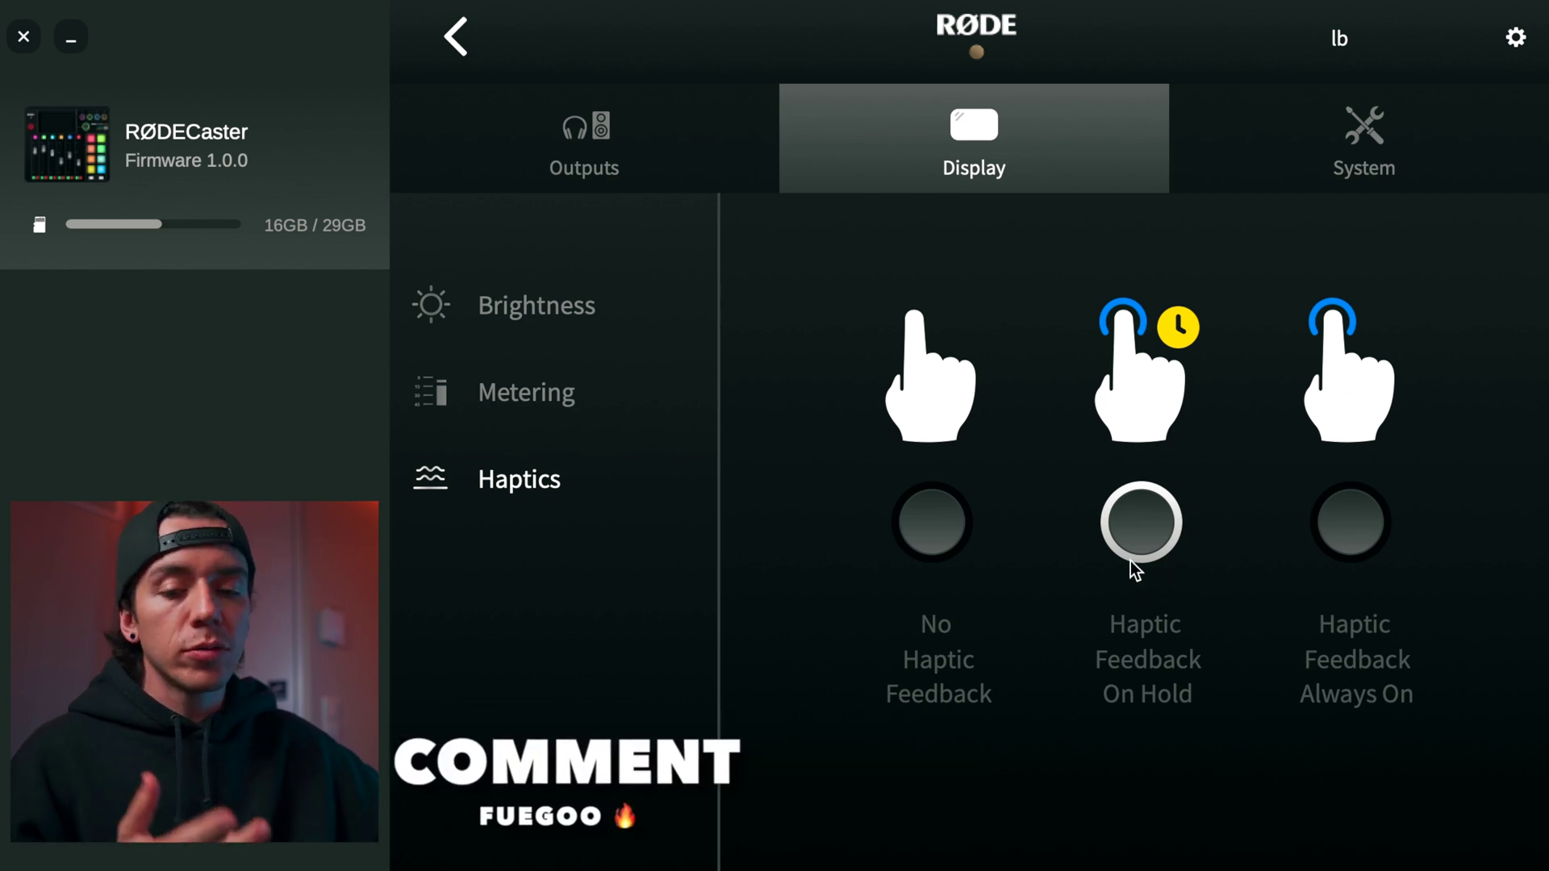
{"action": "left_click", "coordinate": [1360, 539]}
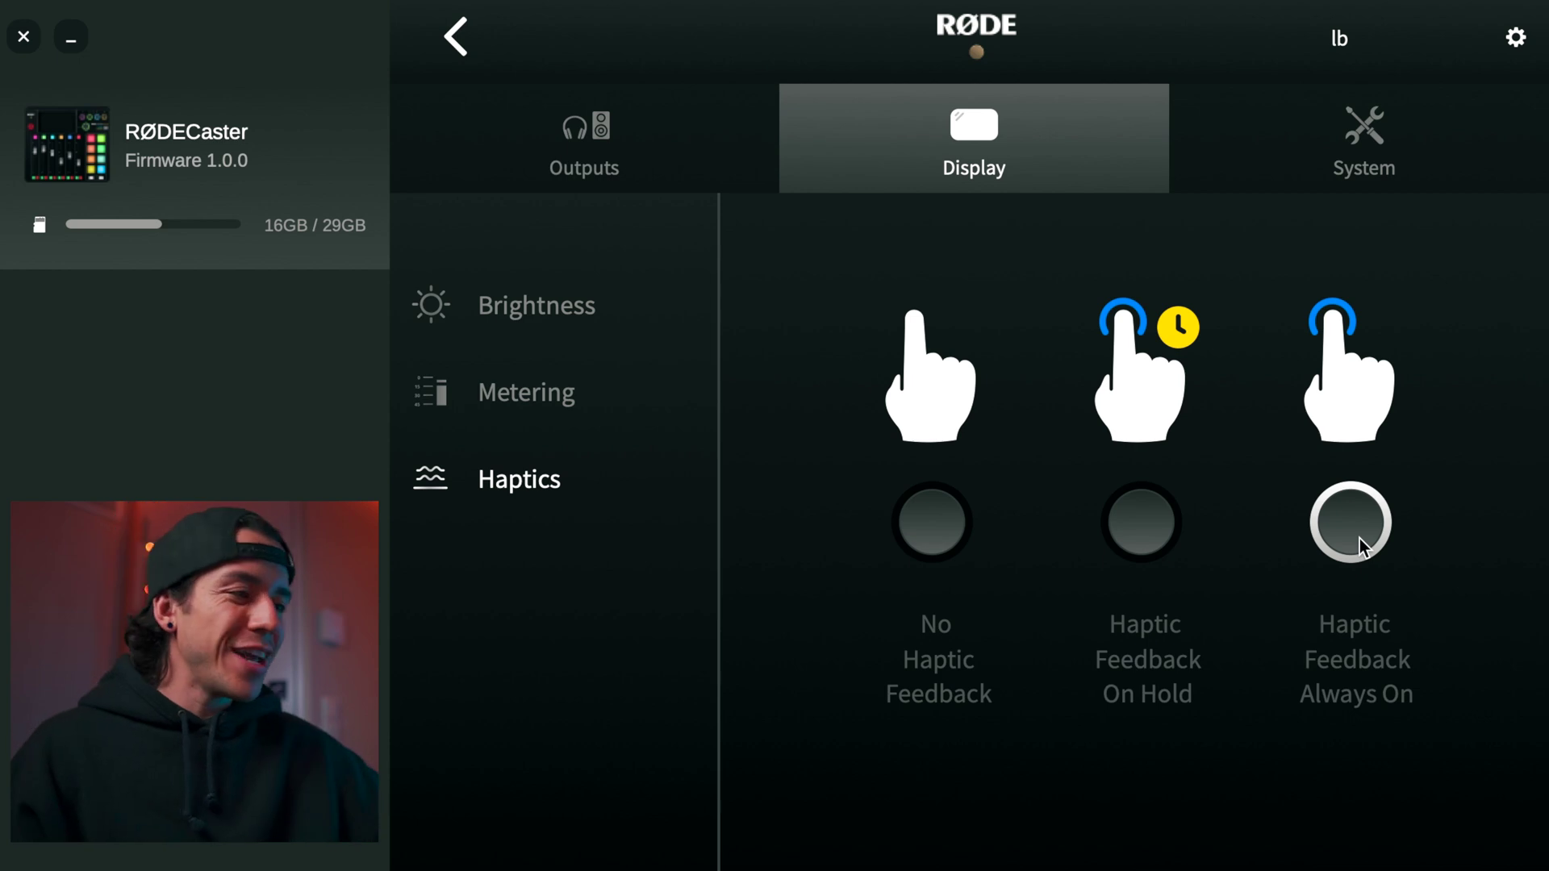
Step: Check the System Information and Network pages, then return to the device home screen
{"action": "left_click", "coordinate": [1374, 161]}
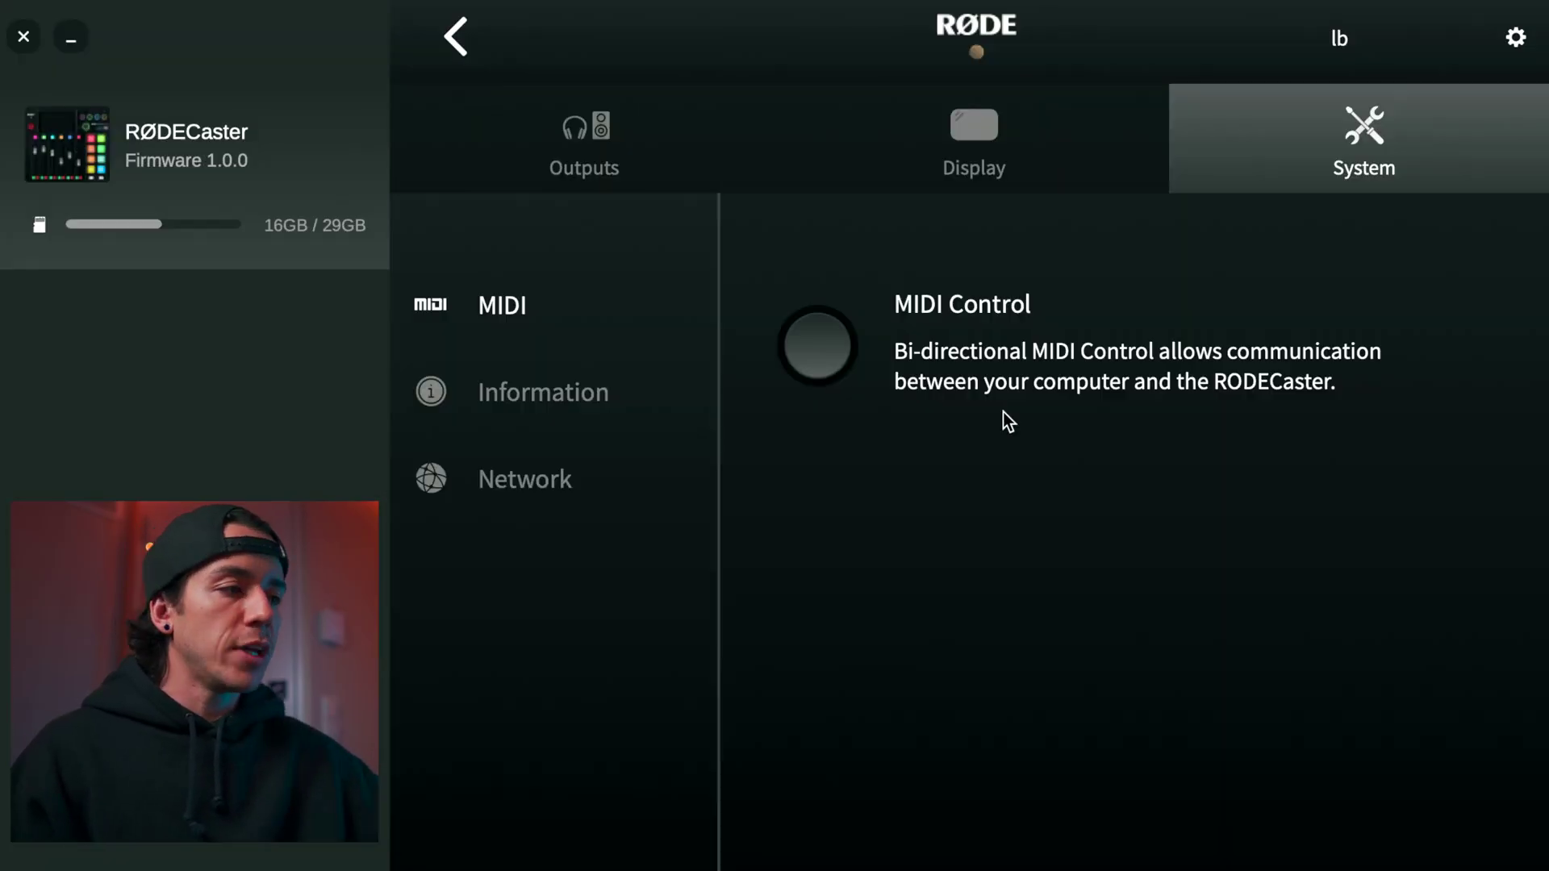
{"action": "left_click", "coordinate": [563, 400]}
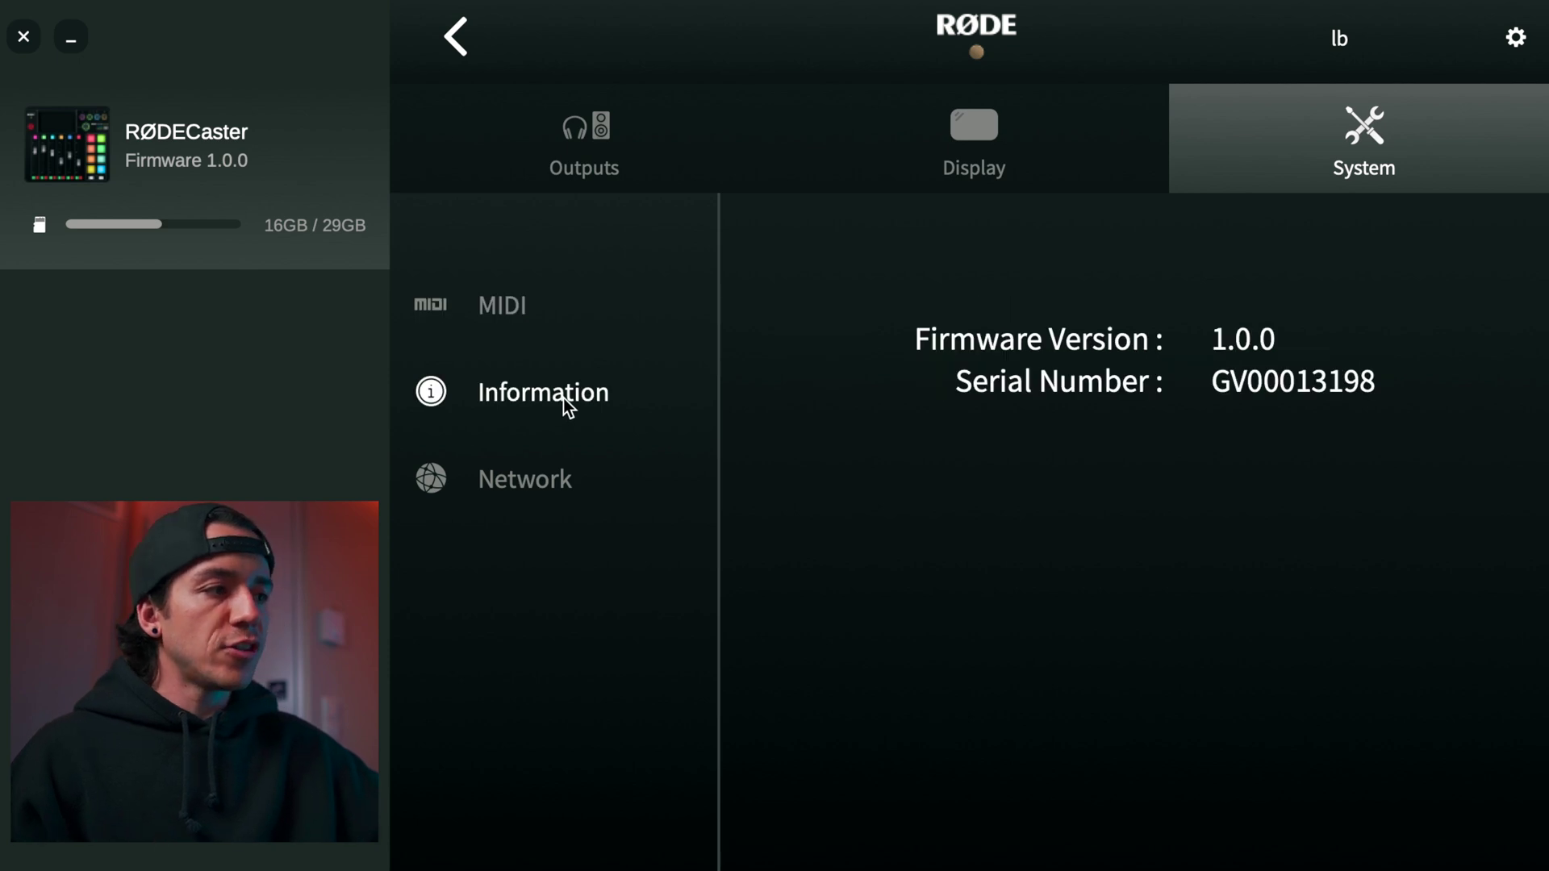
{"action": "left_click", "coordinate": [529, 484]}
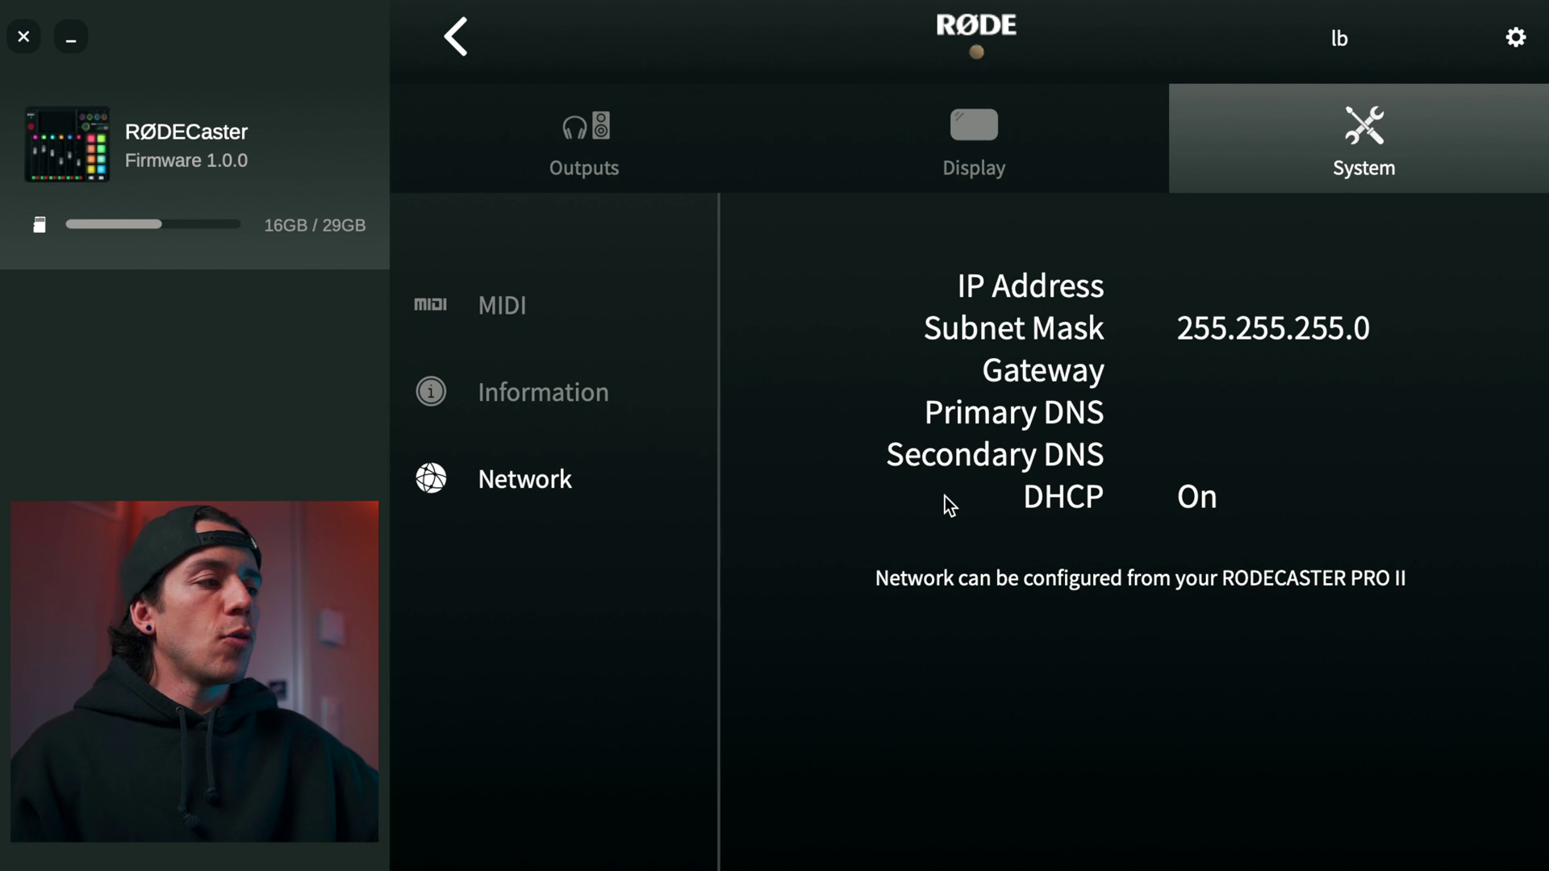
{"action": "left_click", "coordinate": [458, 40]}
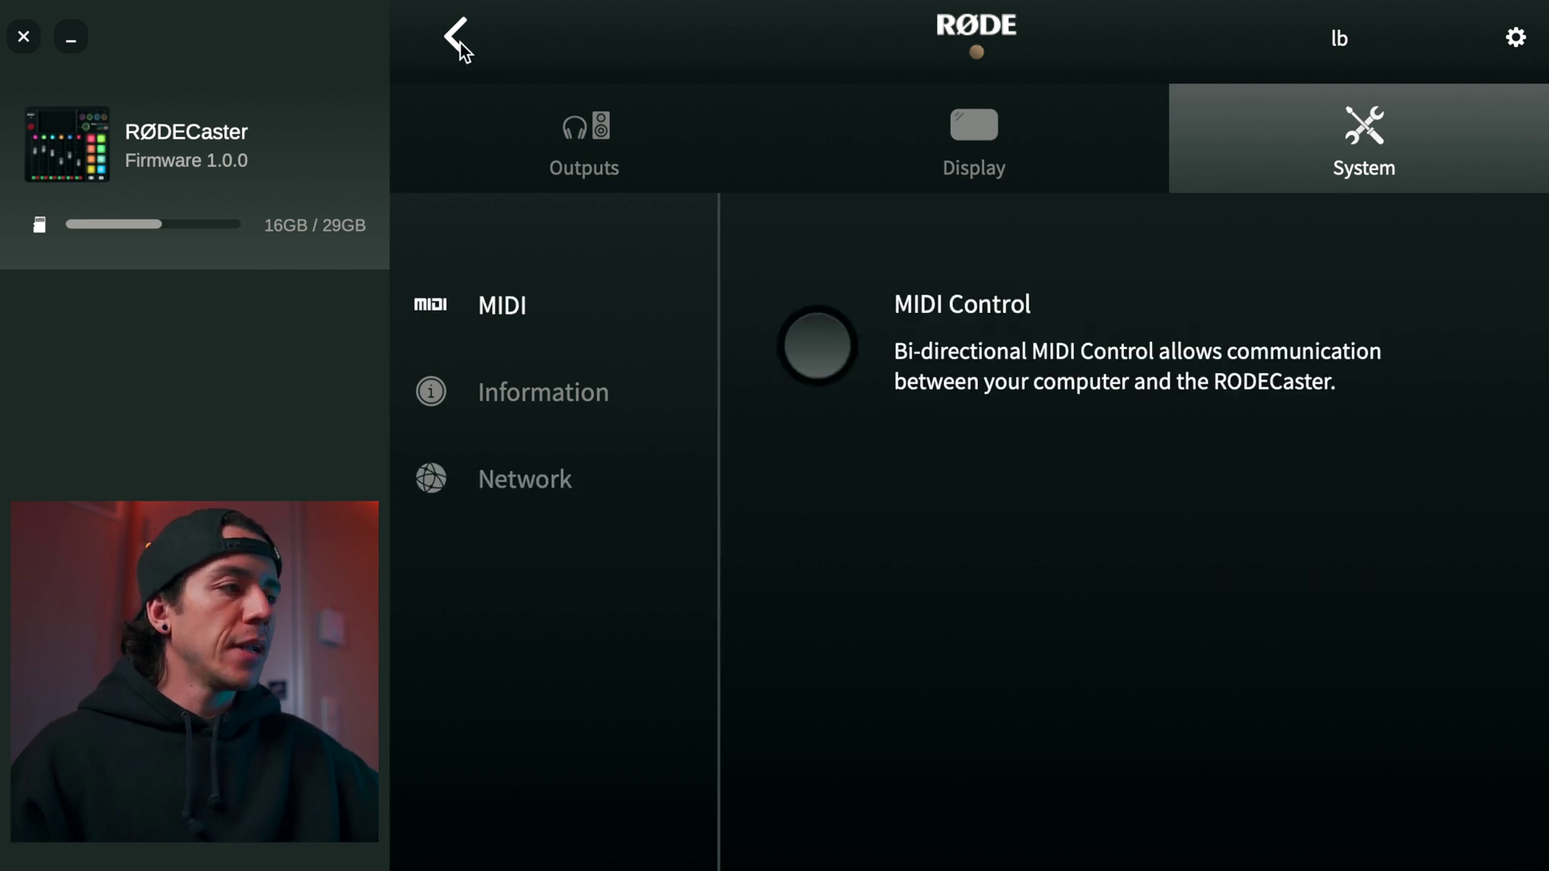
{"action": "left_click", "coordinate": [455, 40]}
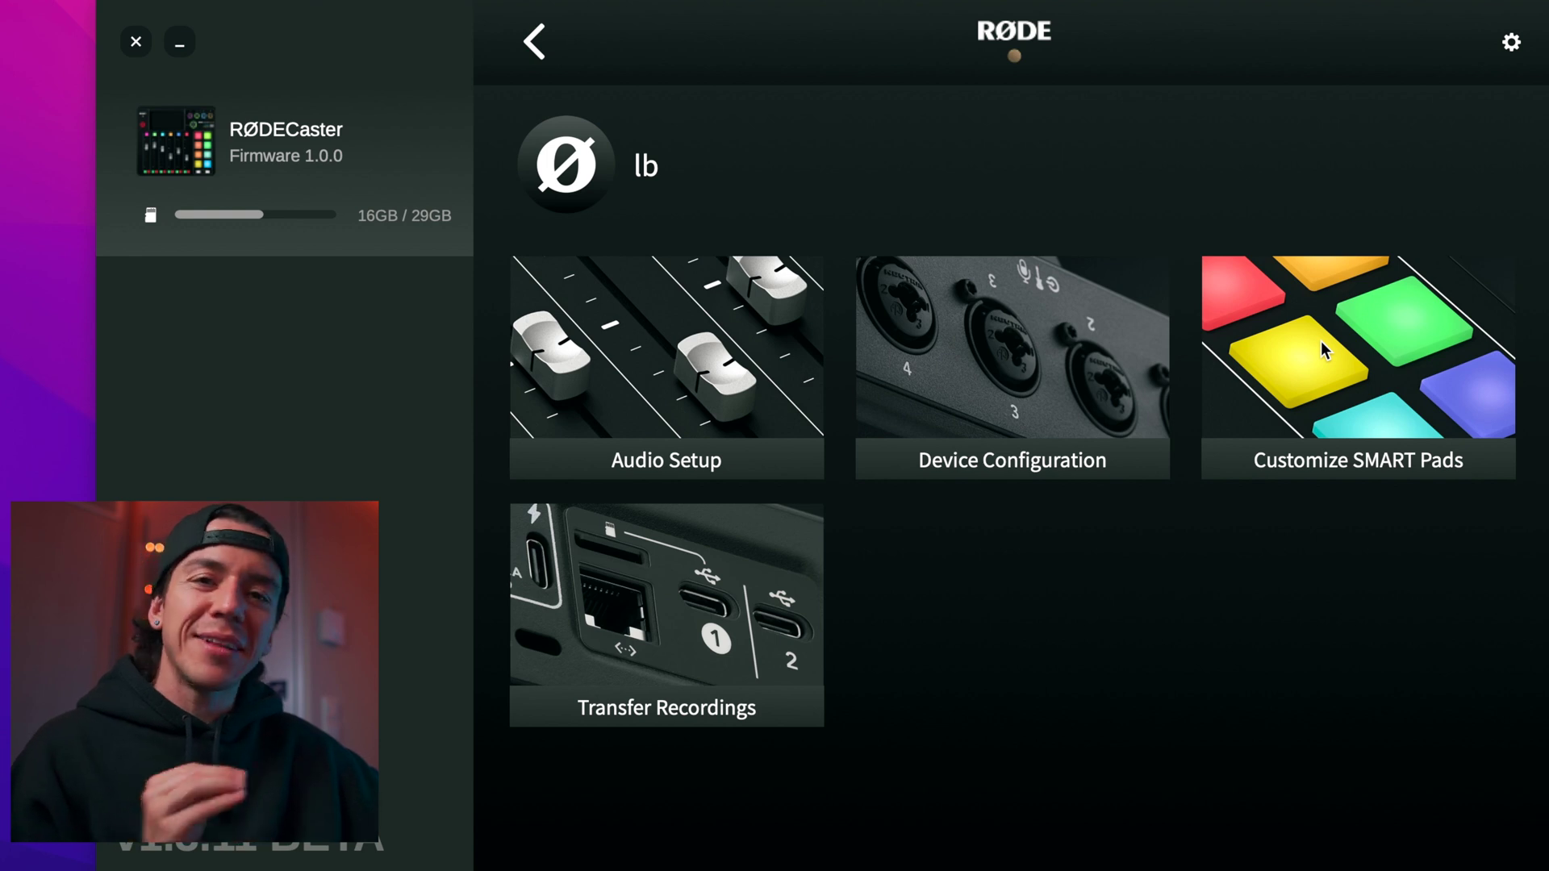
Step: Show SMART Pads bank 2 and set the Voice Disguise pad's colour to cyan
{"action": "left_click", "coordinate": [1321, 342]}
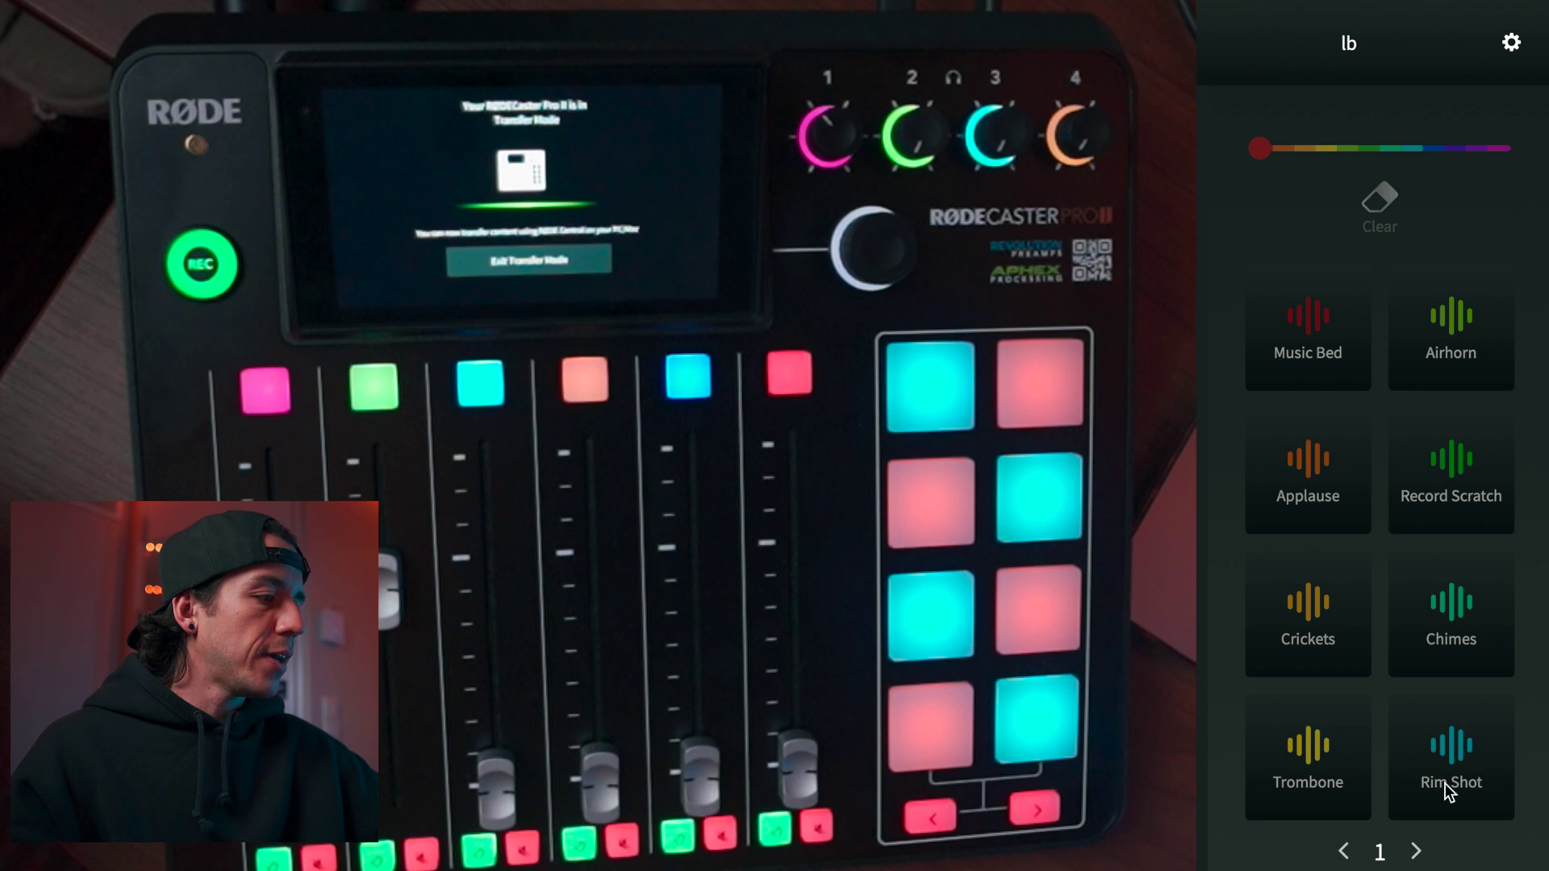
{"action": "left_click", "coordinate": [1412, 851]}
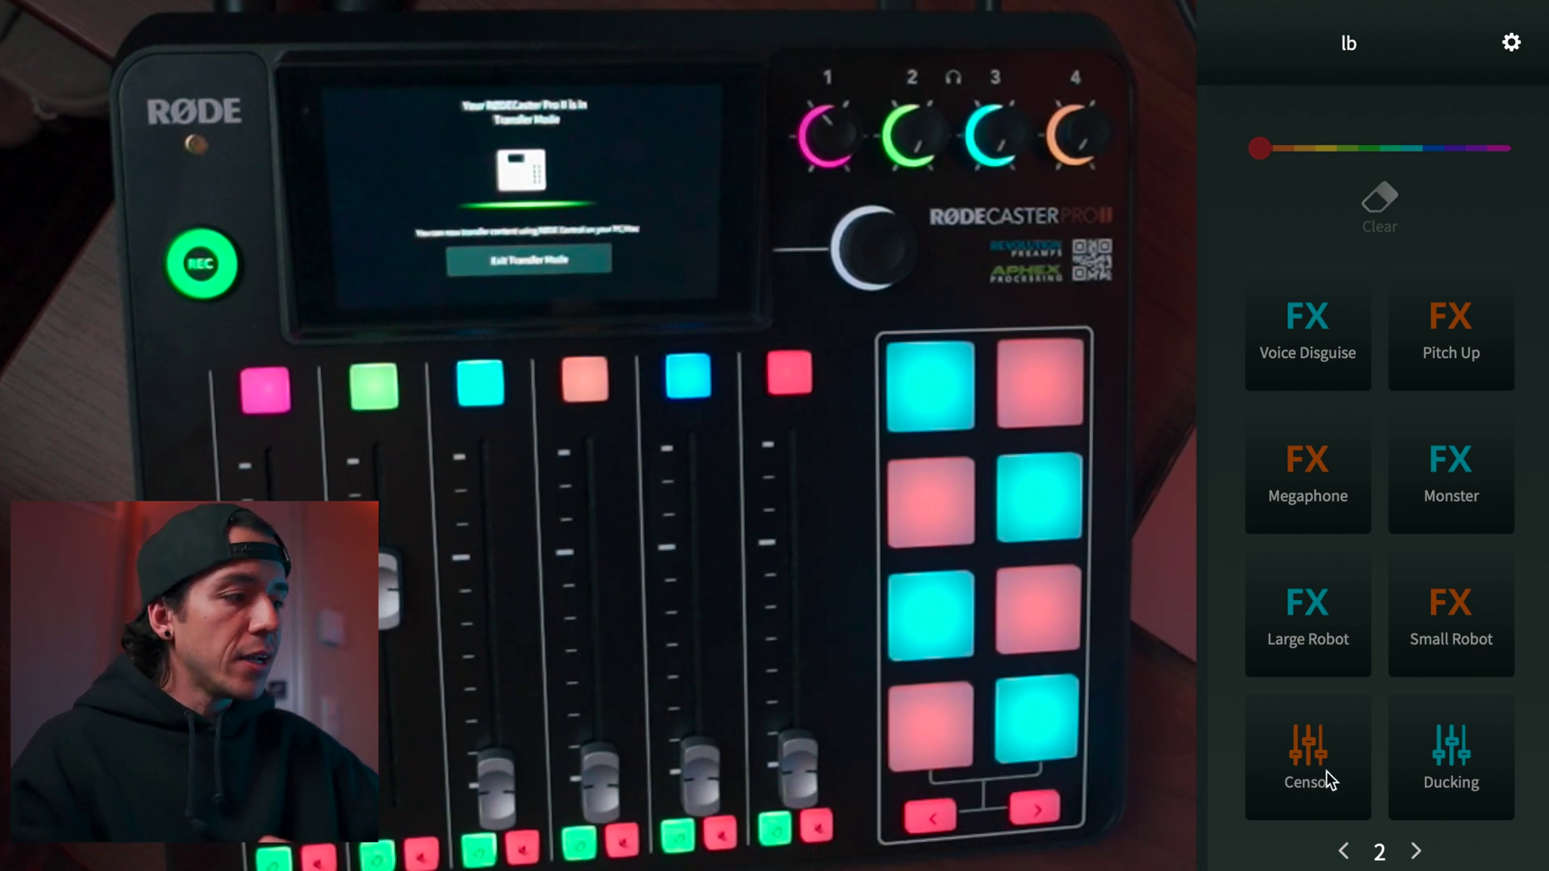
{"action": "left_click", "coordinate": [1310, 327]}
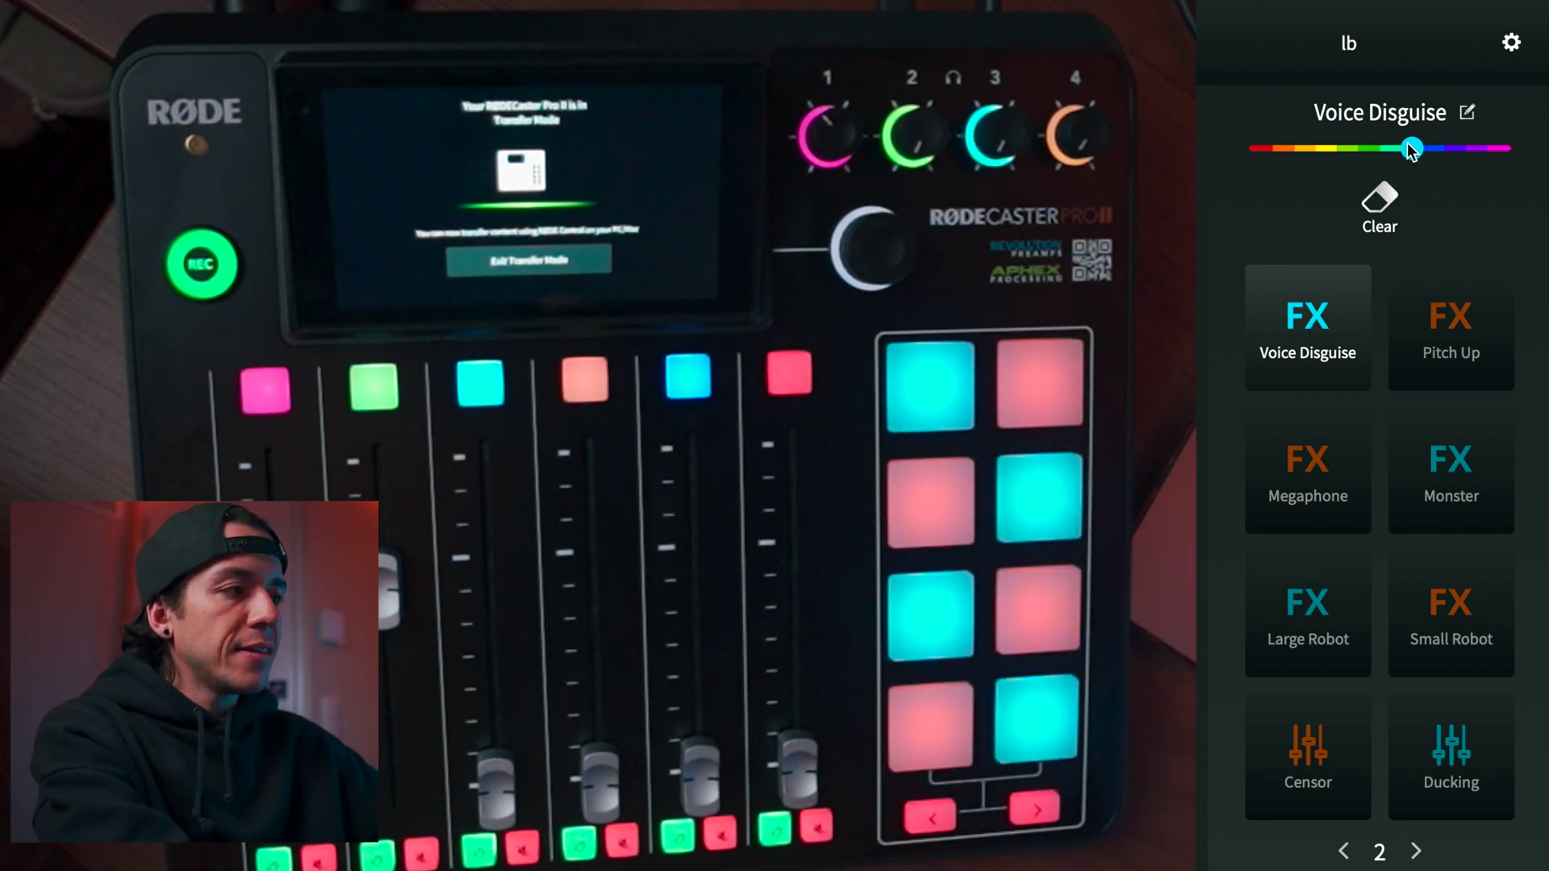
{"action": "mouse_move", "coordinate": [1411, 149]}
{"action": "left_mouse_down"}
{"action": "mouse_move", "coordinate": [1231, 152]}
{"action": "mouse_move", "coordinate": [1389, 152]}
{"action": "left_mouse_up"}
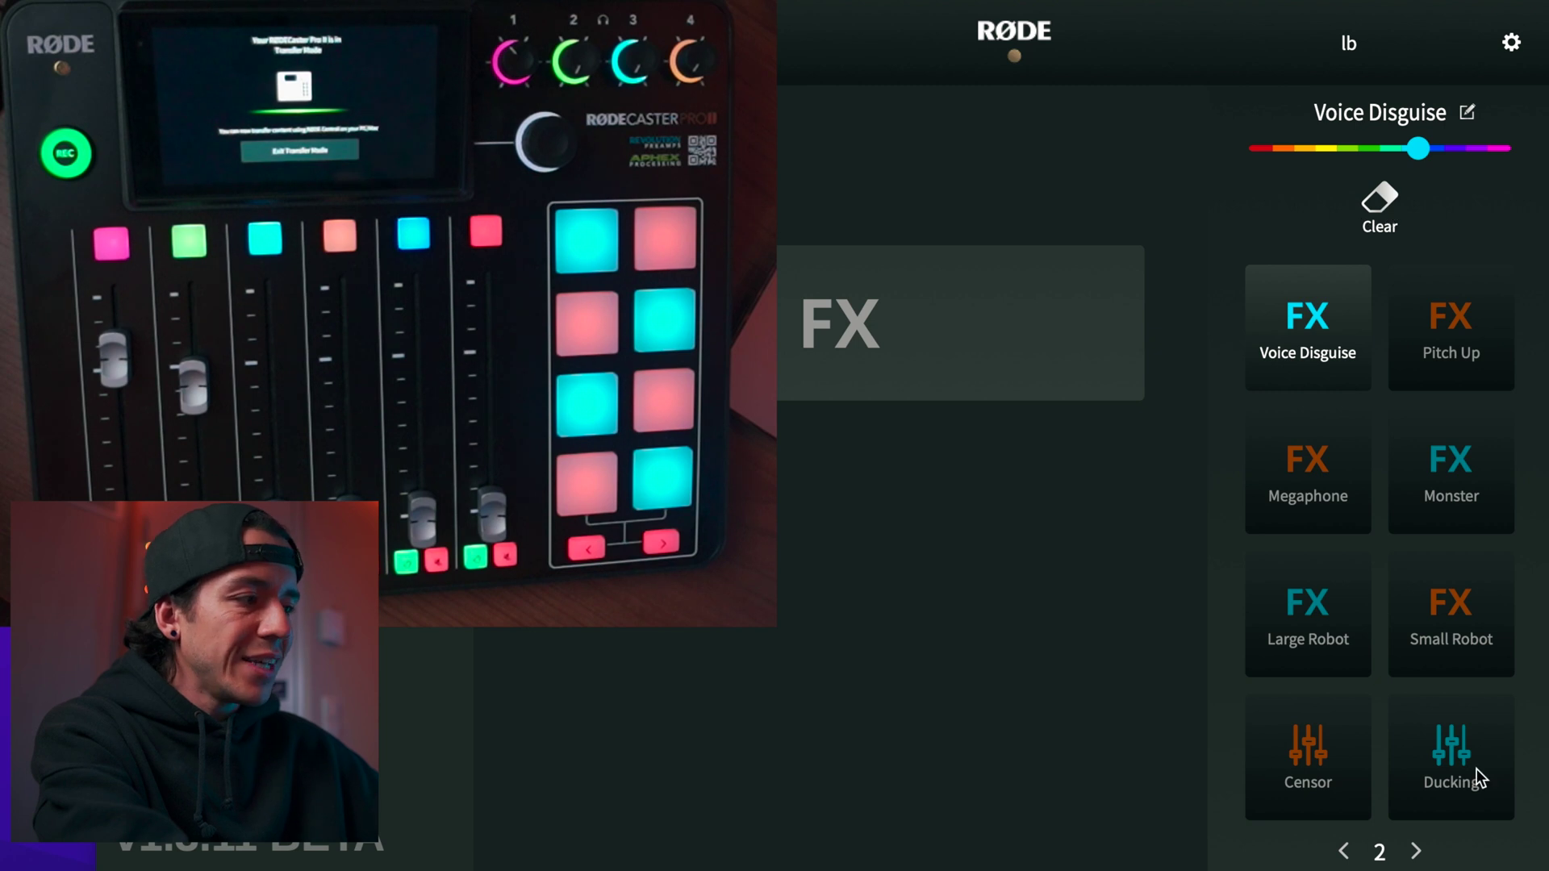
Step: Clear the Trash Talk 23 pad on bank 3 and confirm so its slot is empty
{"action": "left_click", "coordinate": [1415, 851]}
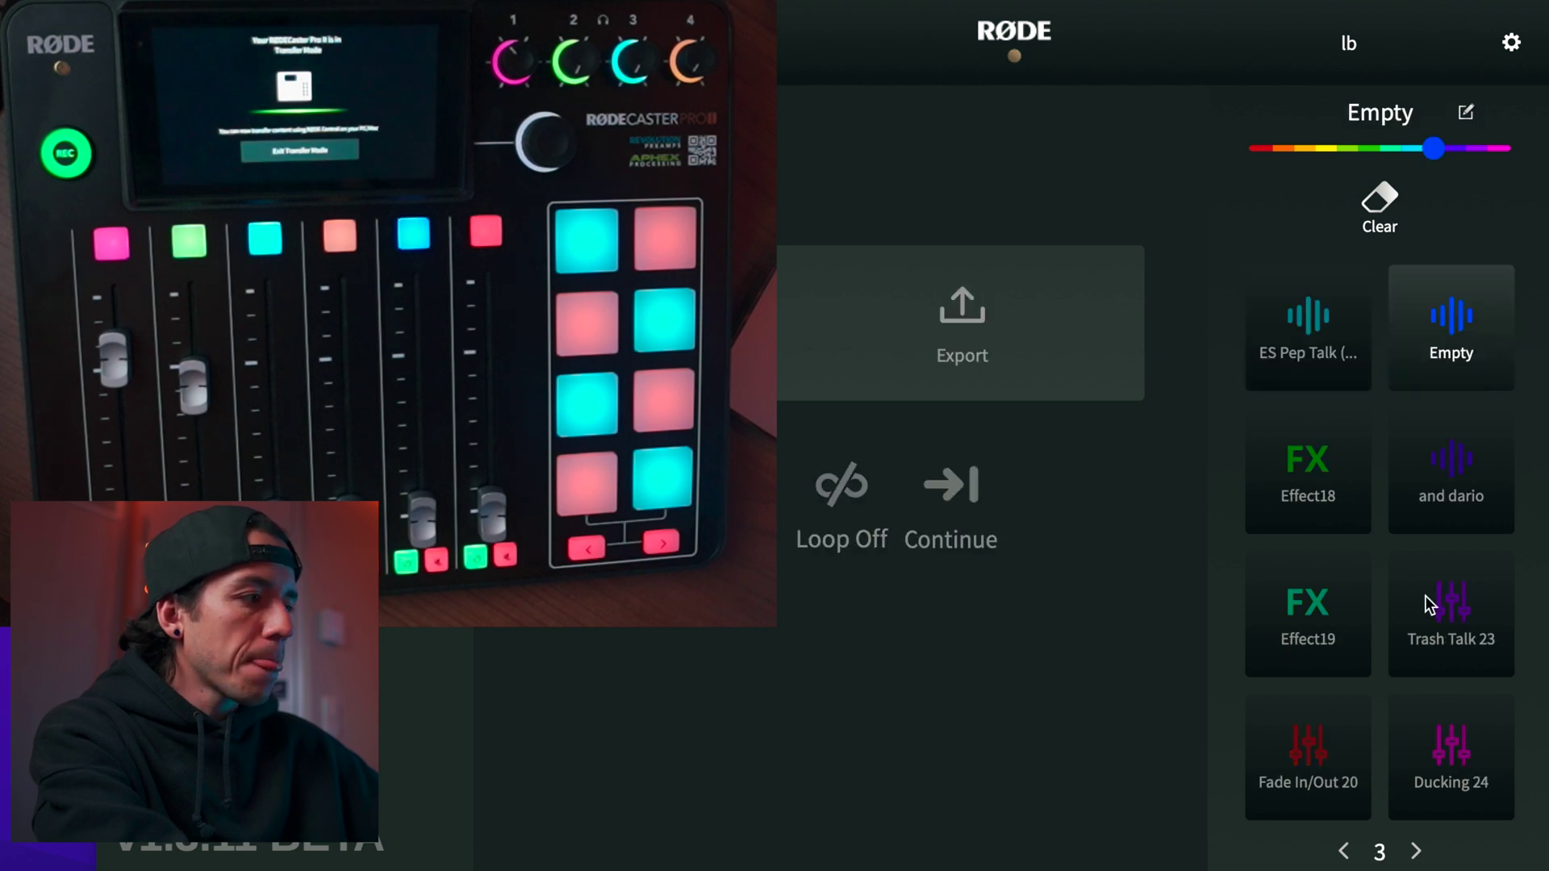
{"action": "left_click", "coordinate": [1443, 626]}
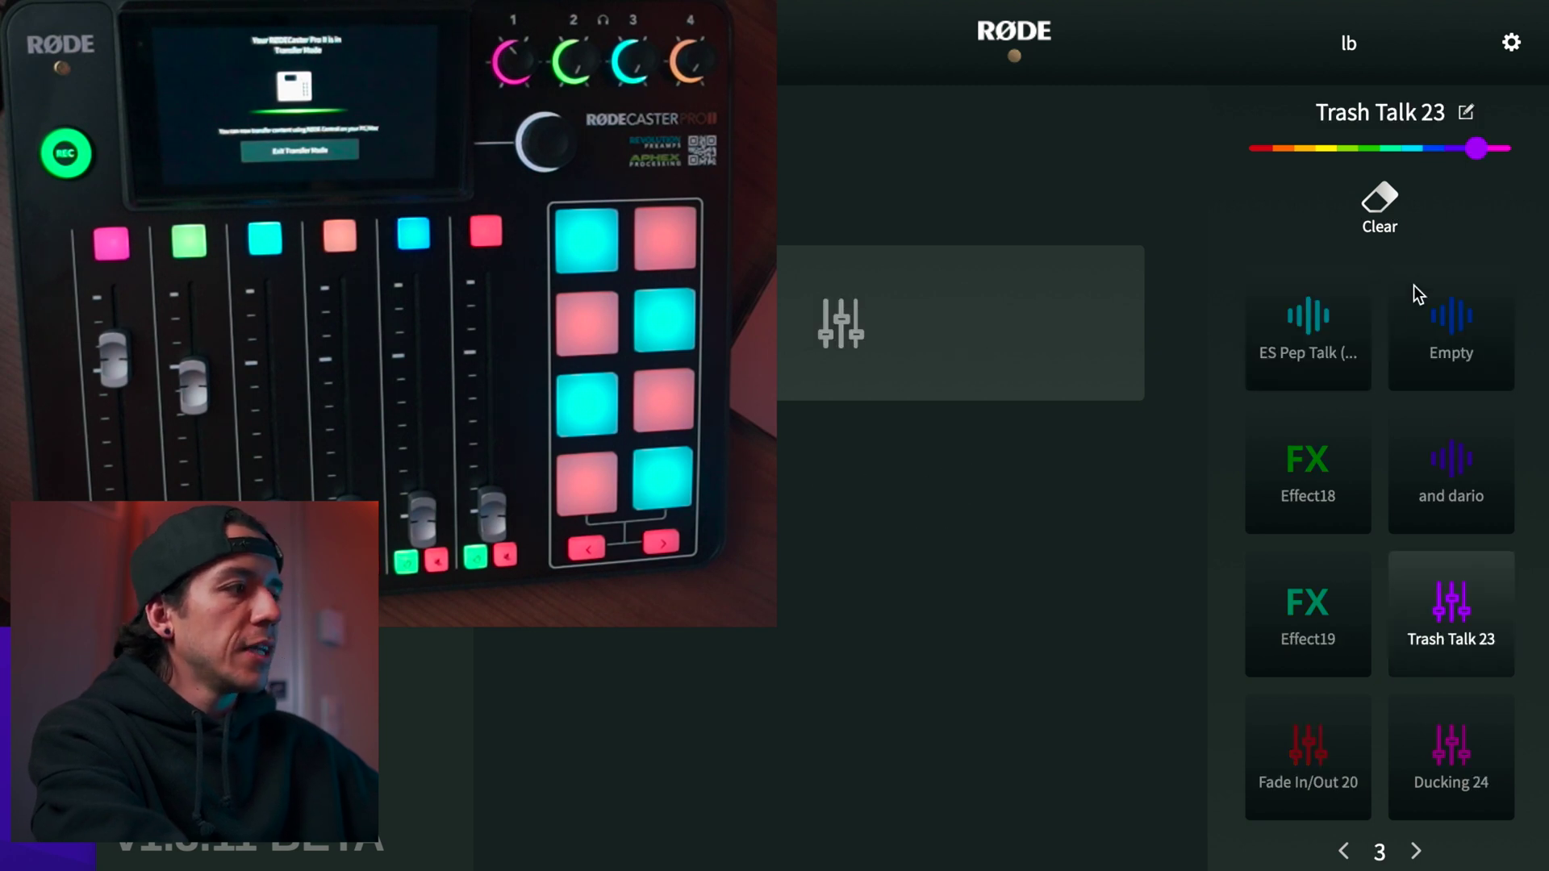
{"action": "left_click", "coordinate": [1381, 202]}
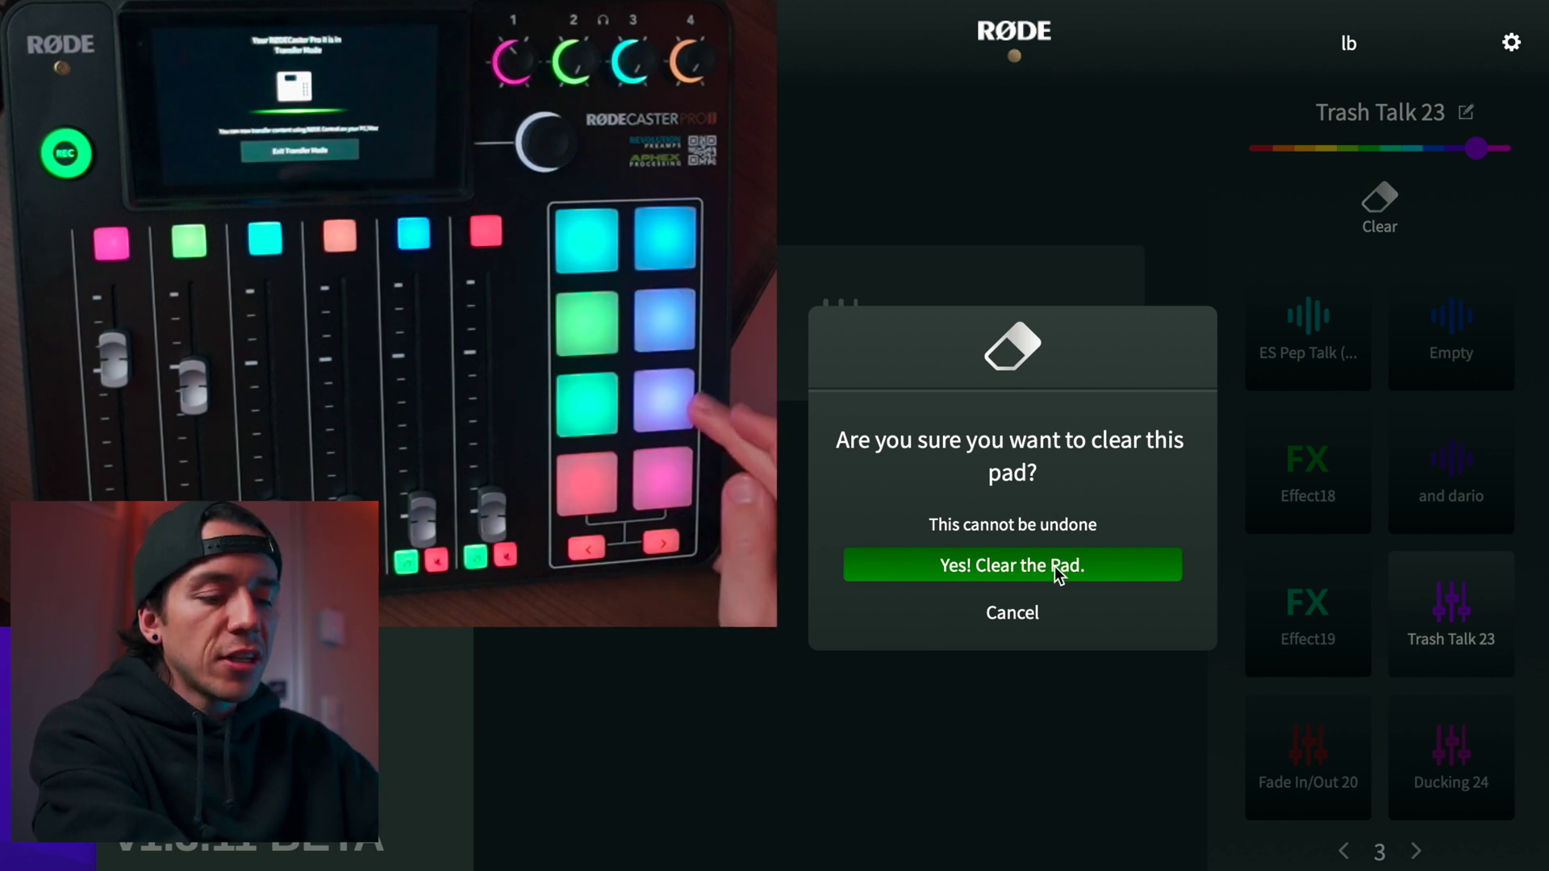
{"action": "left_click", "coordinate": [1013, 565]}
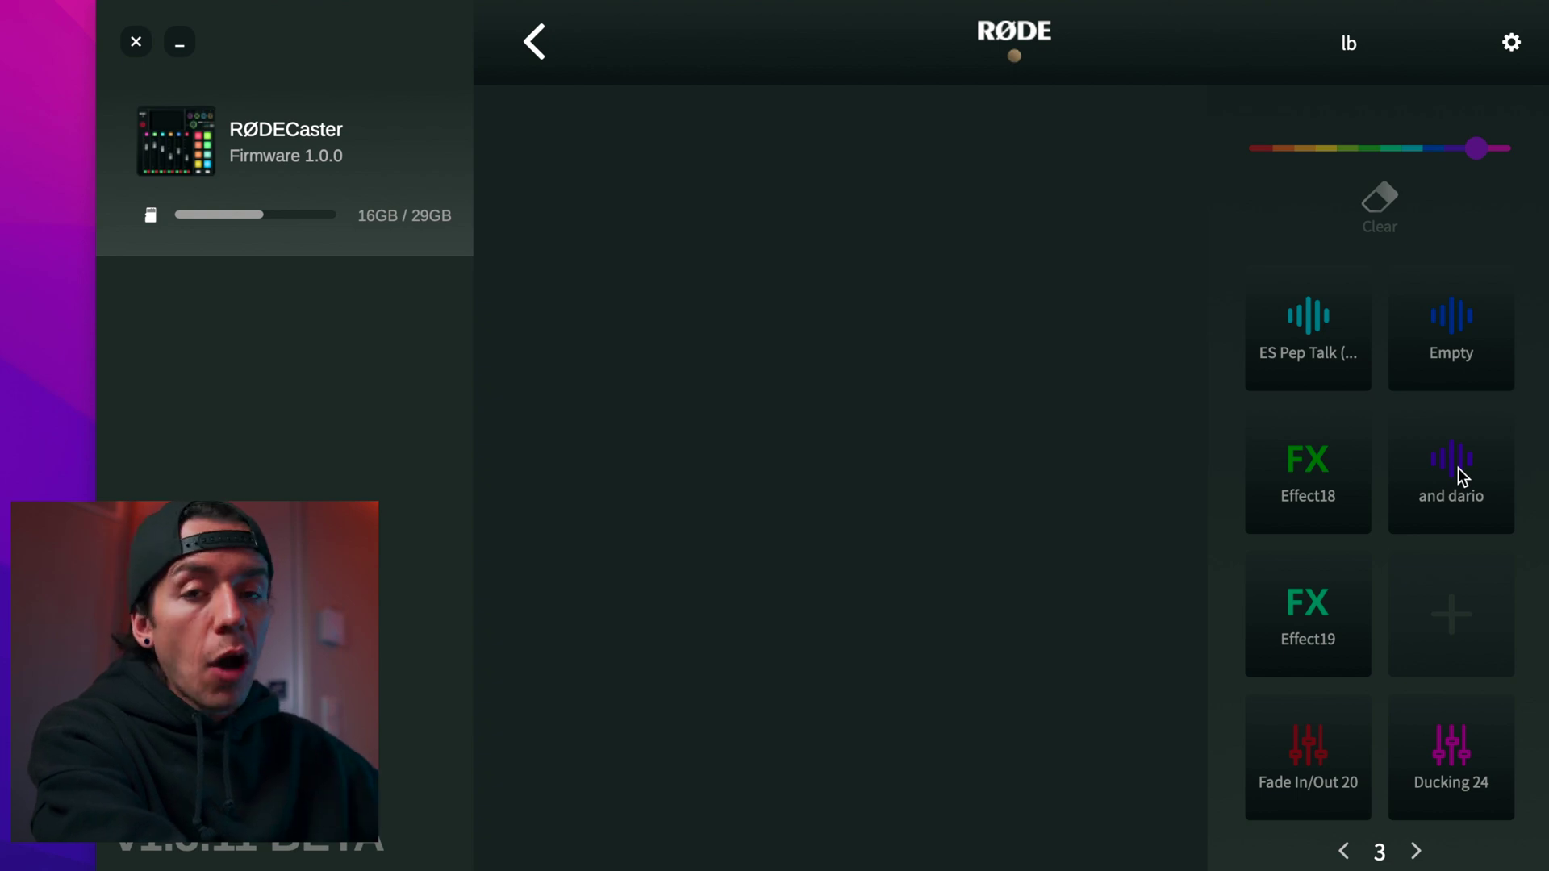
Step: Set the and dario pad's play mode to Toggle, with Loop left off
{"action": "left_click", "coordinate": [1459, 467]}
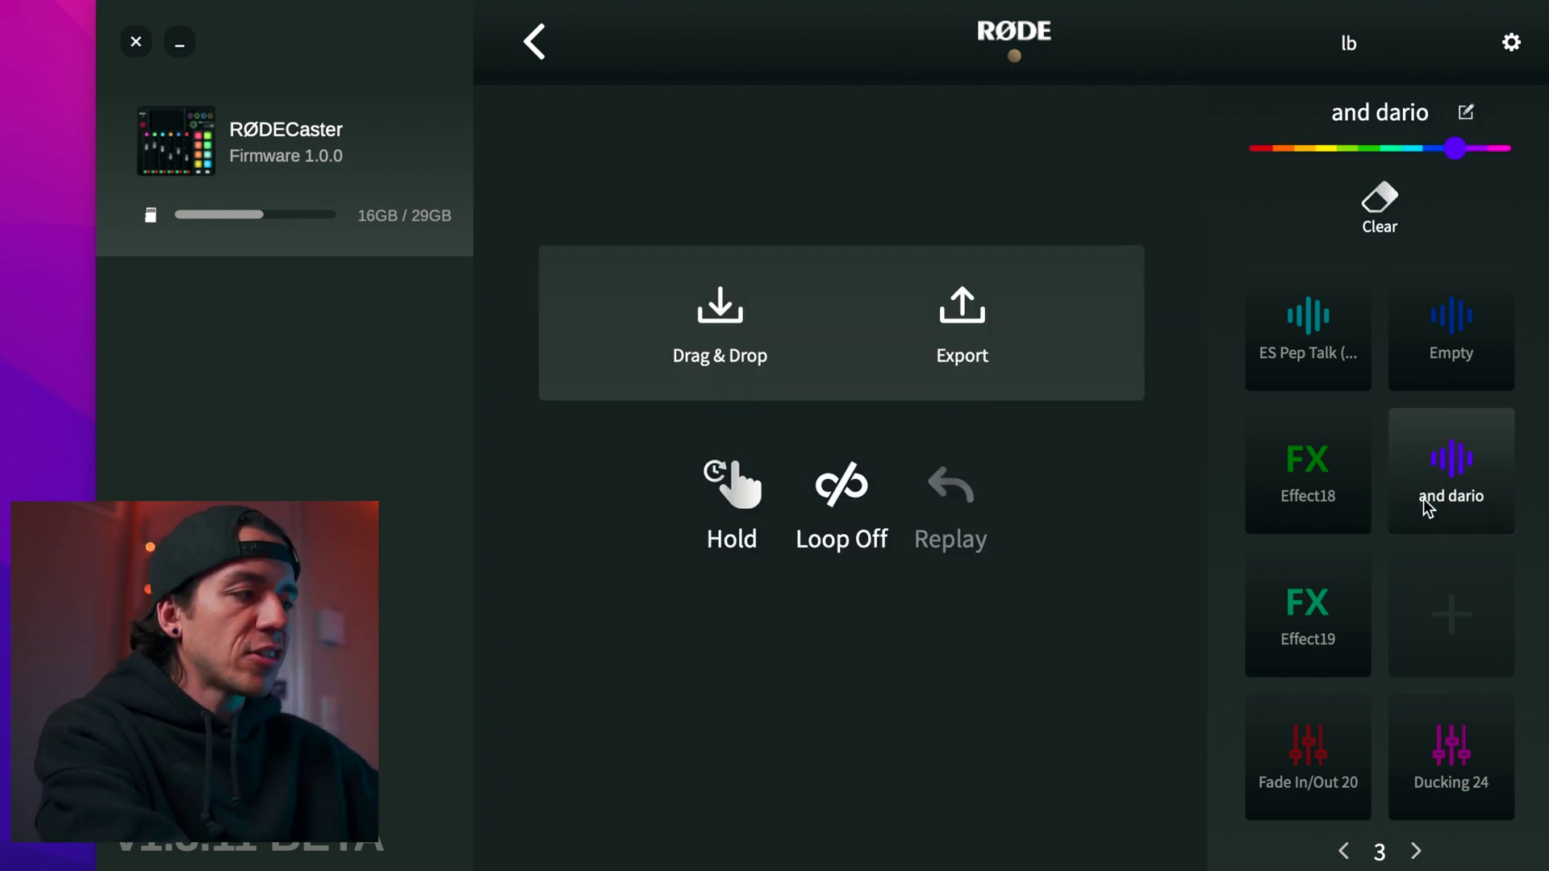
{"action": "left_click", "coordinate": [725, 486]}
{"action": "left_click", "coordinate": [737, 492]}
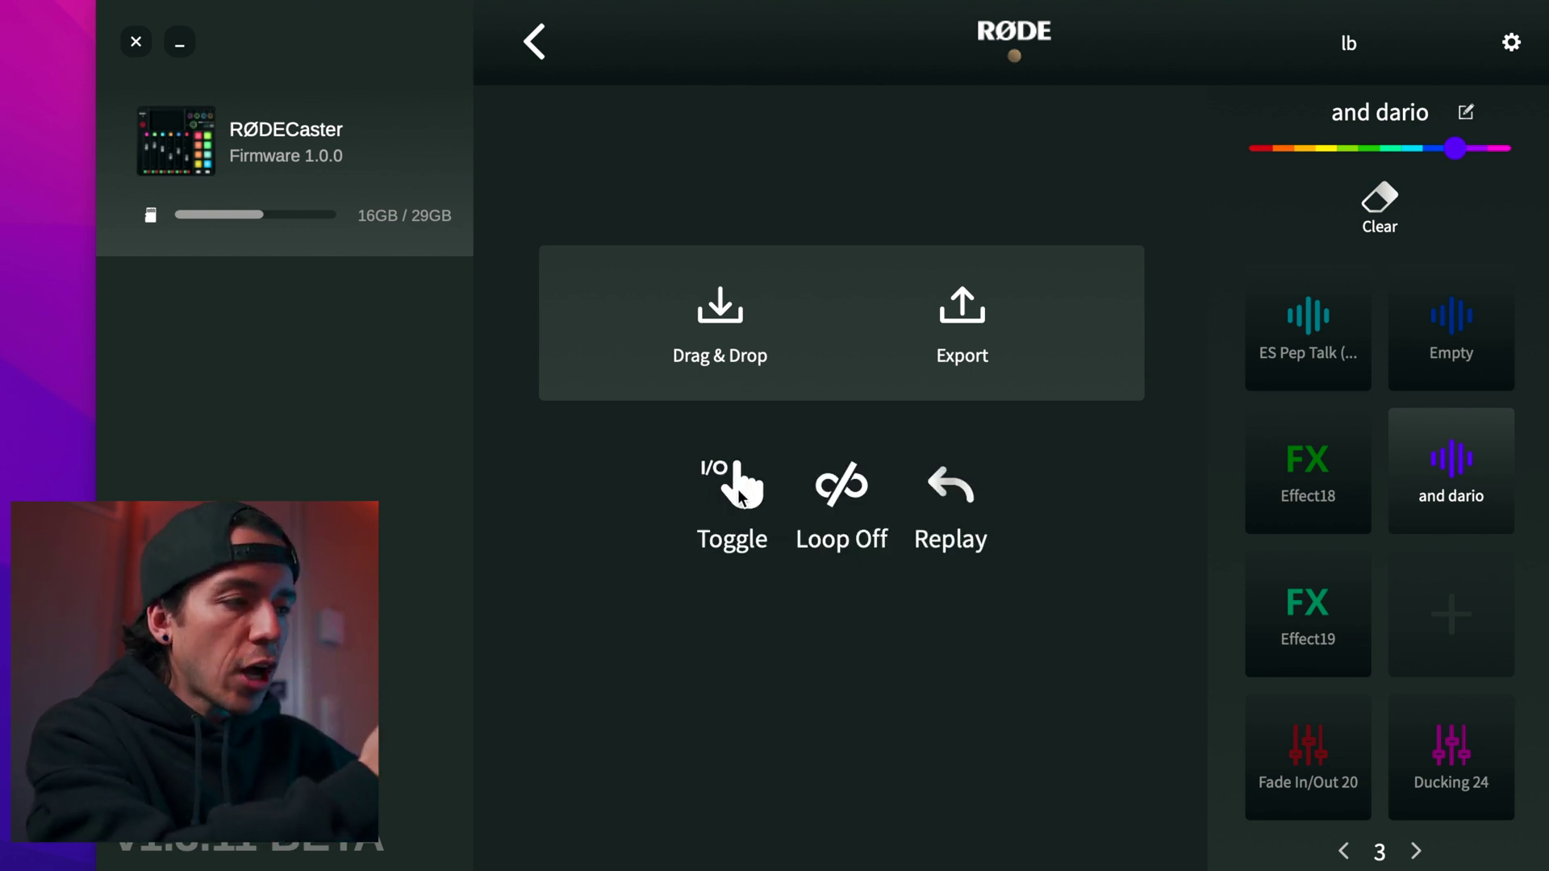
{"action": "left_click", "coordinate": [847, 487]}
{"action": "left_click", "coordinate": [847, 487]}
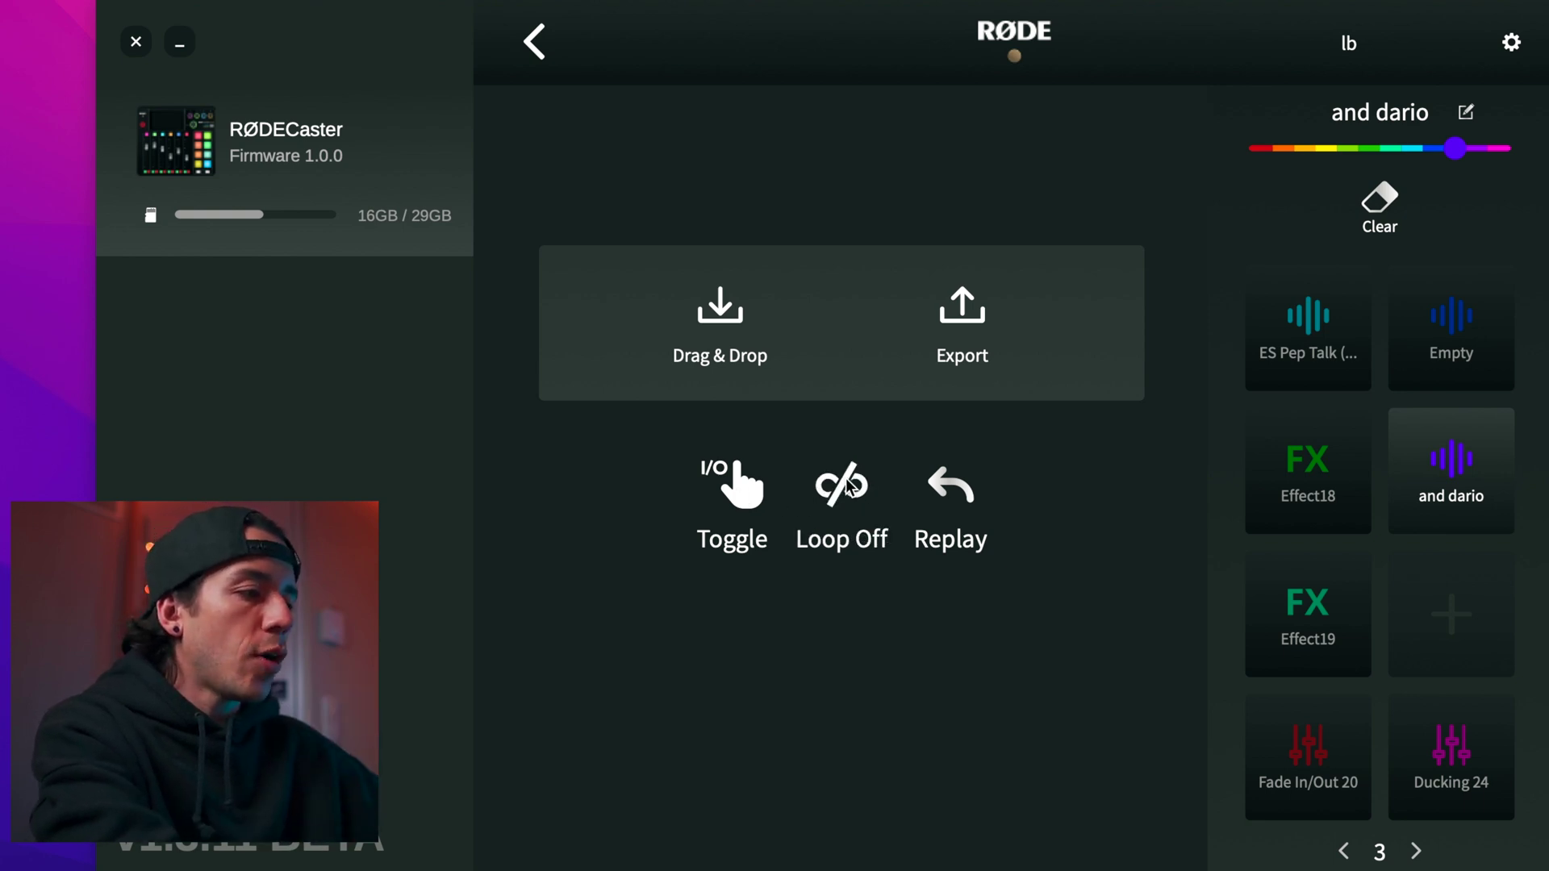
{"action": "left_click", "coordinate": [972, 487]}
Step: Keep Replay, export the pad's sound, and add a new sound pad in the empty slot
{"action": "left_click", "coordinate": [971, 486]}
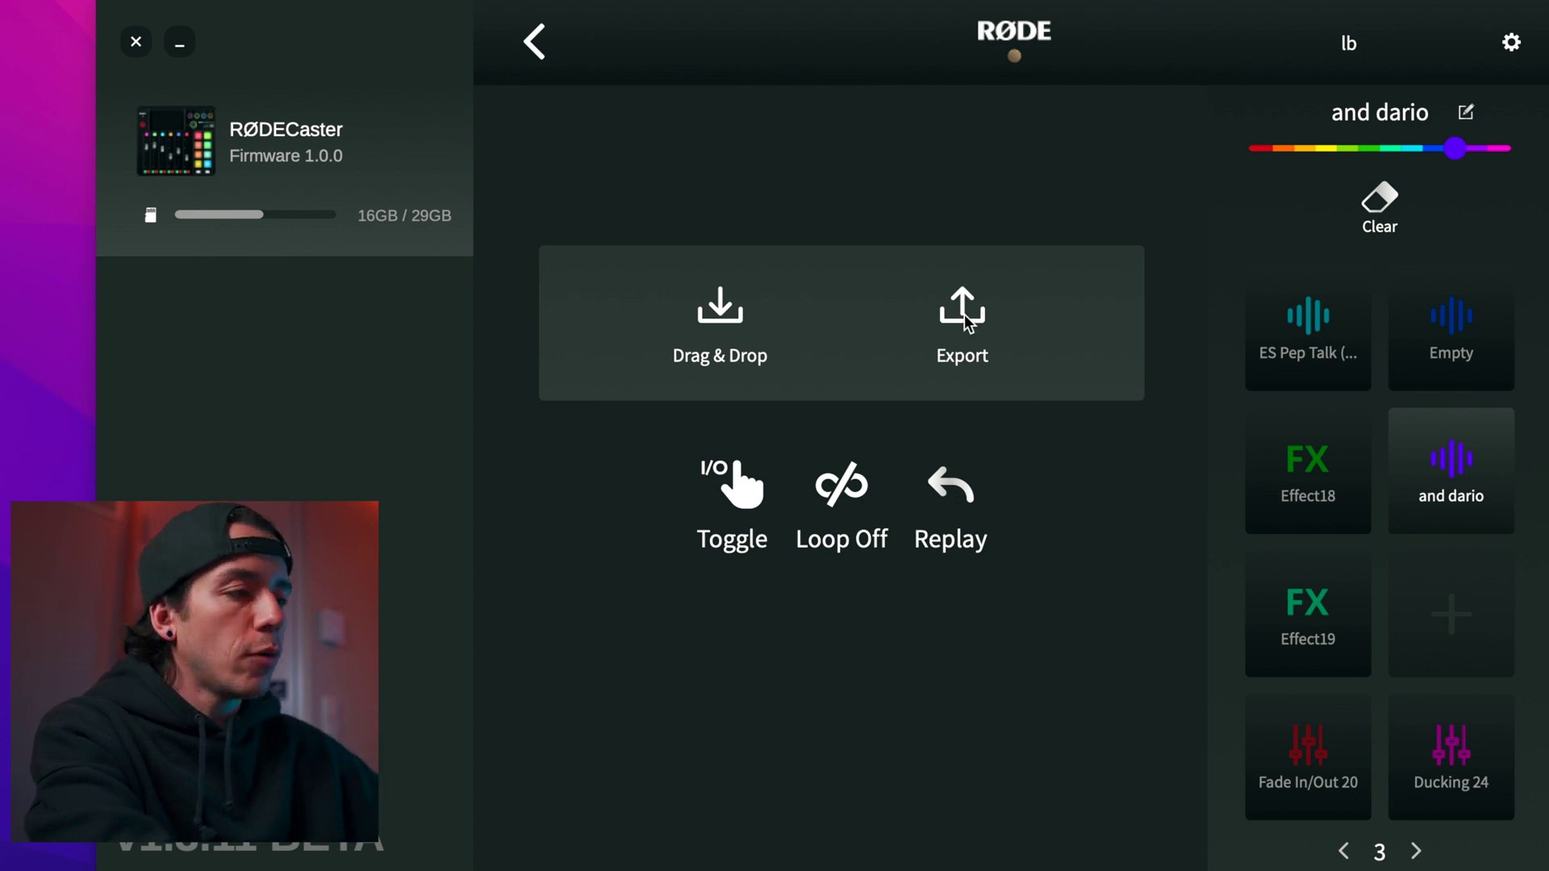
{"action": "left_click", "coordinate": [965, 313]}
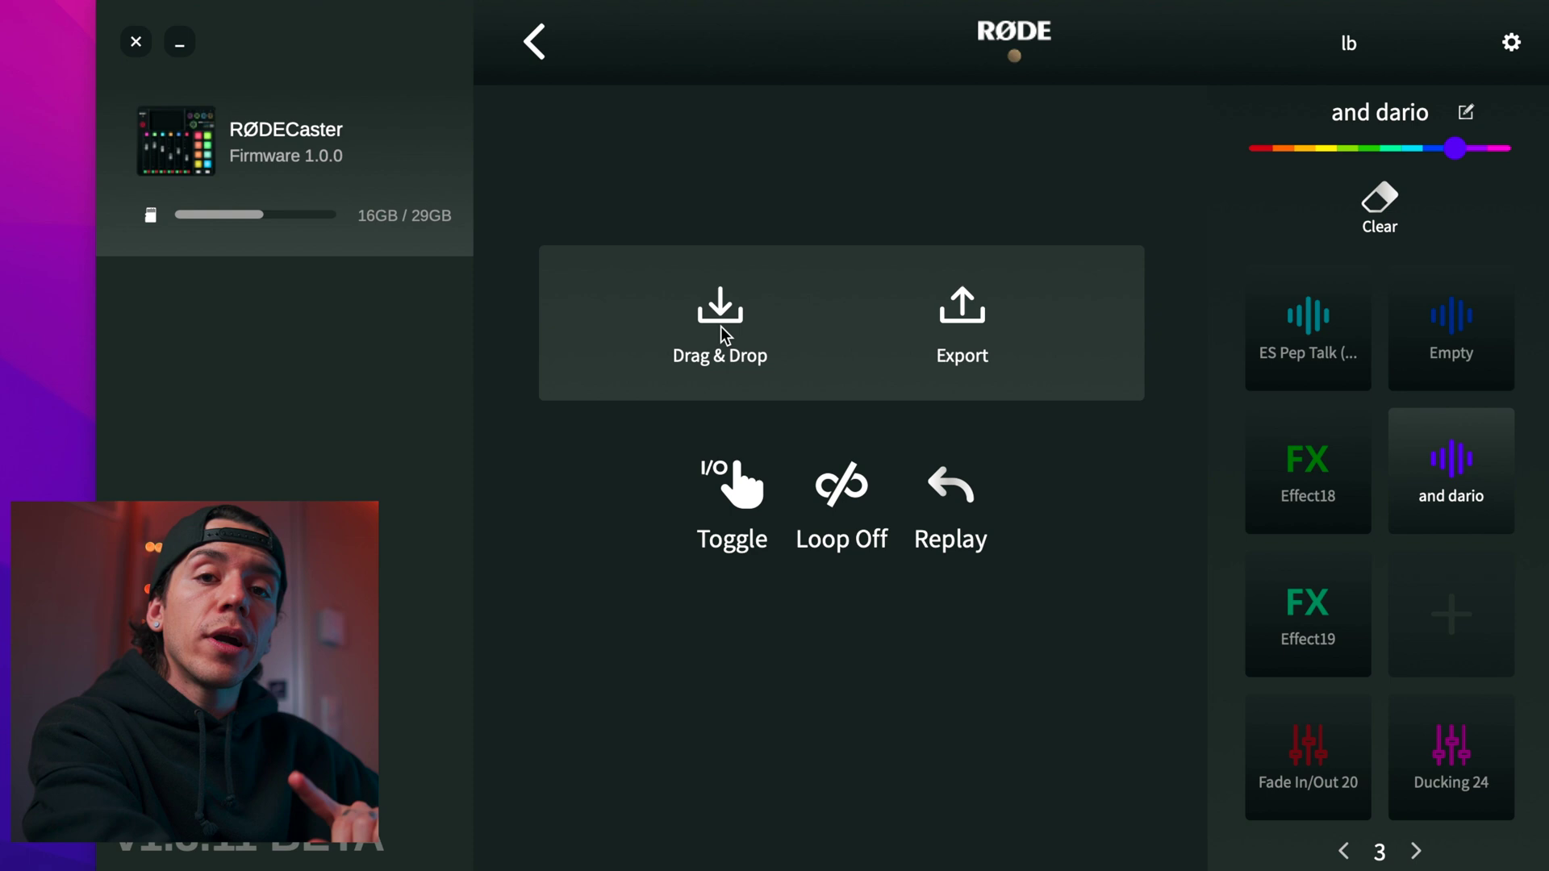
{"action": "left_click", "coordinate": [1424, 617]}
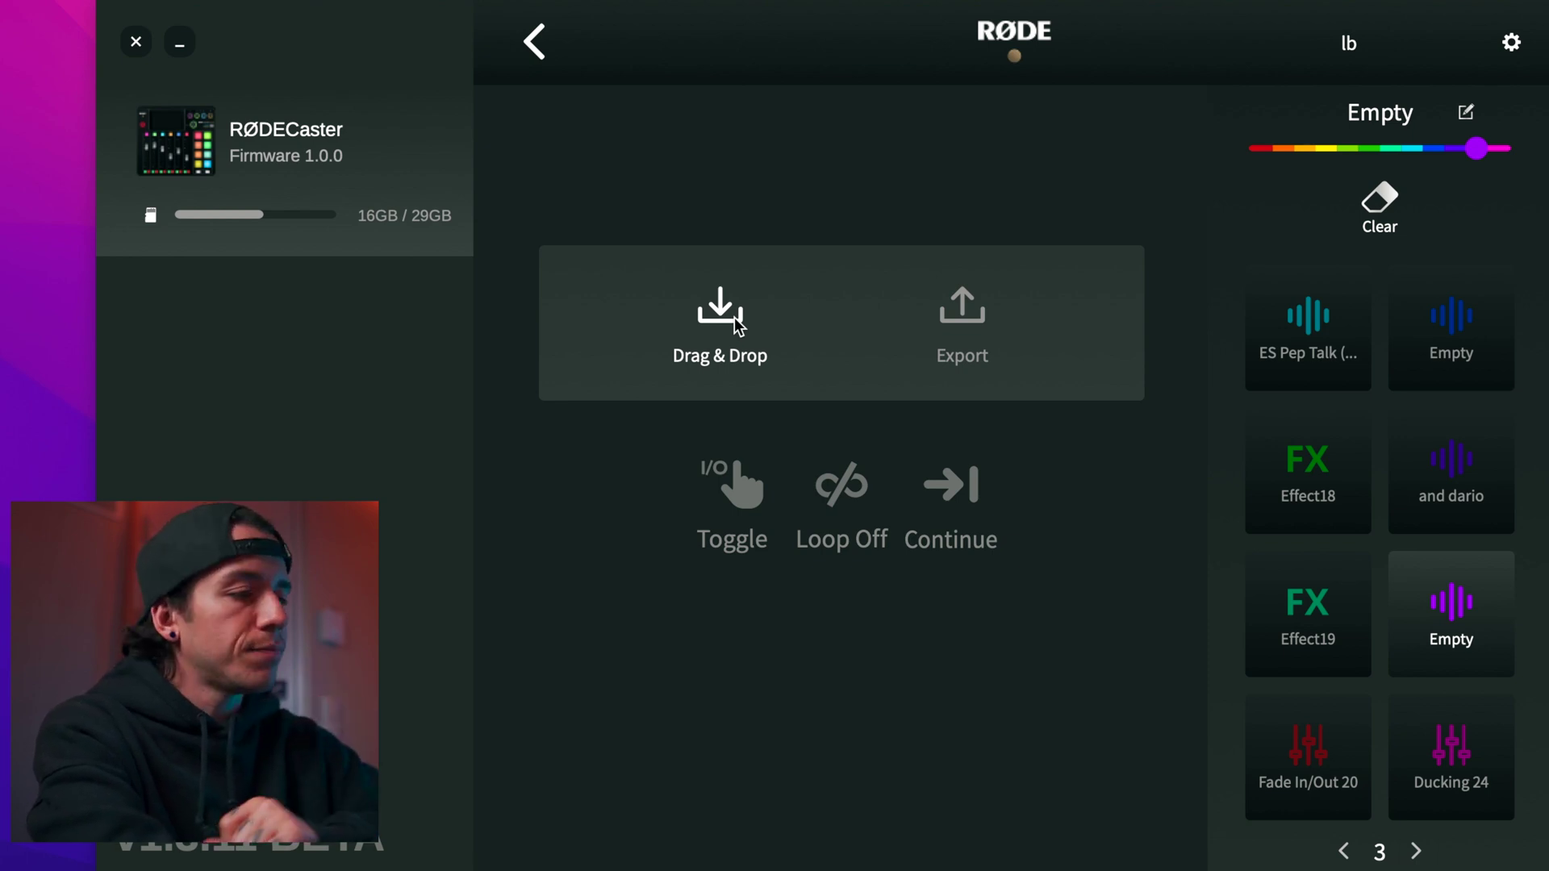
Step: Name the new pad 'effect 001', colour it yellow, then view the Effect18 and and dario pads
{"action": "left_click", "coordinate": [1468, 117]}
{"action": "type", "text": "effect 001"}
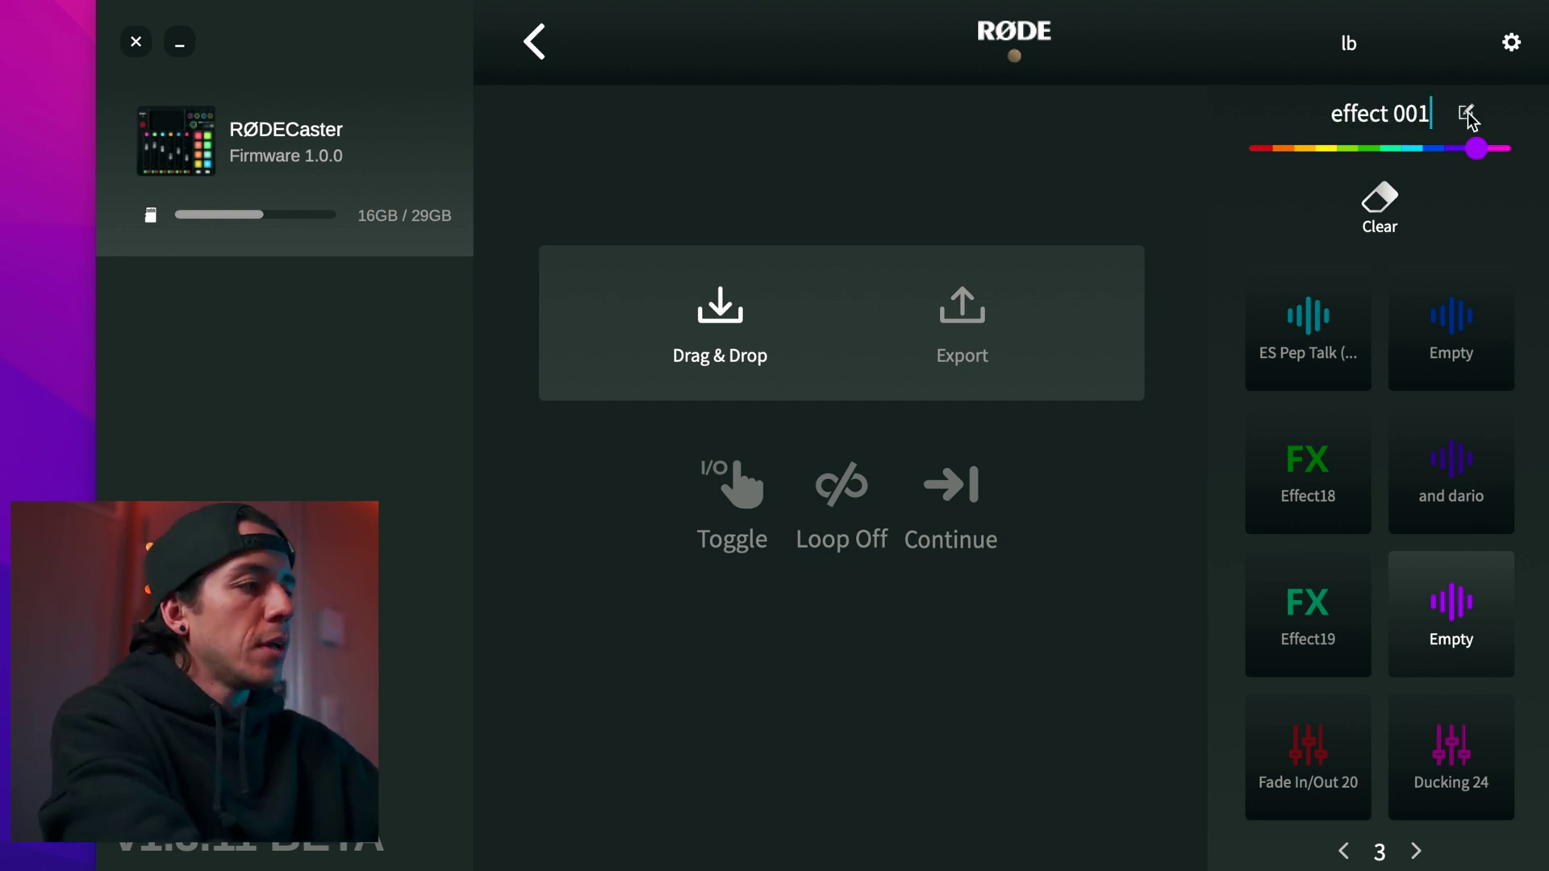
{"action": "left_click_drag", "start_coordinate": [1476, 148], "coordinate": [1315, 152]}
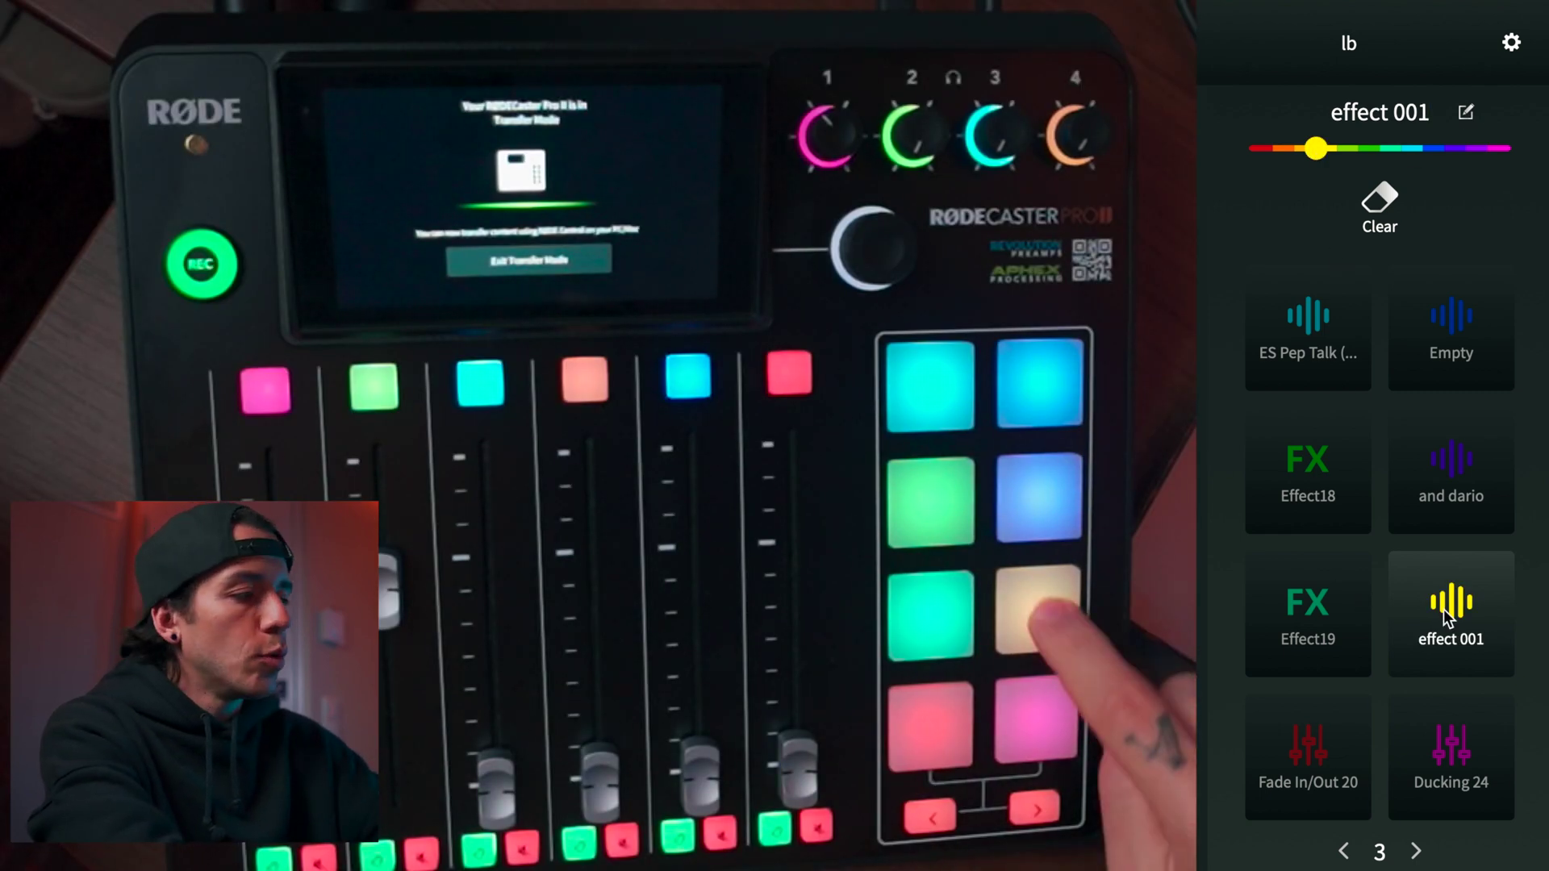
{"action": "left_click", "coordinate": [1327, 476]}
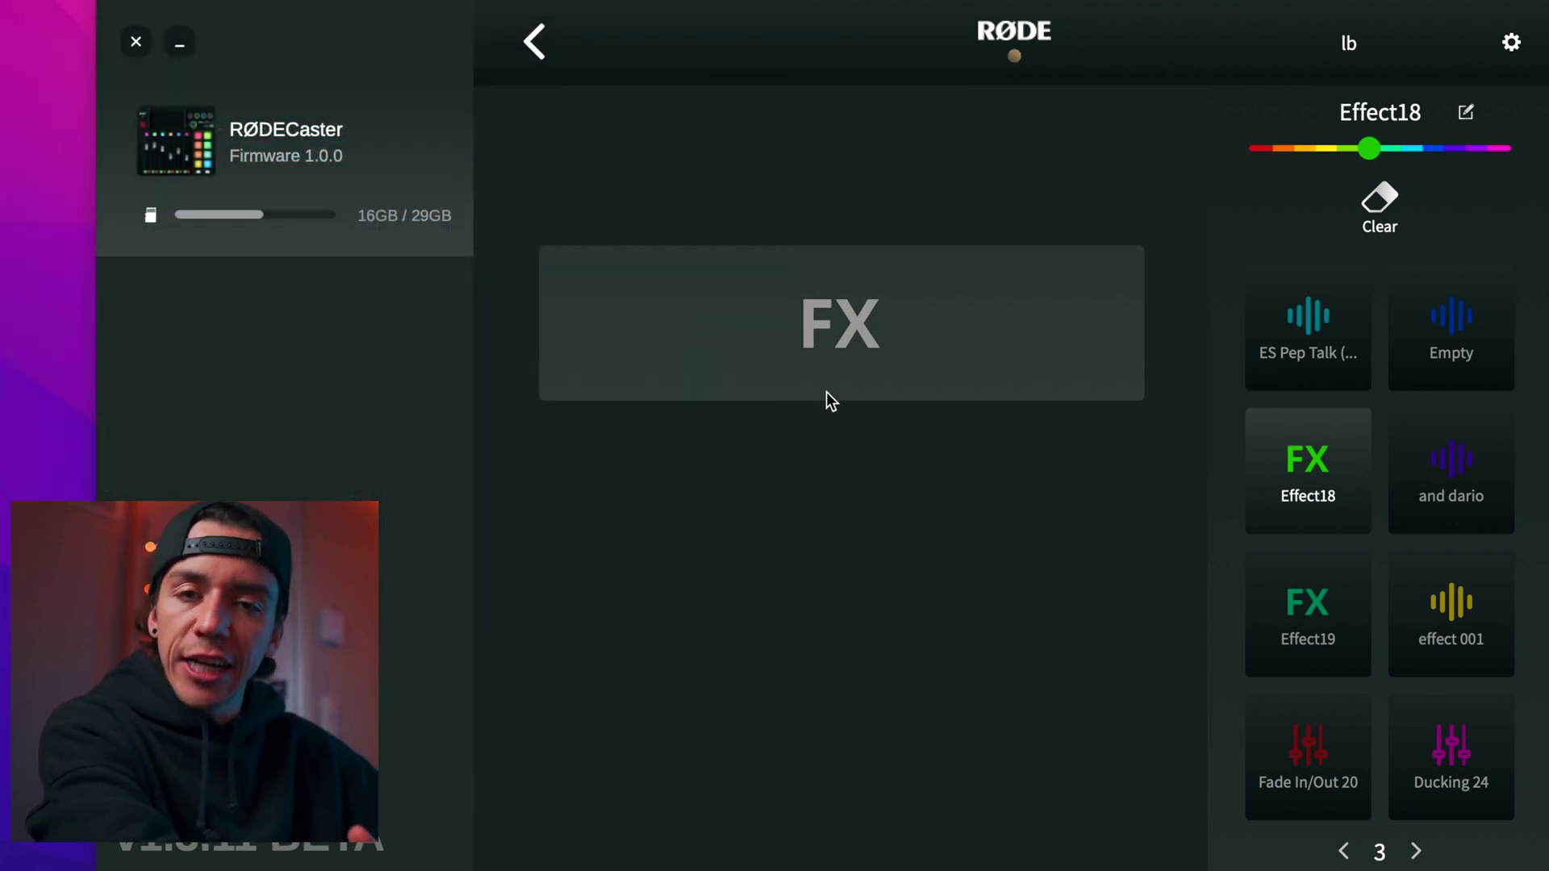
{"action": "left_click", "coordinate": [1451, 464]}
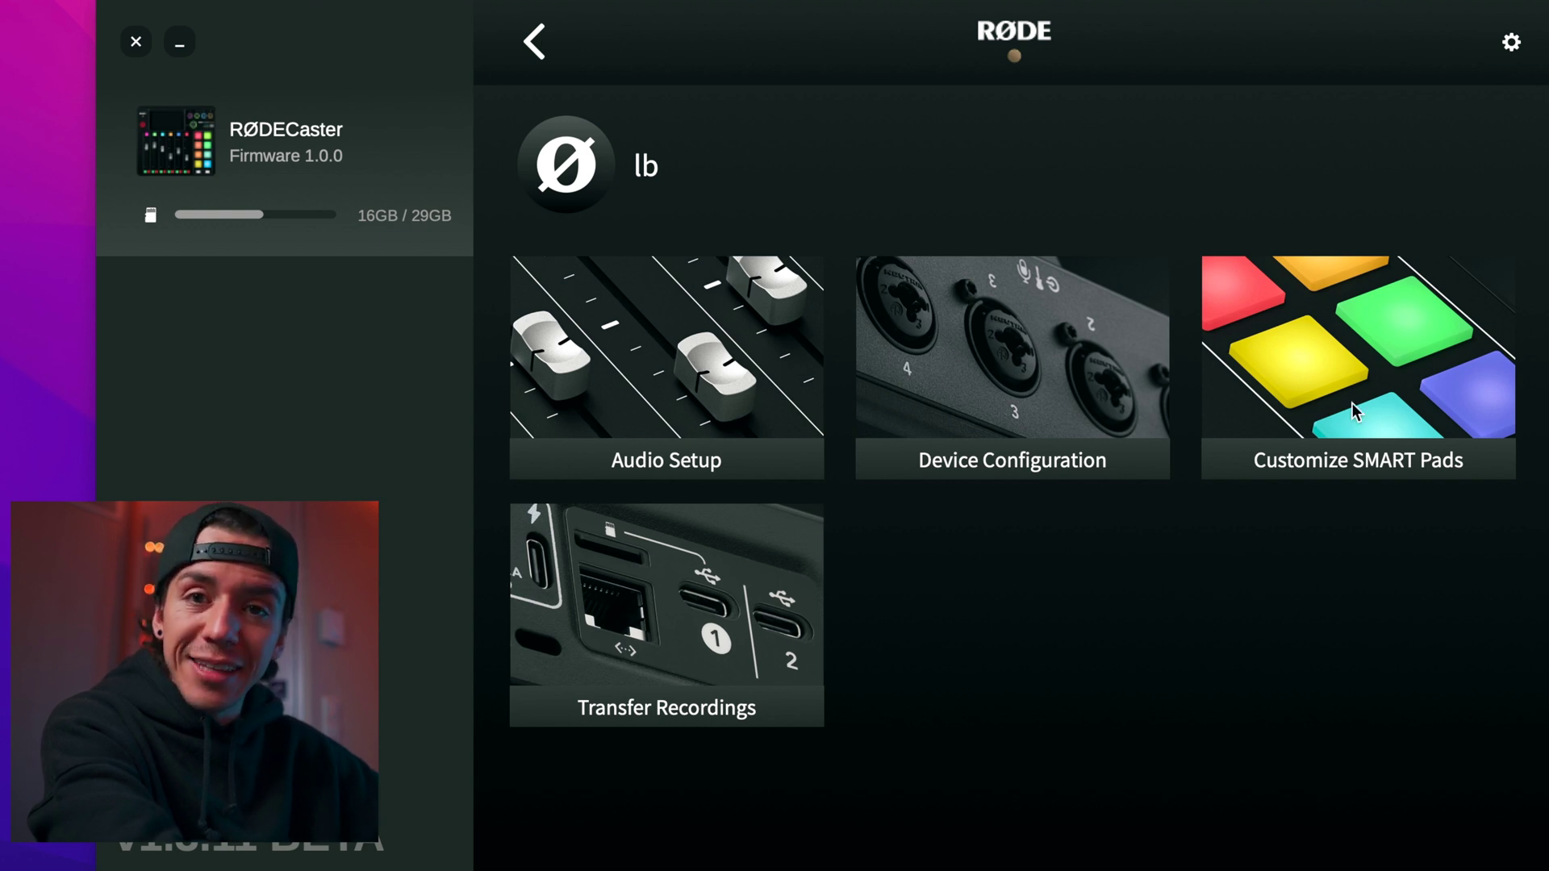
Step: Put the RØDECaster into Transfer Mode and select all 34 new microSD recordings
{"action": "left_click", "coordinate": [671, 607]}
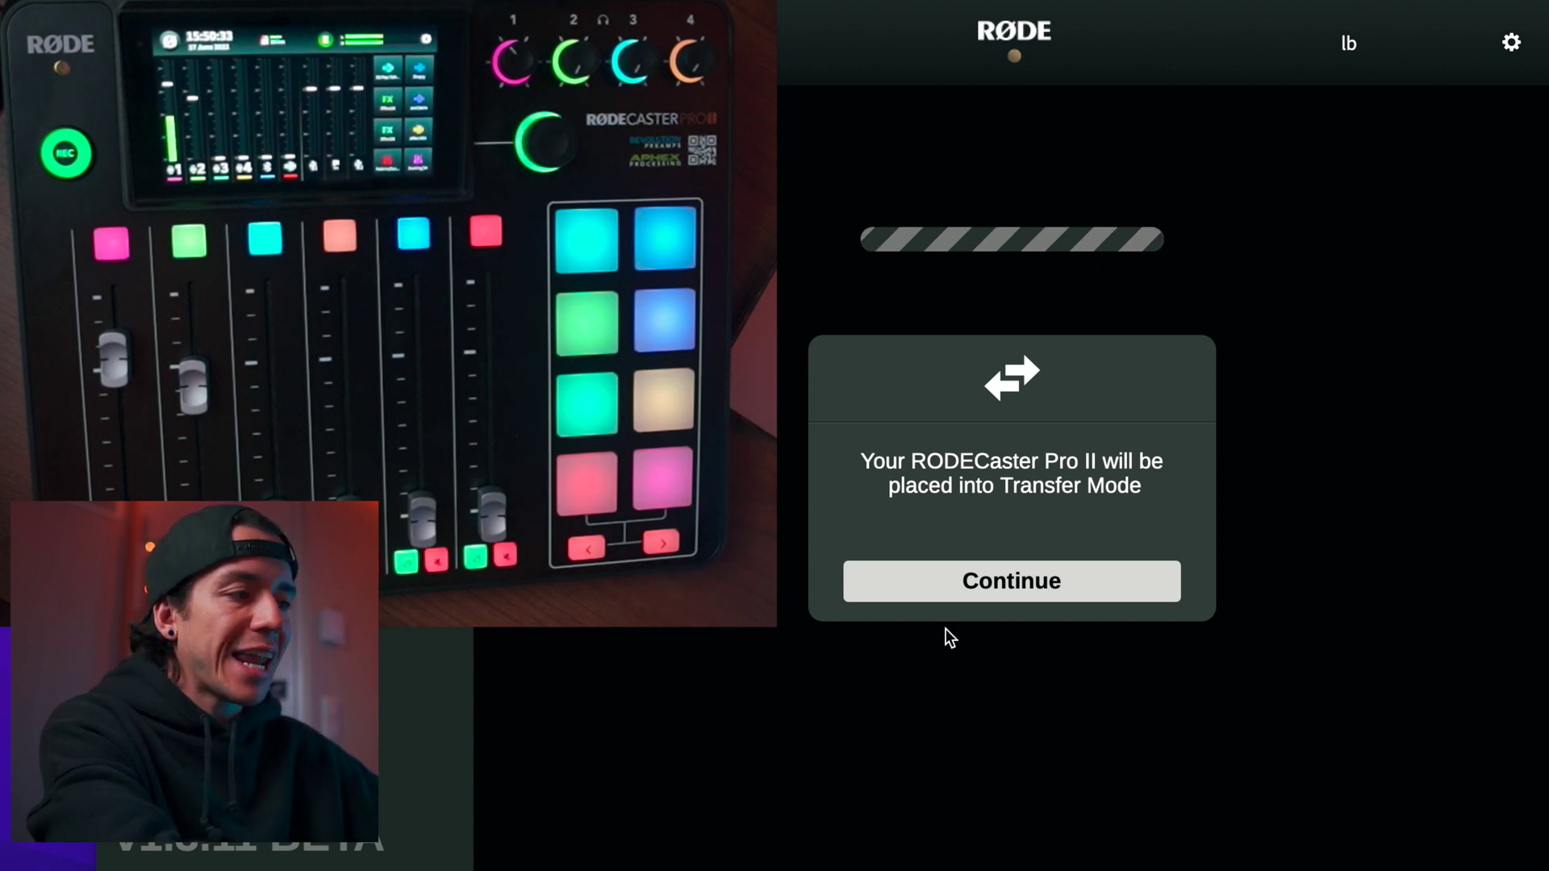
{"action": "left_click", "coordinate": [974, 587]}
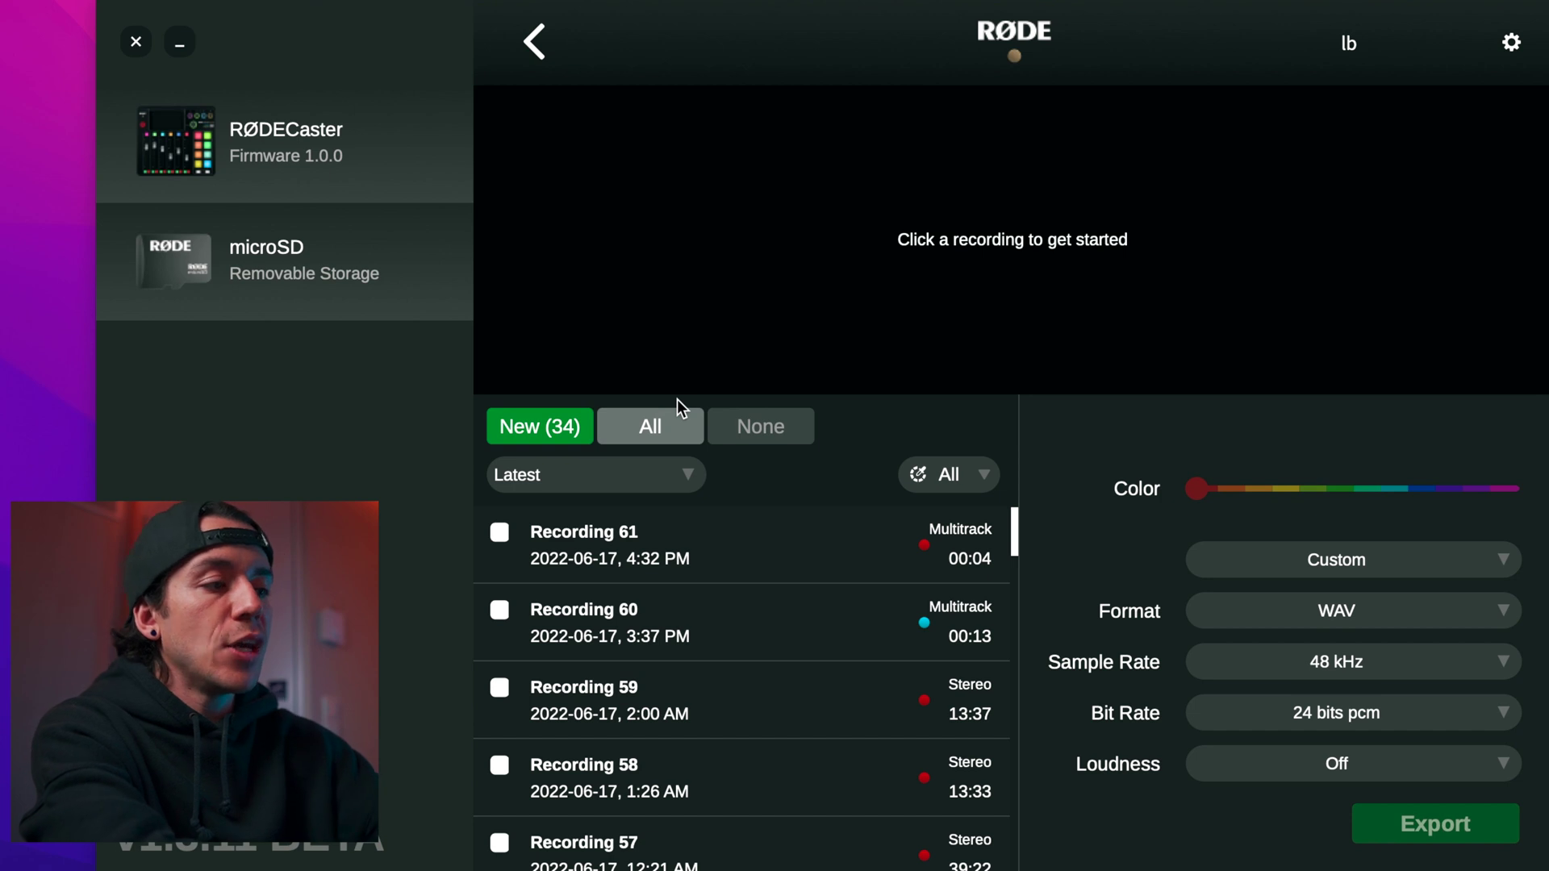
{"action": "scroll", "coordinate": [781, 600], "scroll_direction": "down", "scroll_amount": 3}
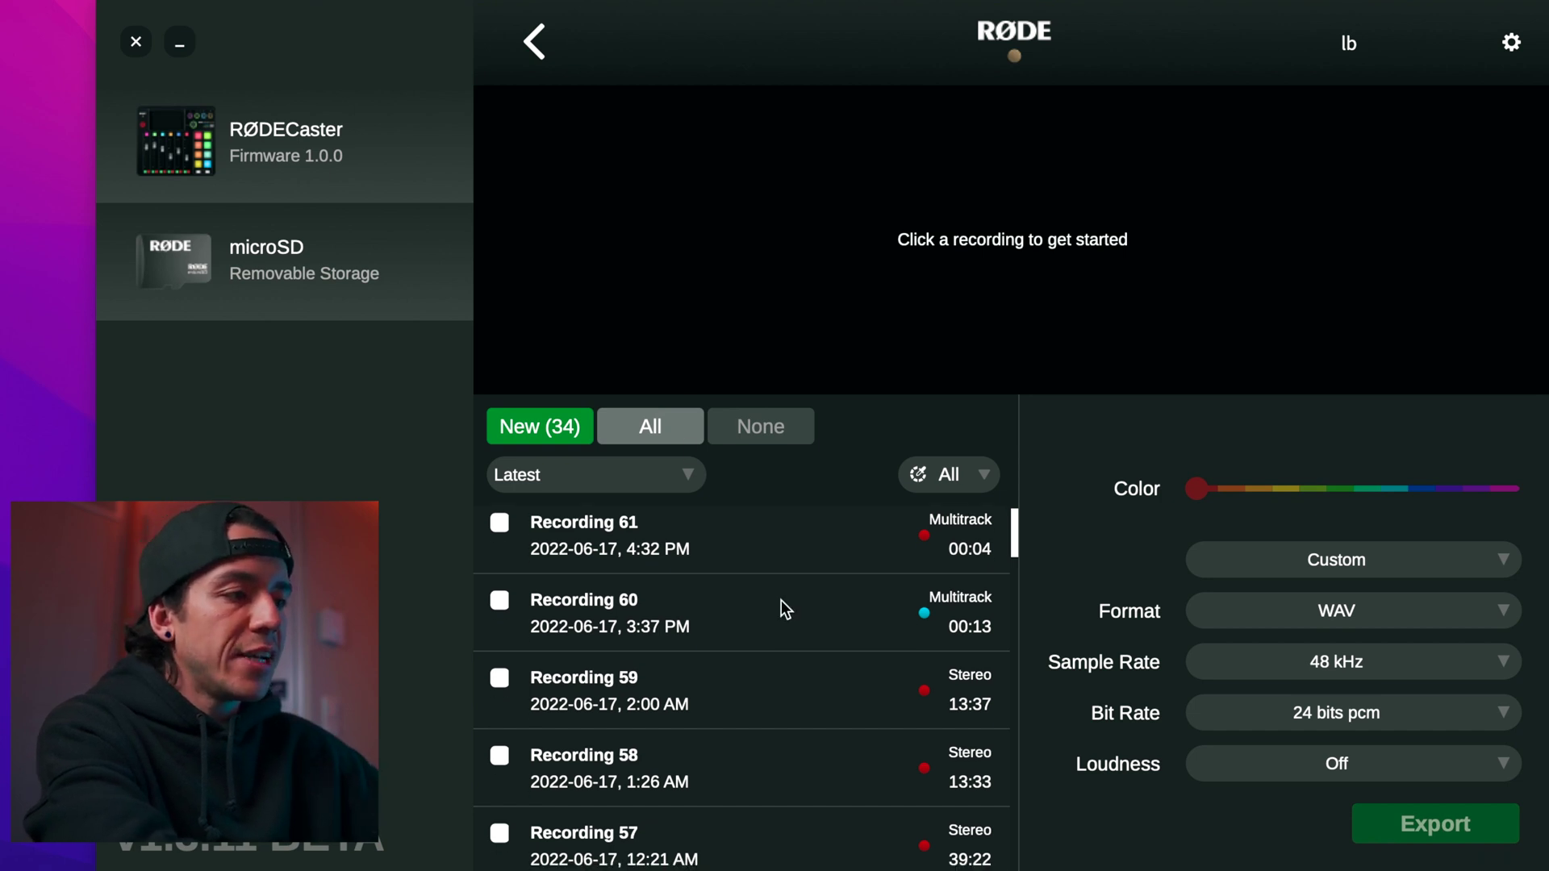
{"action": "scroll", "coordinate": [780, 600], "scroll_direction": "down", "scroll_amount": 15}
{"action": "scroll", "coordinate": [781, 600], "scroll_direction": "up", "scroll_amount": 20}
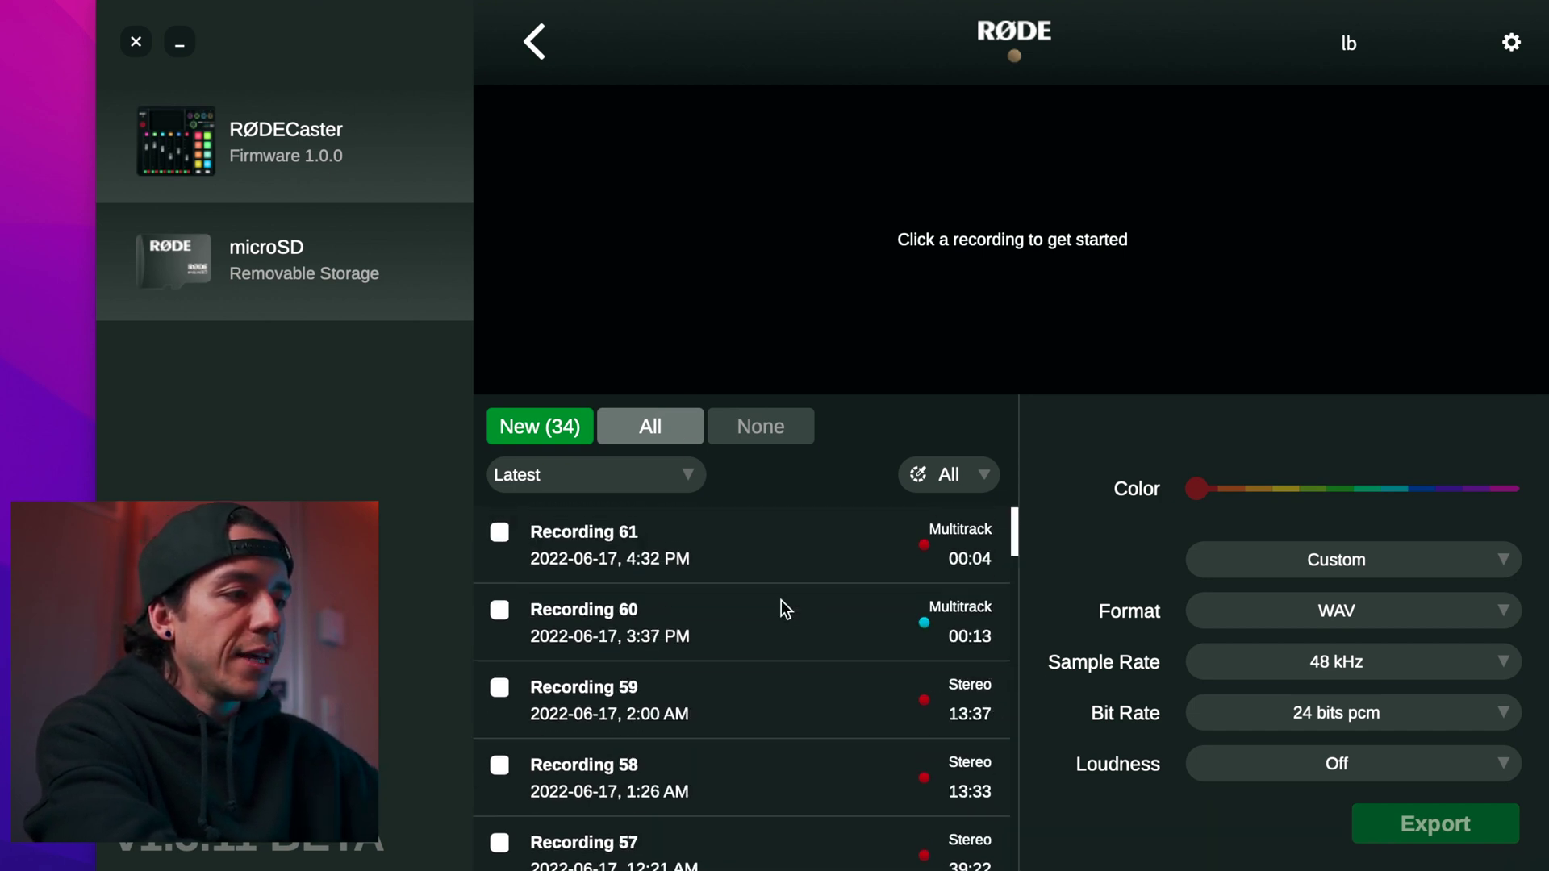
{"action": "left_click", "coordinate": [659, 433]}
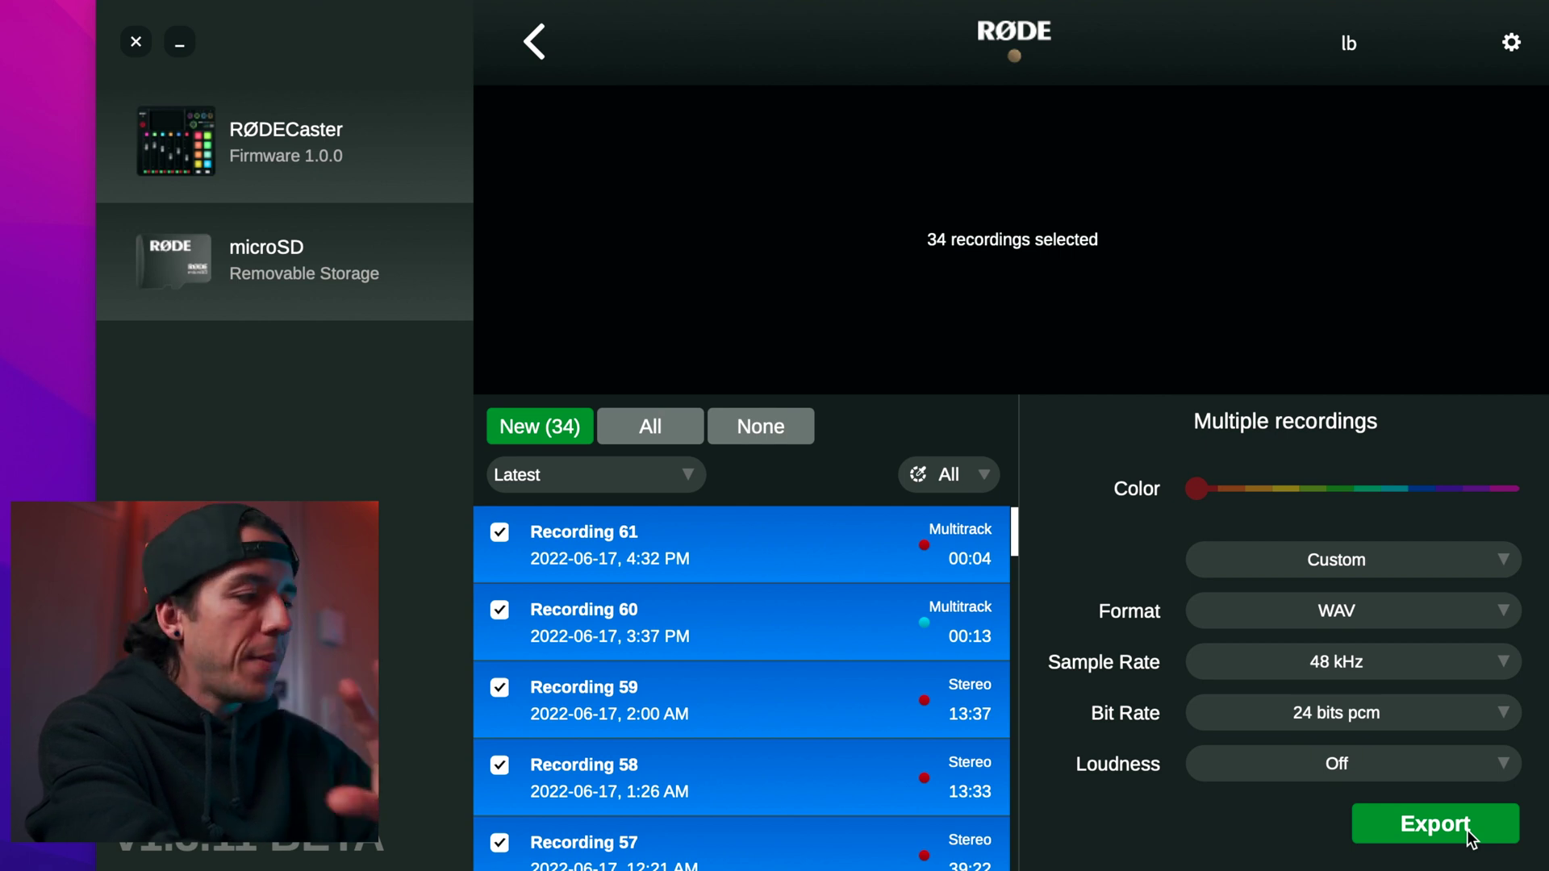
Step: Uncheck all recordings, briefly check Recordings 61 and 59, clear them, and open Recording 61
{"action": "left_click", "coordinate": [758, 433]}
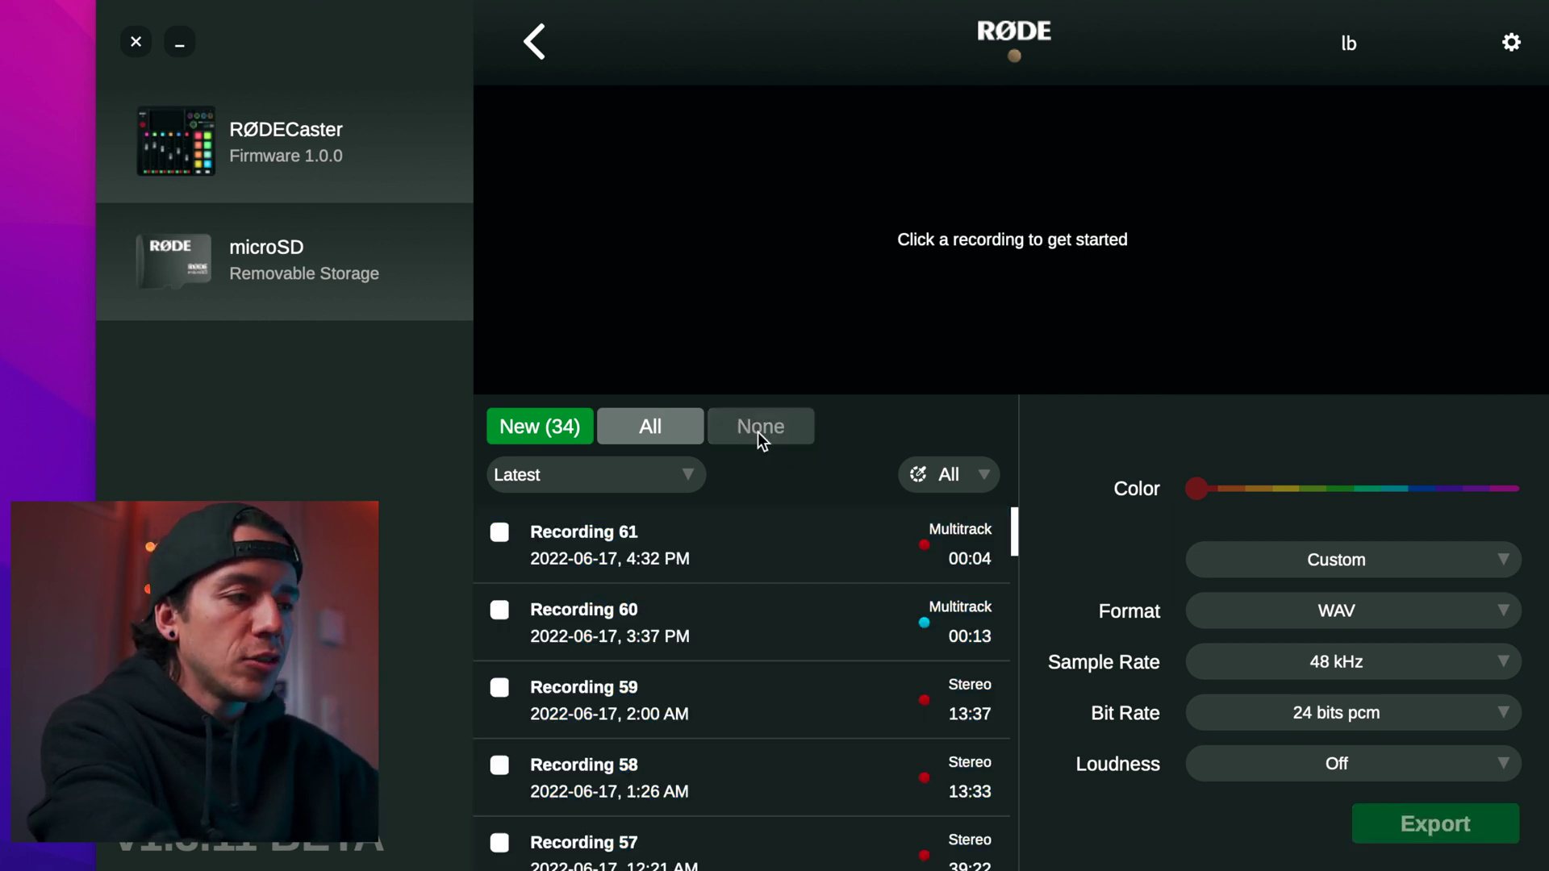
{"action": "left_click", "coordinate": [498, 534]}
{"action": "left_click", "coordinate": [500, 687]}
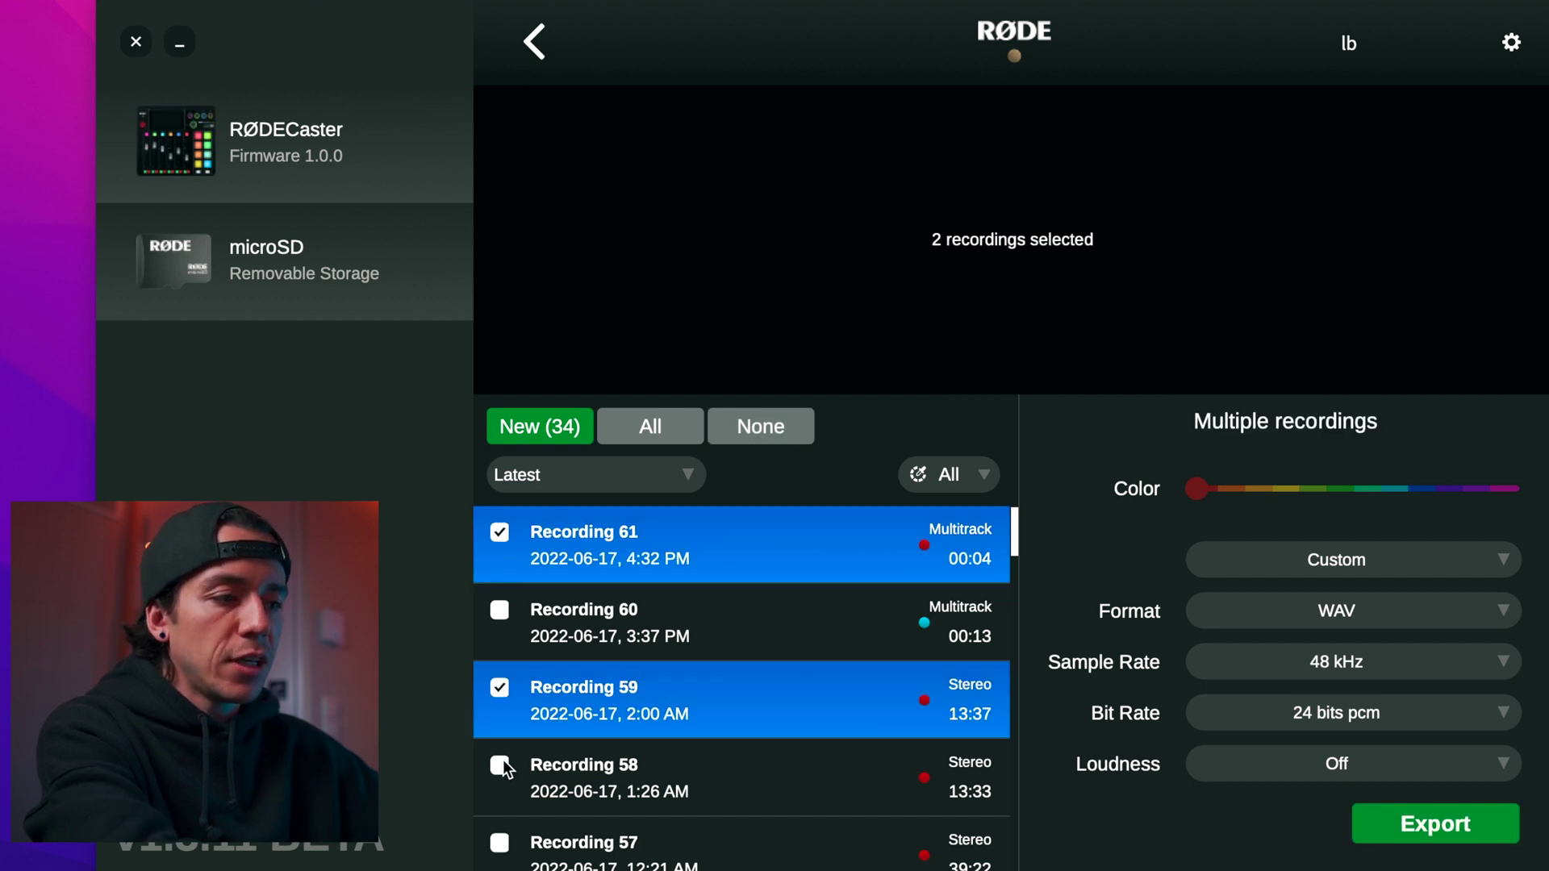
{"action": "left_click", "coordinate": [760, 426]}
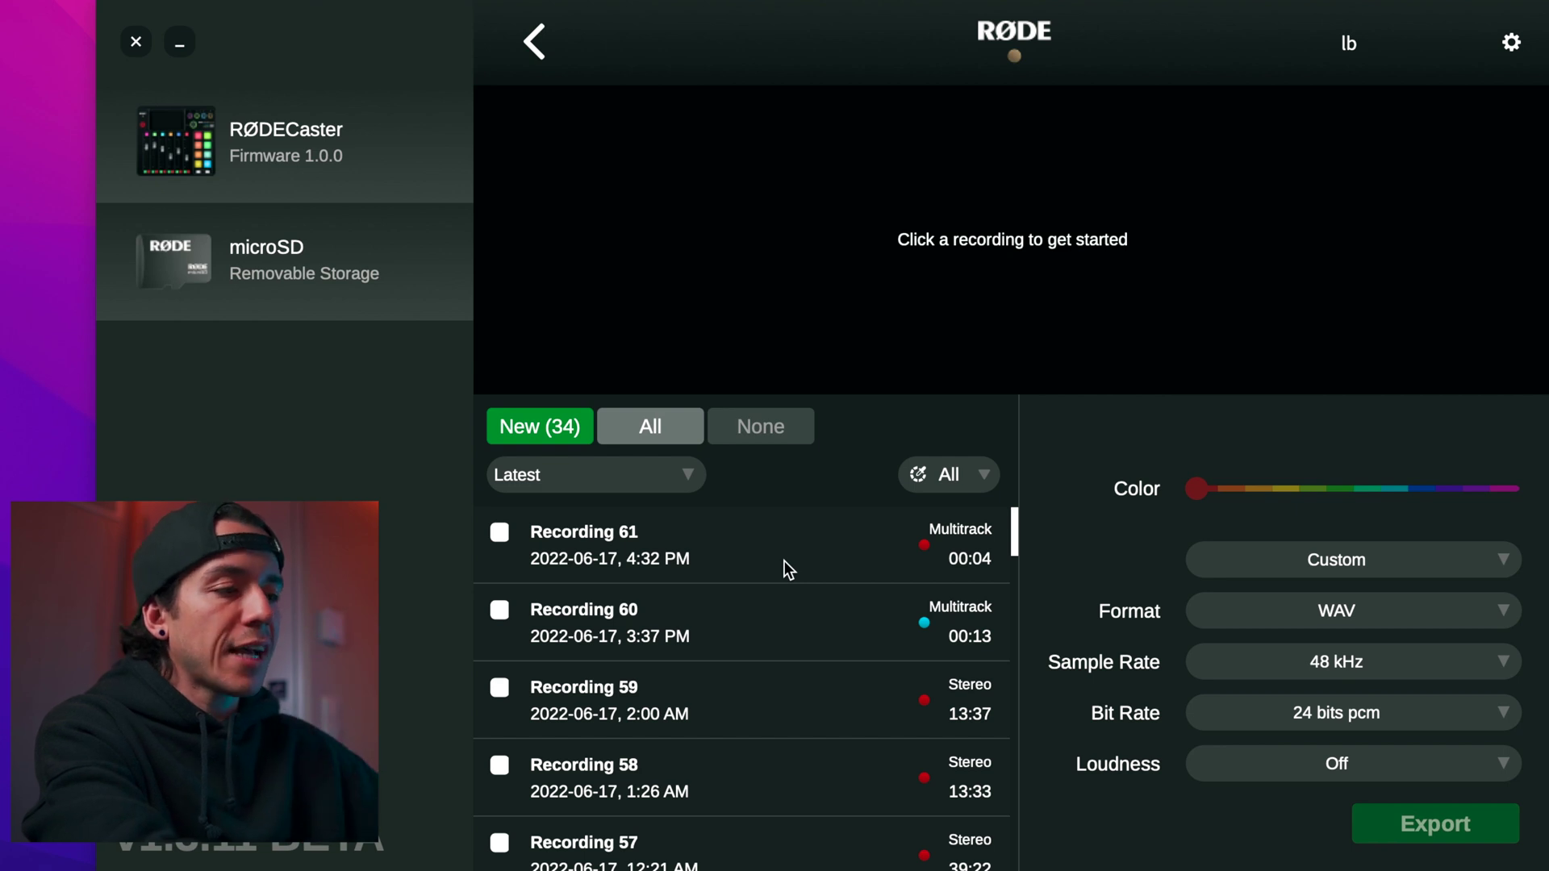
{"action": "left_click", "coordinate": [851, 563]}
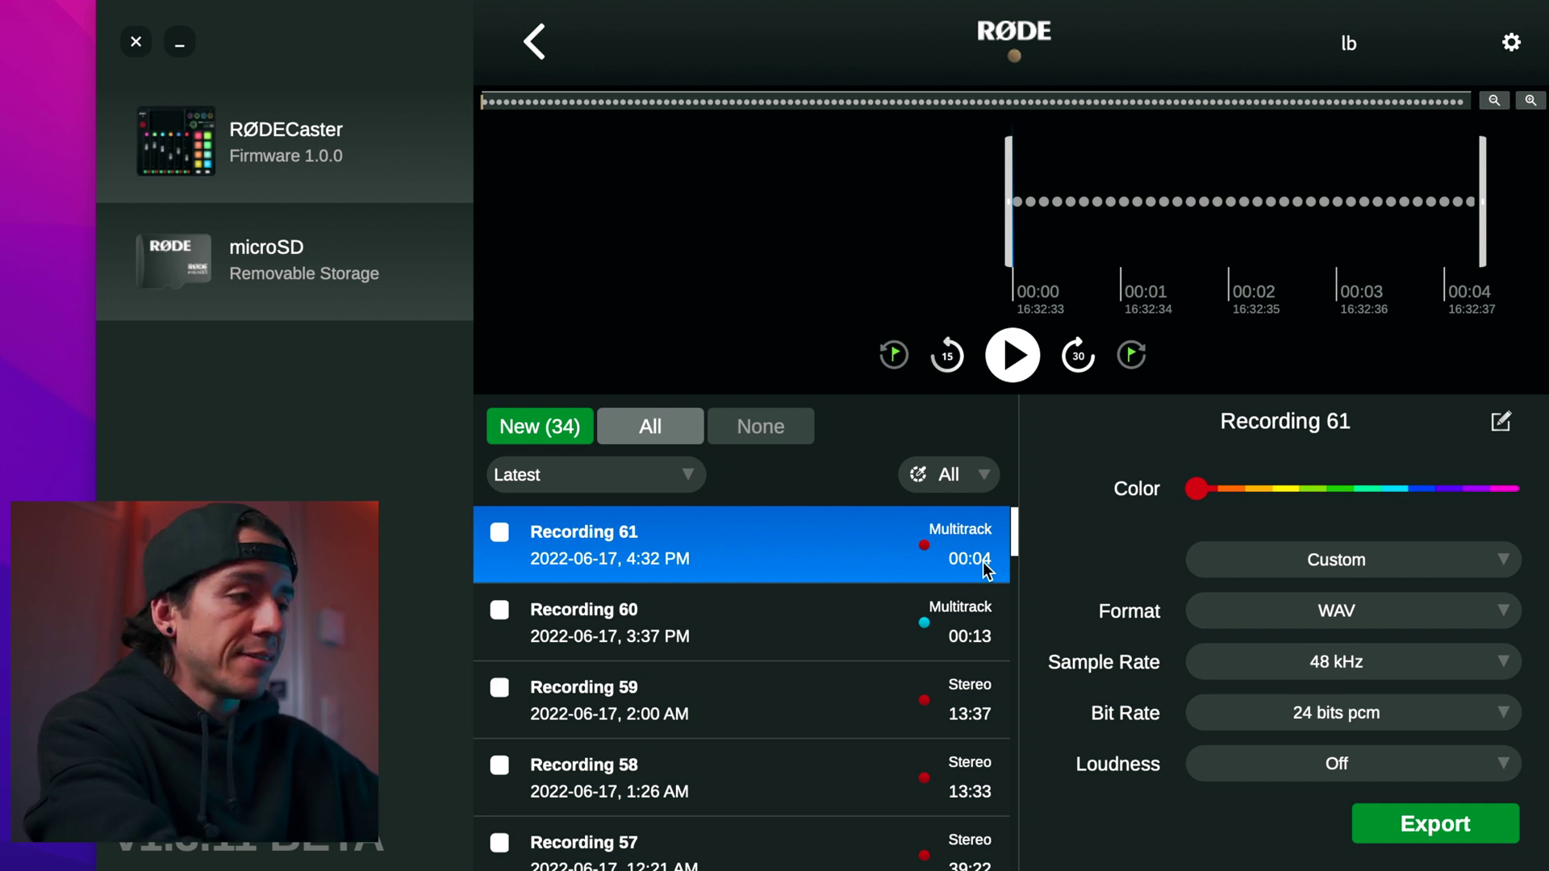
Step: Step through Recordings 59–61 and tag Recording 61 cyan to match Recording 60
{"action": "left_click", "coordinate": [885, 695]}
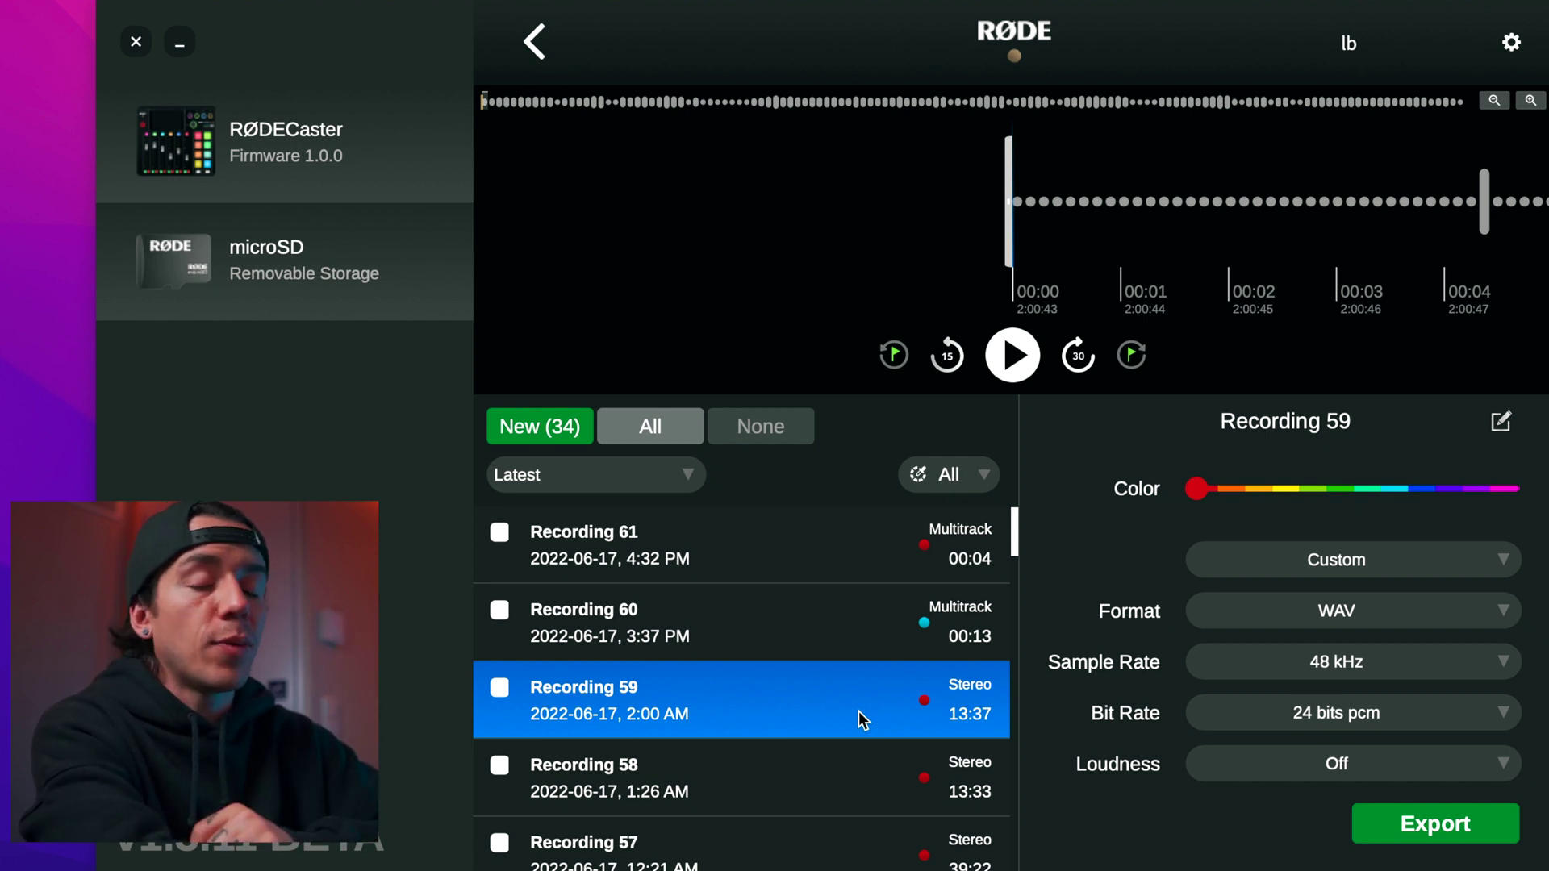
{"action": "key", "text": "Up"}
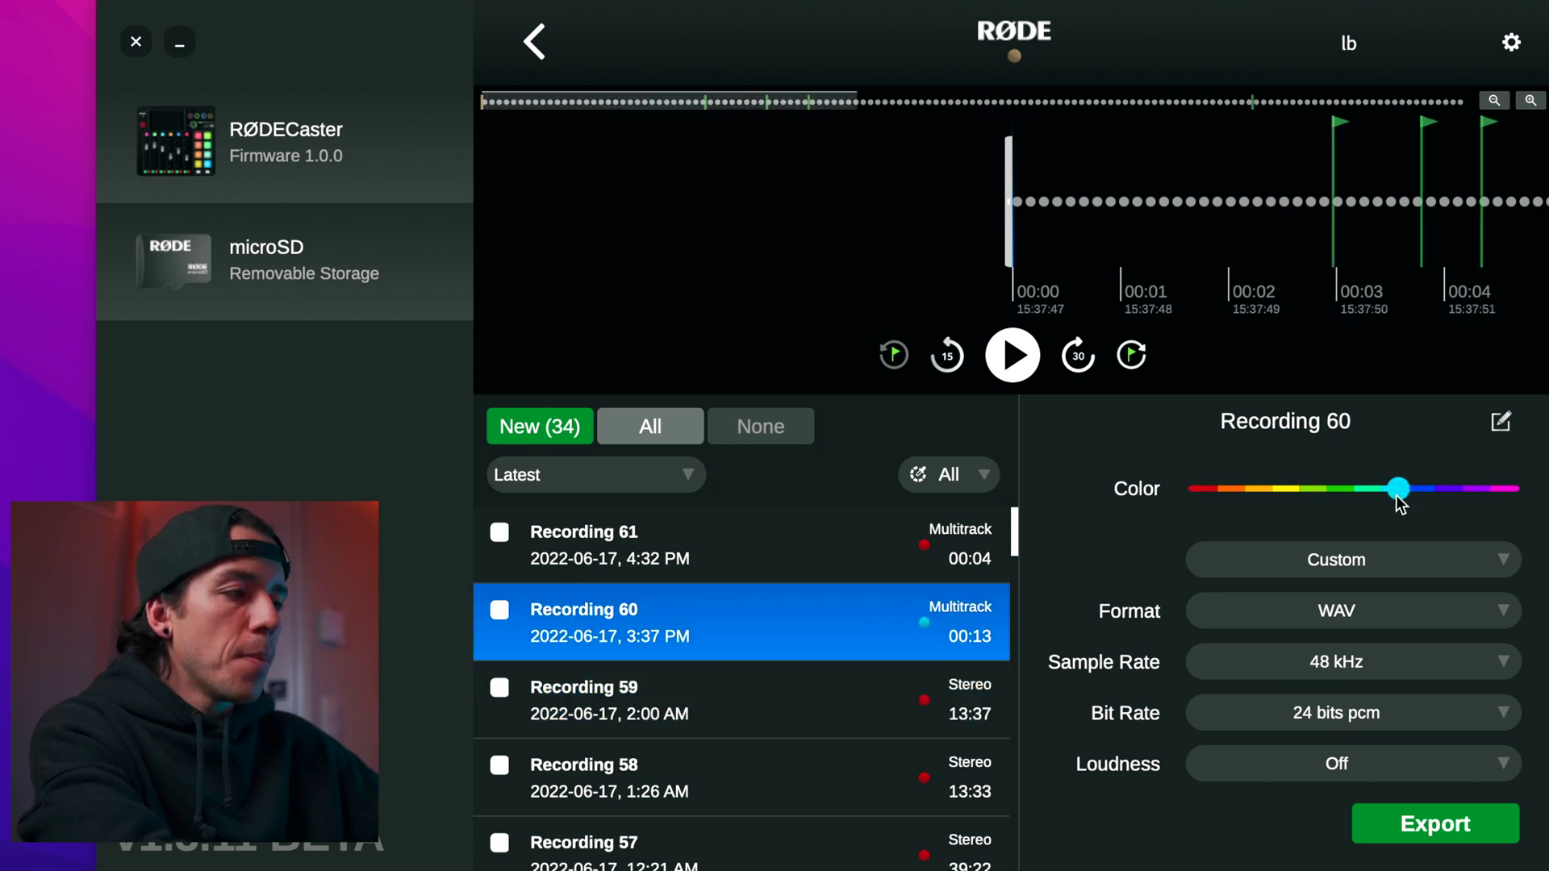
{"action": "key", "text": "Up"}
{"action": "key", "text": "Down"}
{"action": "key", "text": "Up"}
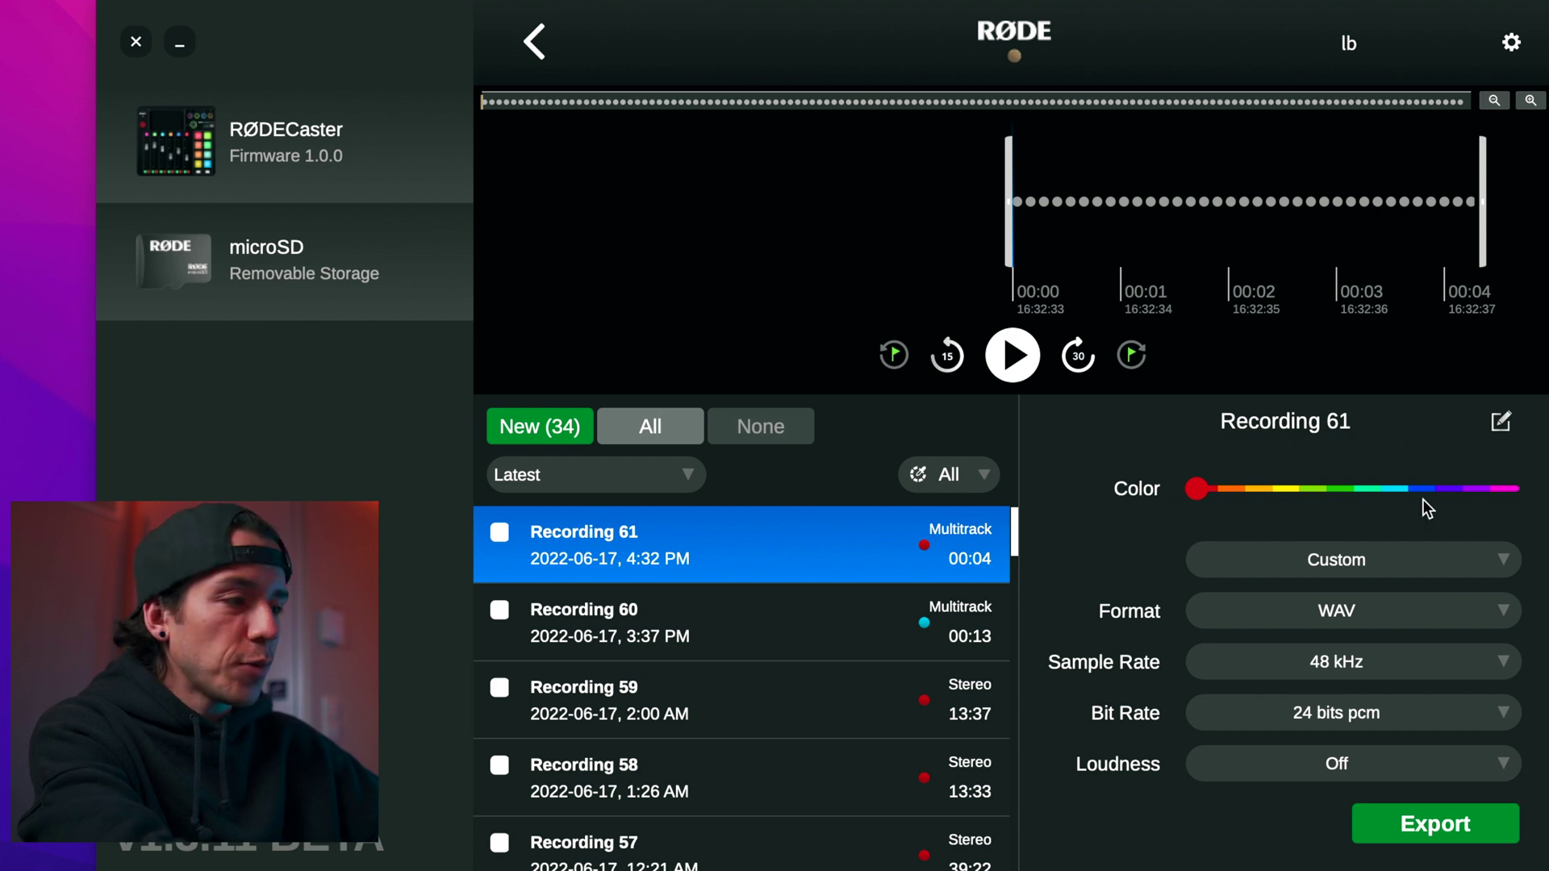
{"action": "left_click_drag", "start_coordinate": [1209, 488], "coordinate": [1303, 490]}
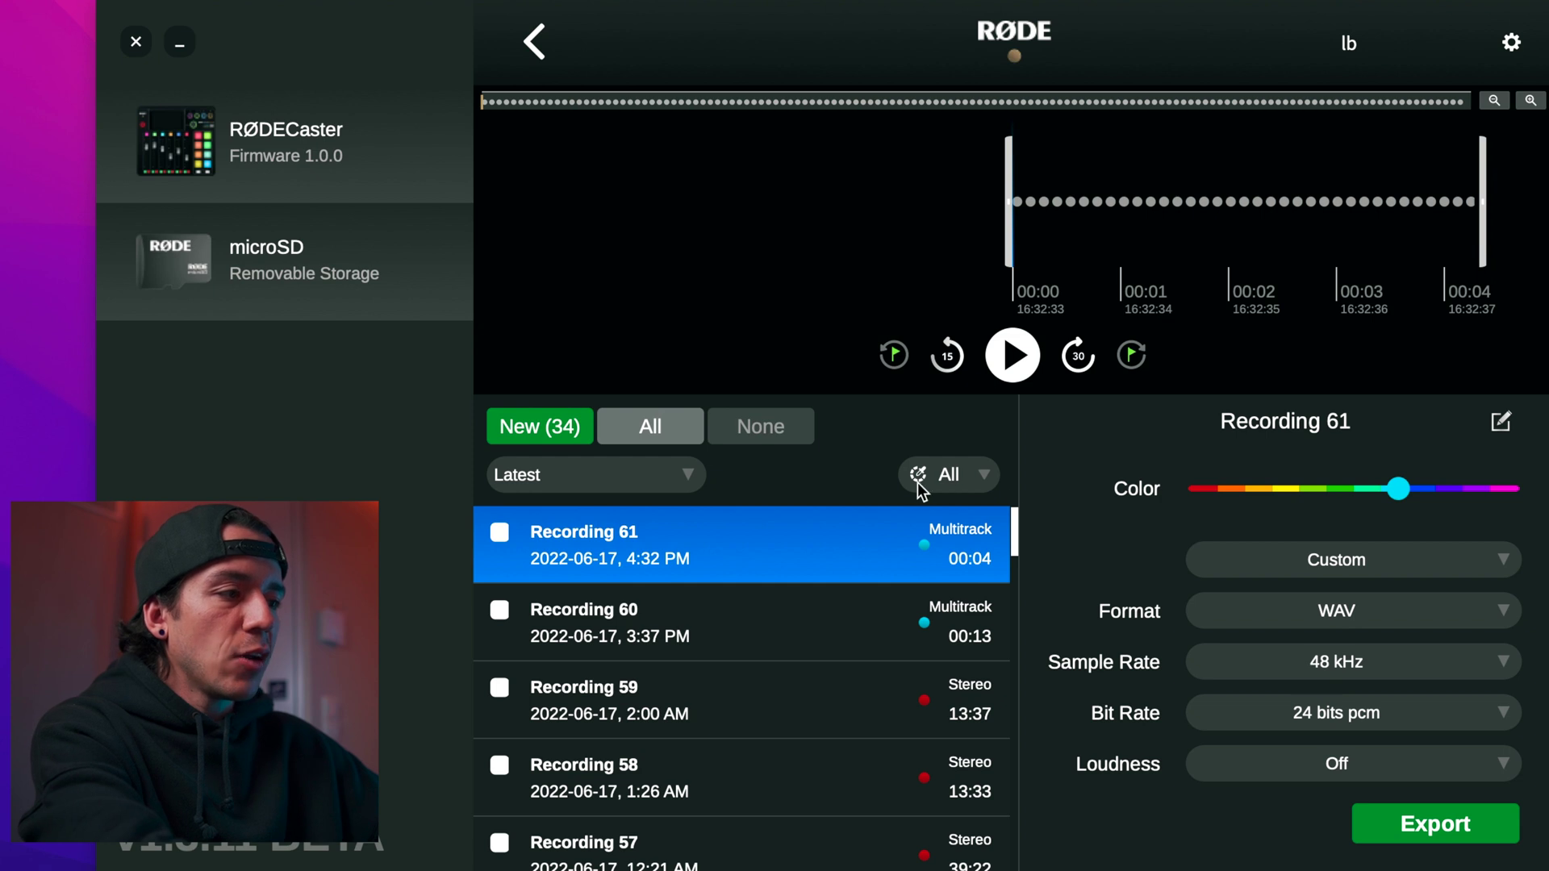
Step: Try the red, cyan and teal colour filters, ending on yellow, which leaves the list empty
{"action": "left_click", "coordinate": [984, 482]}
{"action": "left_click", "coordinate": [933, 508]}
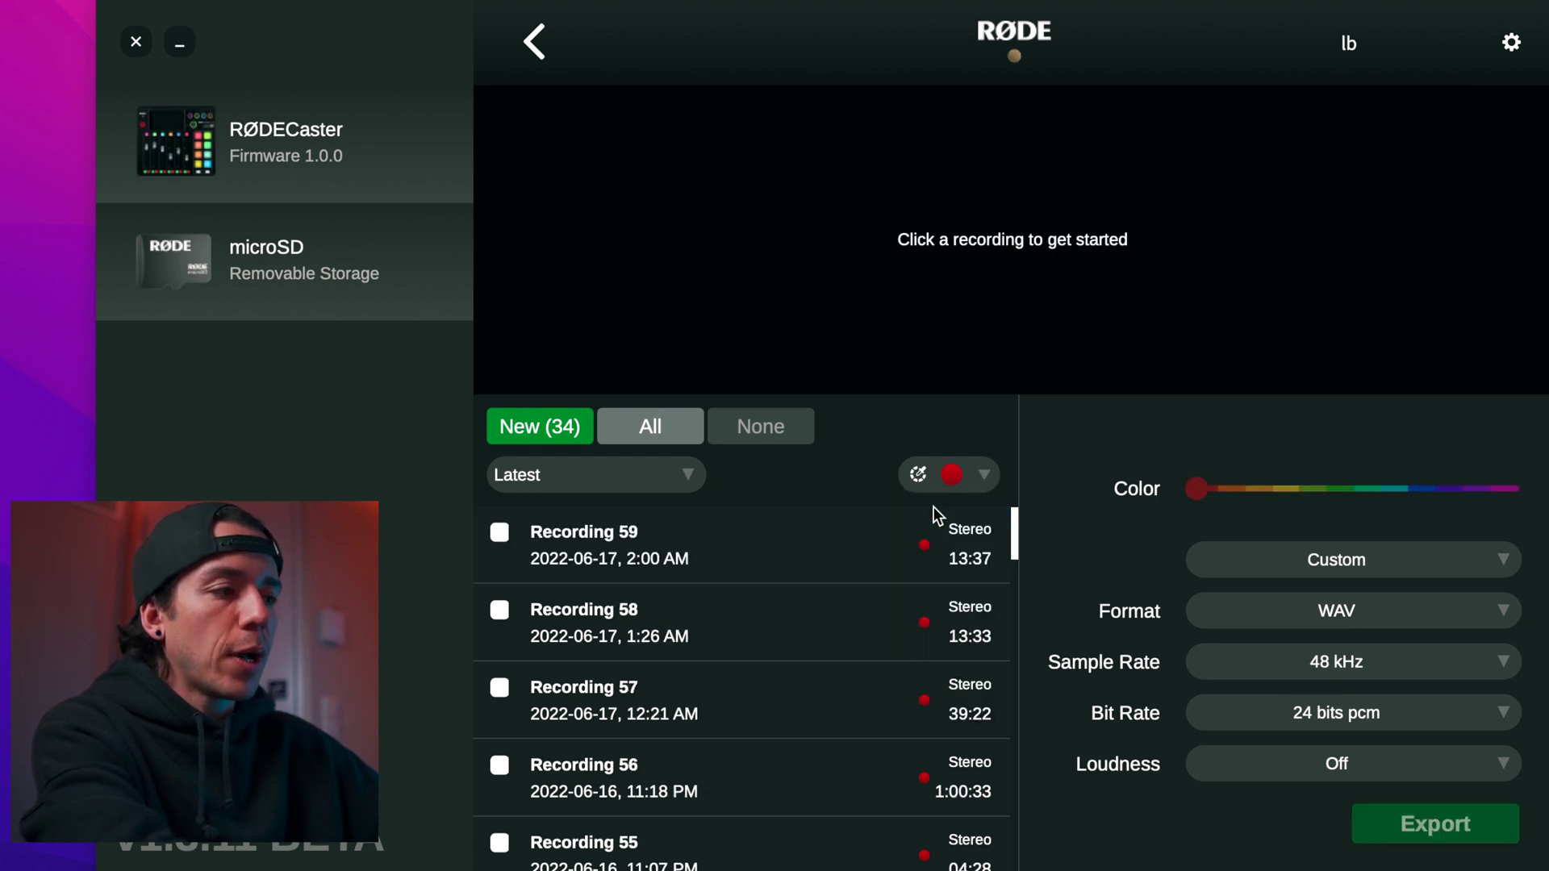
{"action": "scroll", "coordinate": [766, 650], "scroll_direction": "down", "scroll_amount": 1}
{"action": "scroll", "coordinate": [766, 659], "scroll_direction": "up", "scroll_amount": 1}
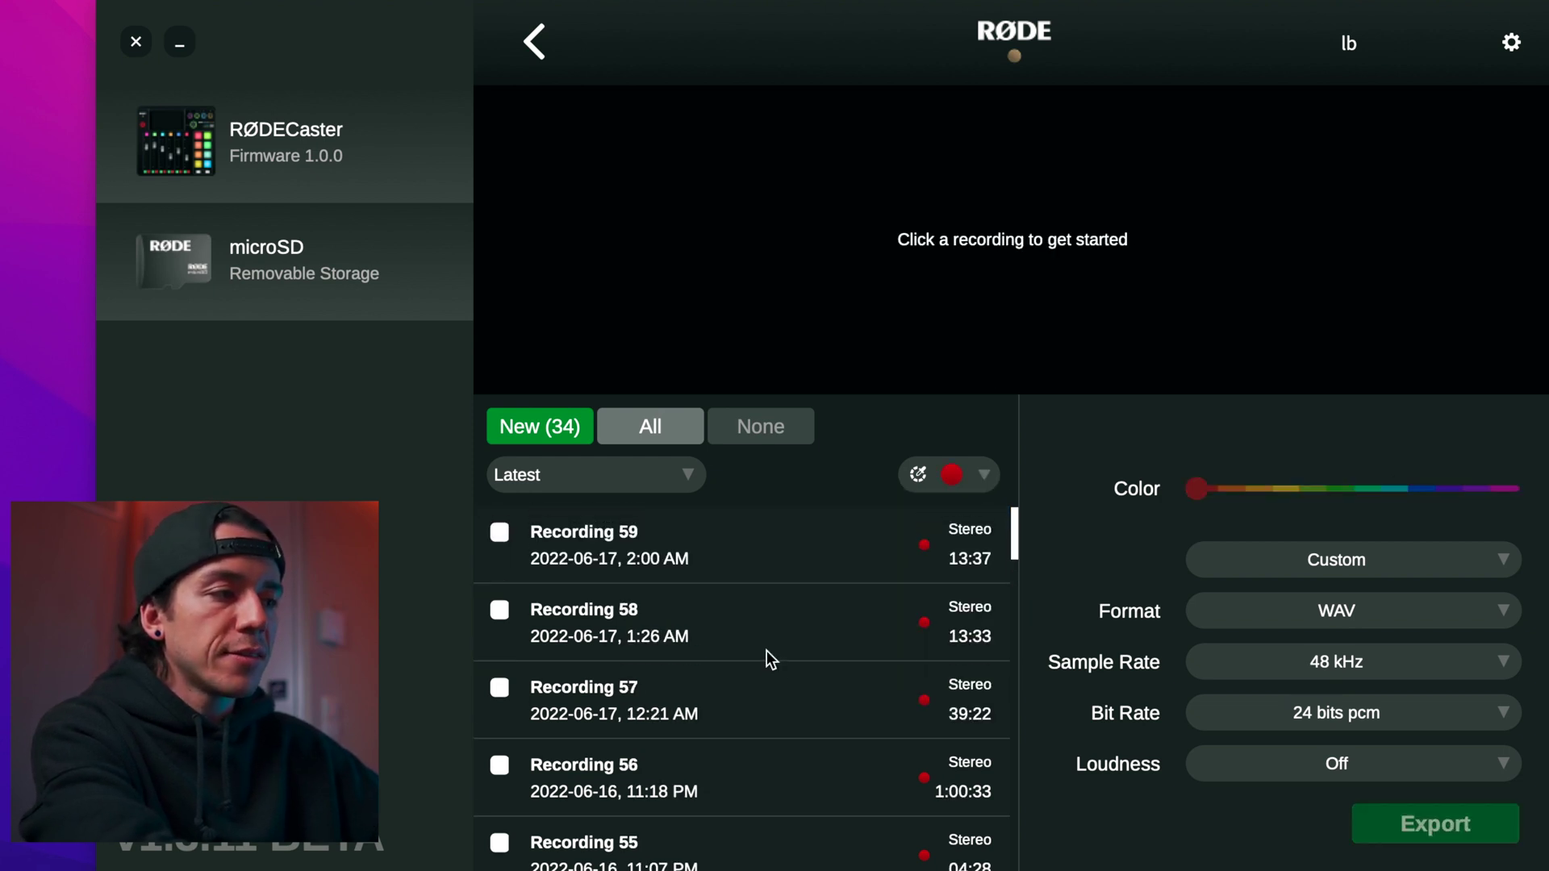
{"action": "left_click", "coordinate": [984, 476]}
{"action": "left_click", "coordinate": [968, 595]}
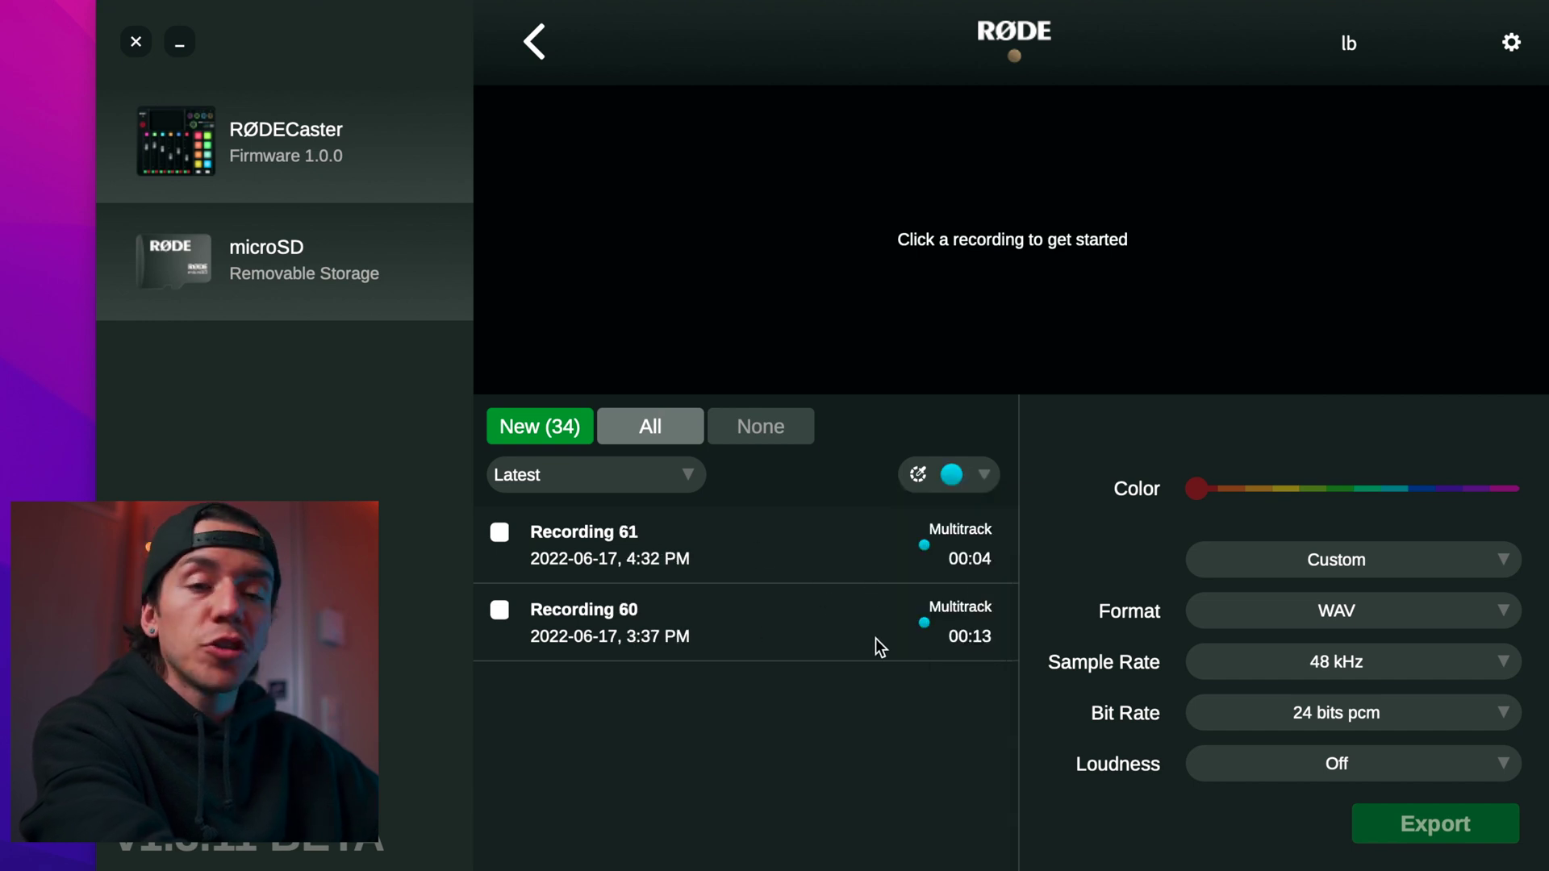
{"action": "left_click", "coordinate": [982, 481]}
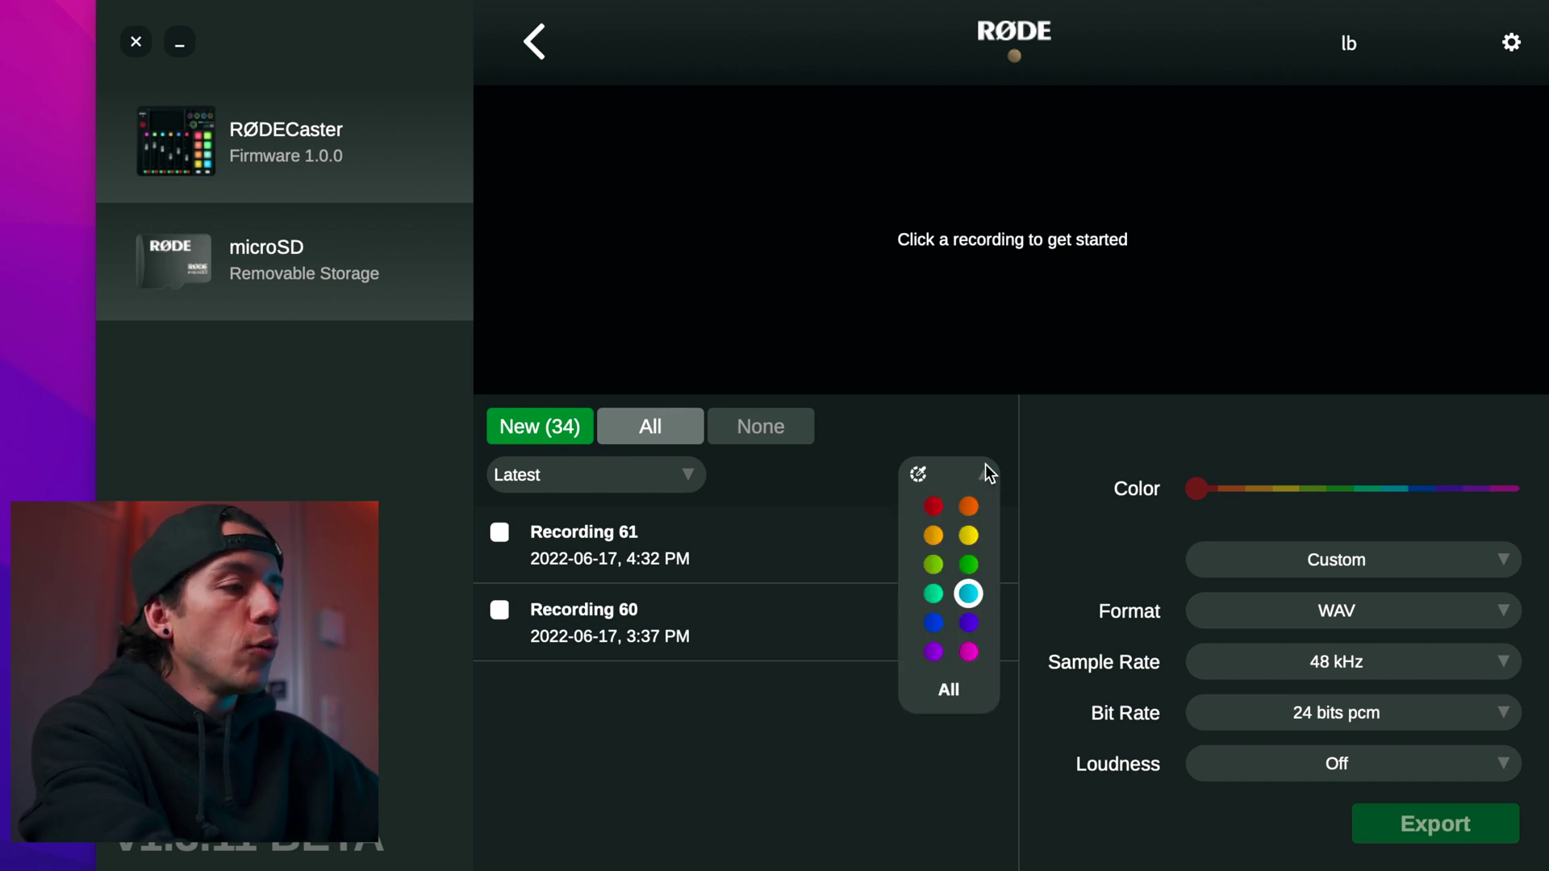
{"action": "left_click", "coordinate": [934, 501]}
{"action": "left_click", "coordinate": [984, 473]}
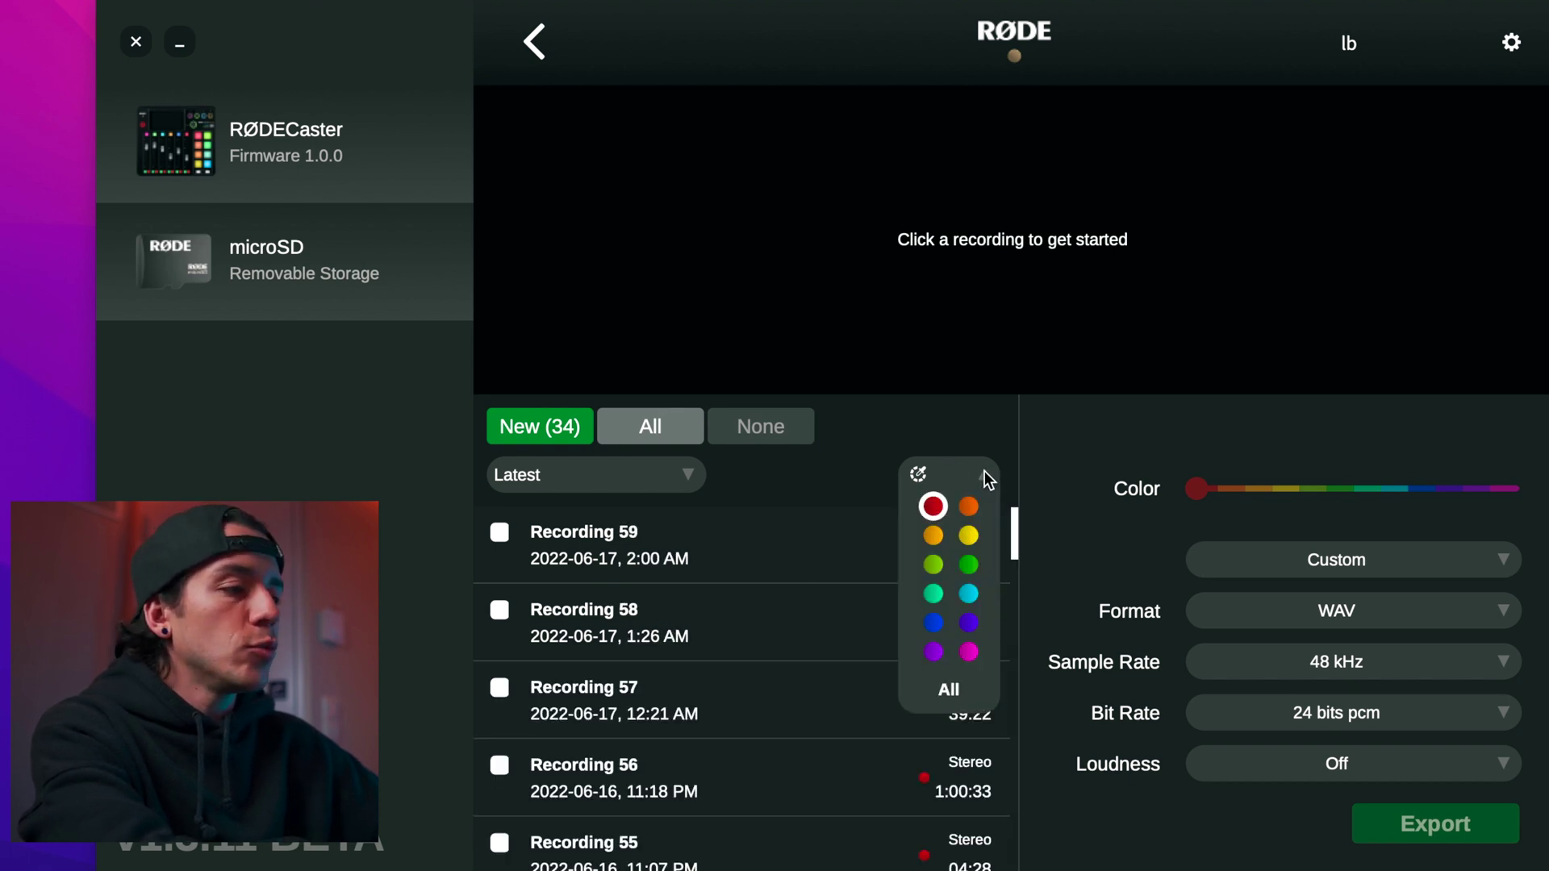
{"action": "left_click", "coordinate": [968, 592]}
{"action": "left_click", "coordinate": [981, 479]}
{"action": "left_click", "coordinate": [968, 536]}
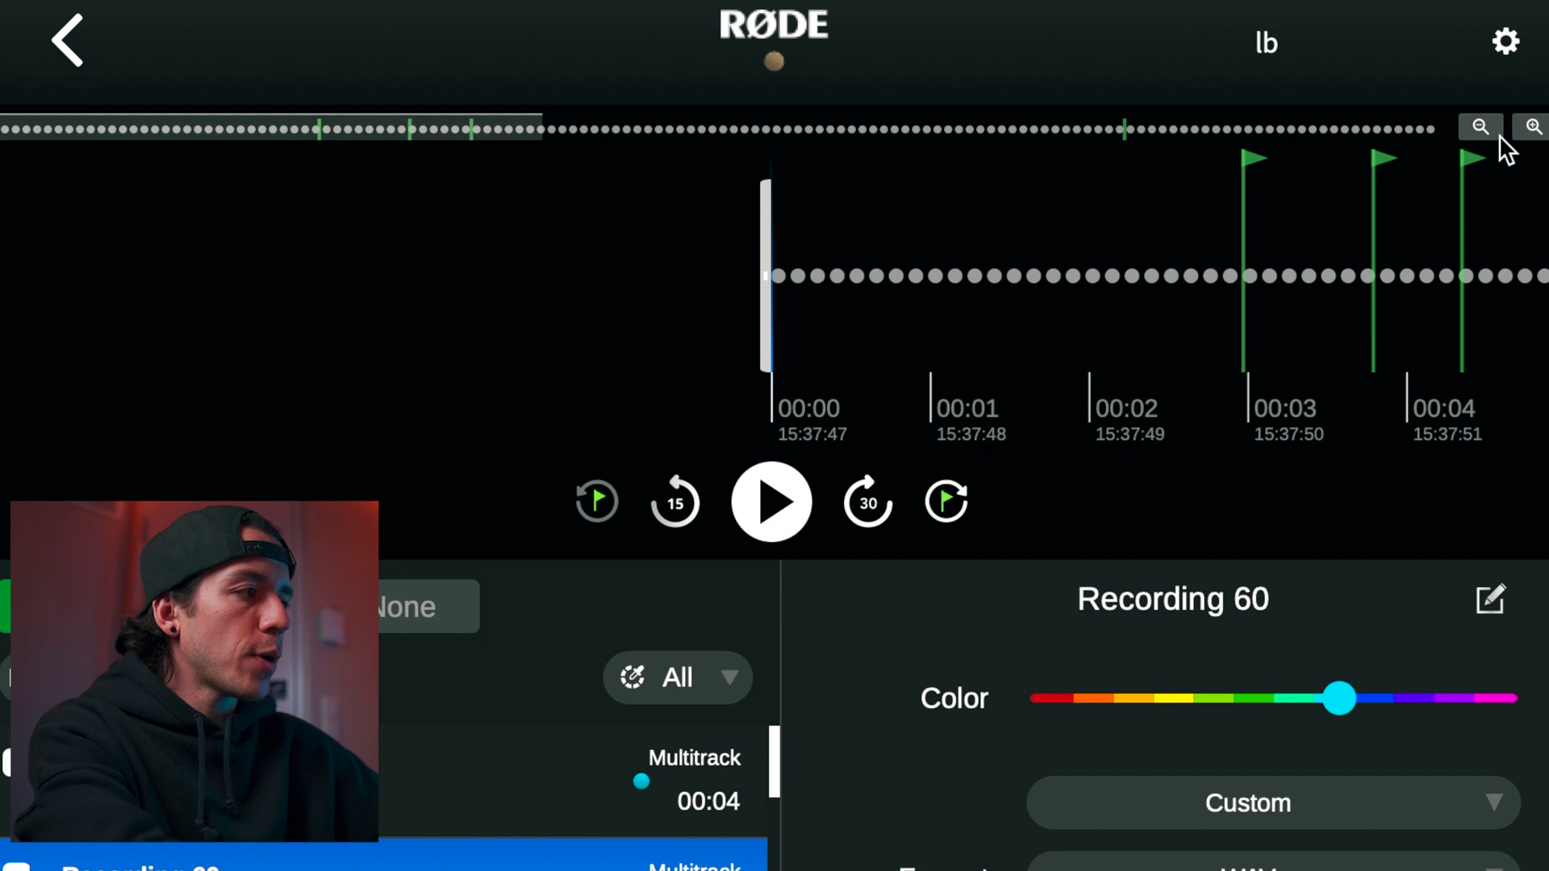
Step: Zoom Recording 60's timeline in to tenths of a second, then back out to whole seconds
{"action": "left_click", "coordinate": [1480, 128]}
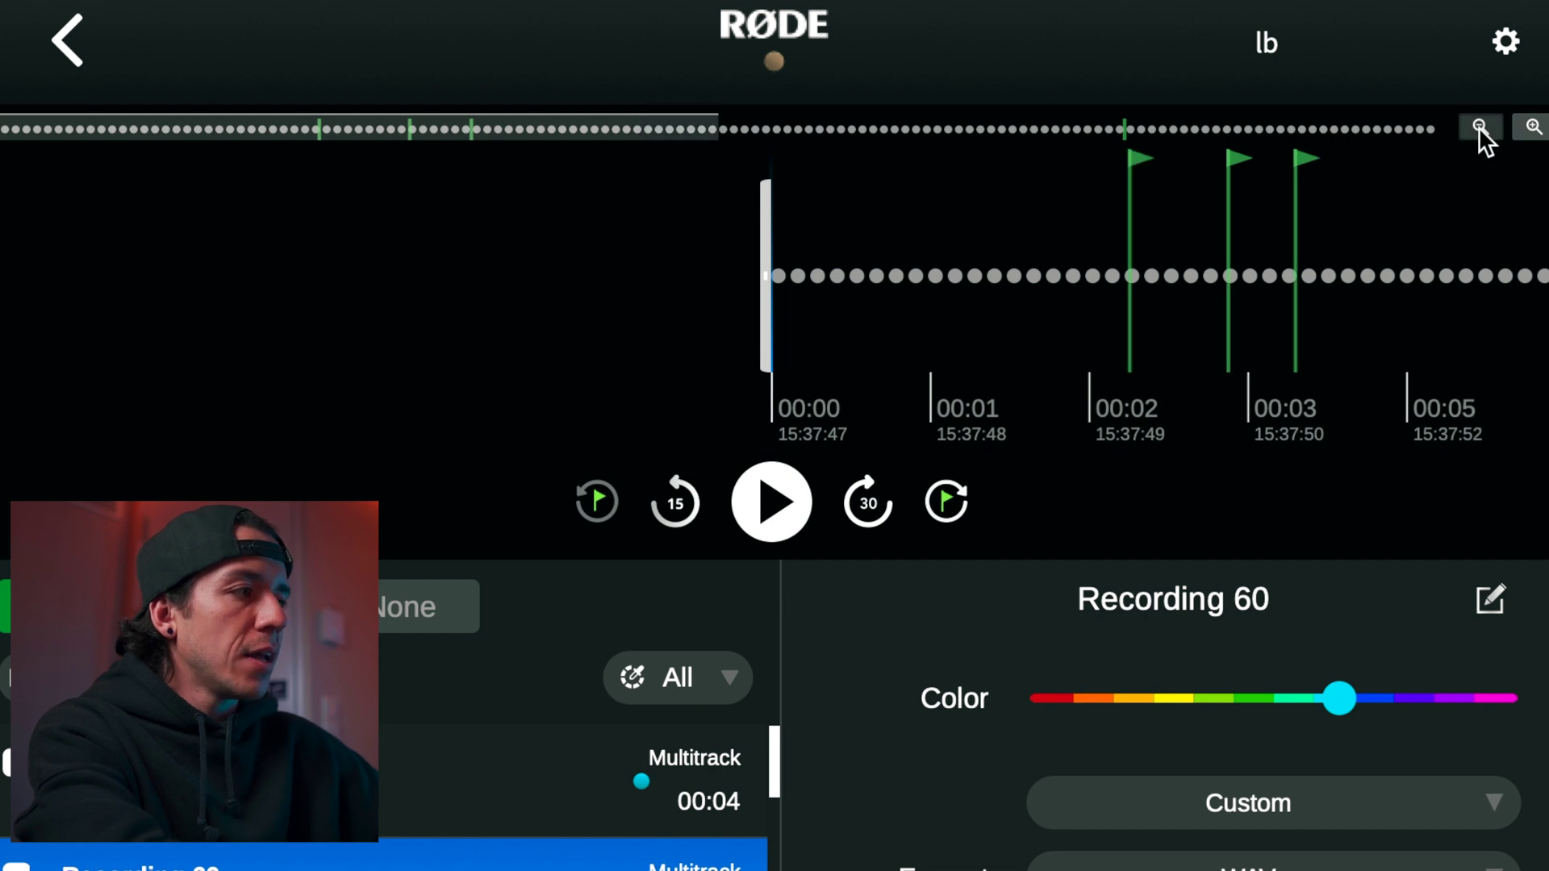
{"action": "left_click", "coordinate": [1534, 127]}
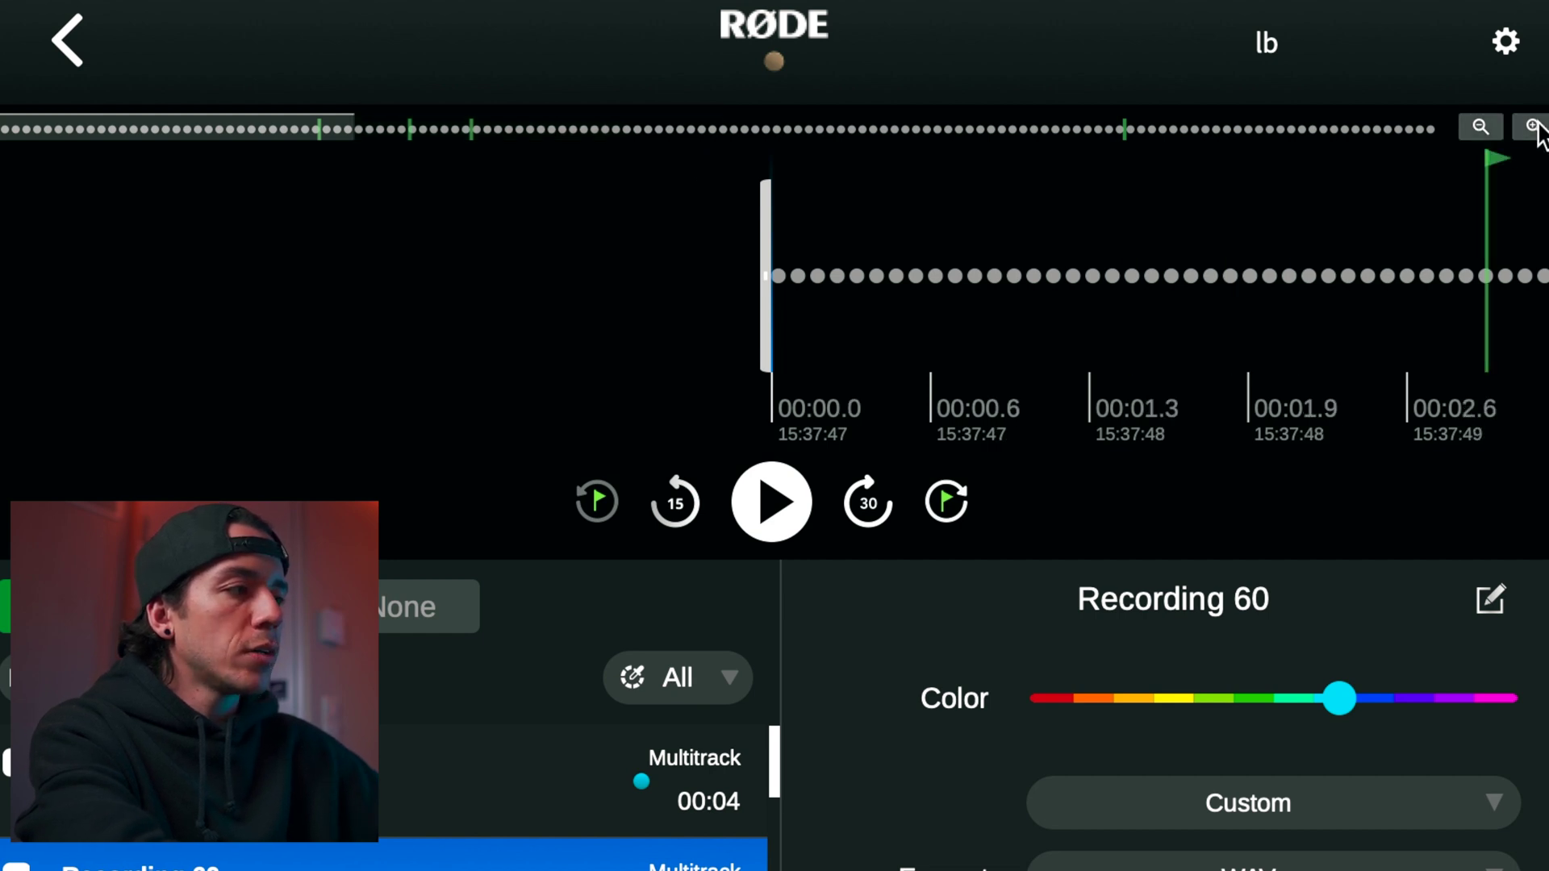
{"action": "left_click", "coordinate": [1535, 127]}
{"action": "left_click_drag", "start_coordinate": [1220, 266], "coordinate": [293, 266]}
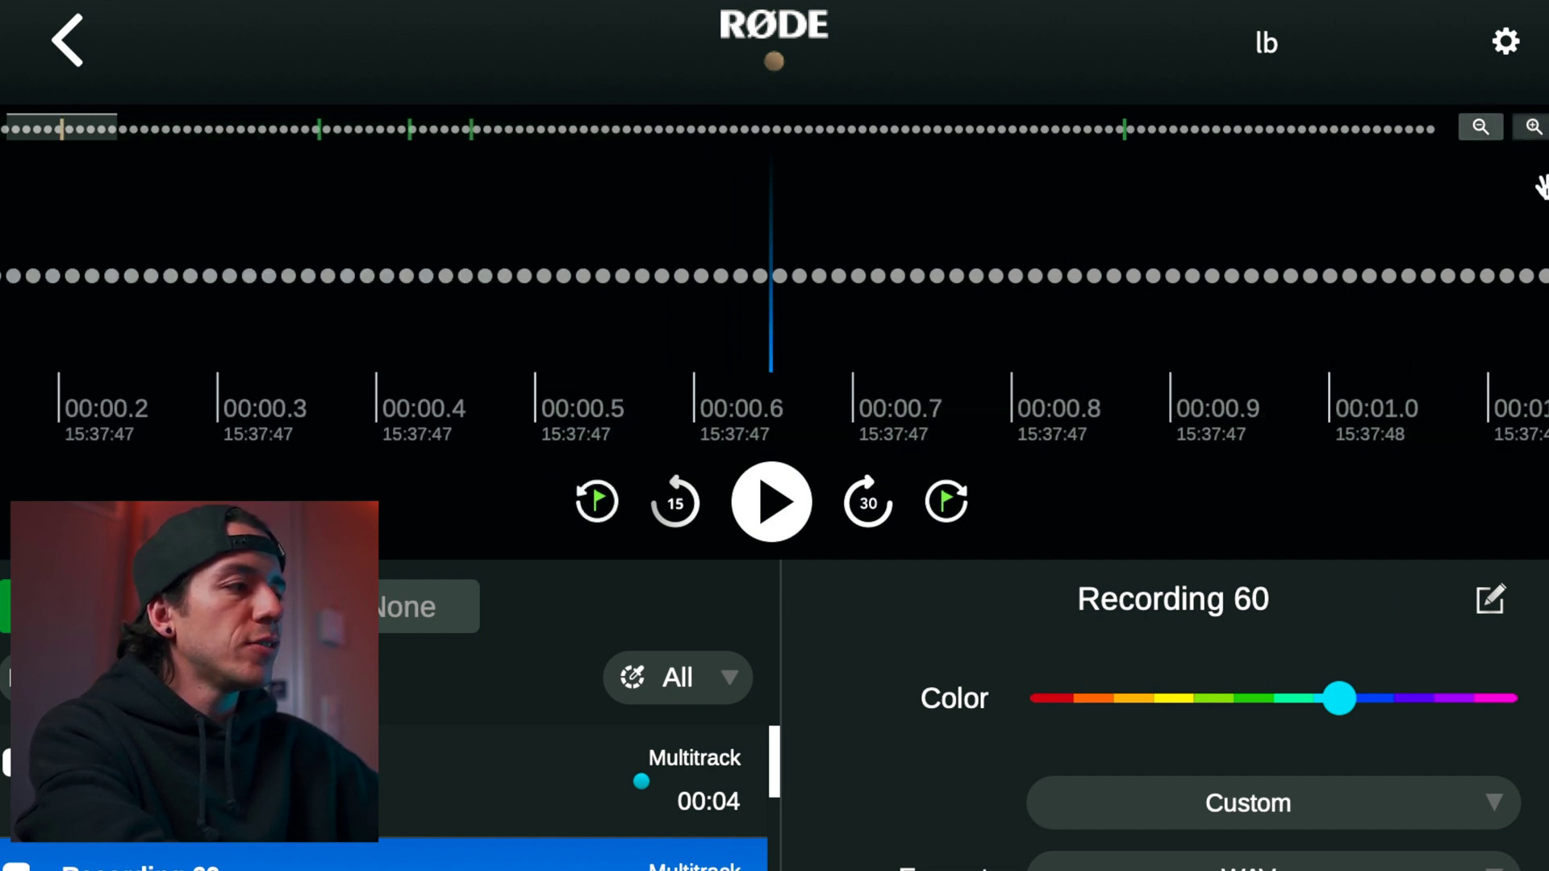
{"action": "left_click", "coordinate": [1479, 127]}
{"action": "left_click", "coordinate": [1479, 127]}
{"action": "left_click", "coordinate": [1479, 127]}
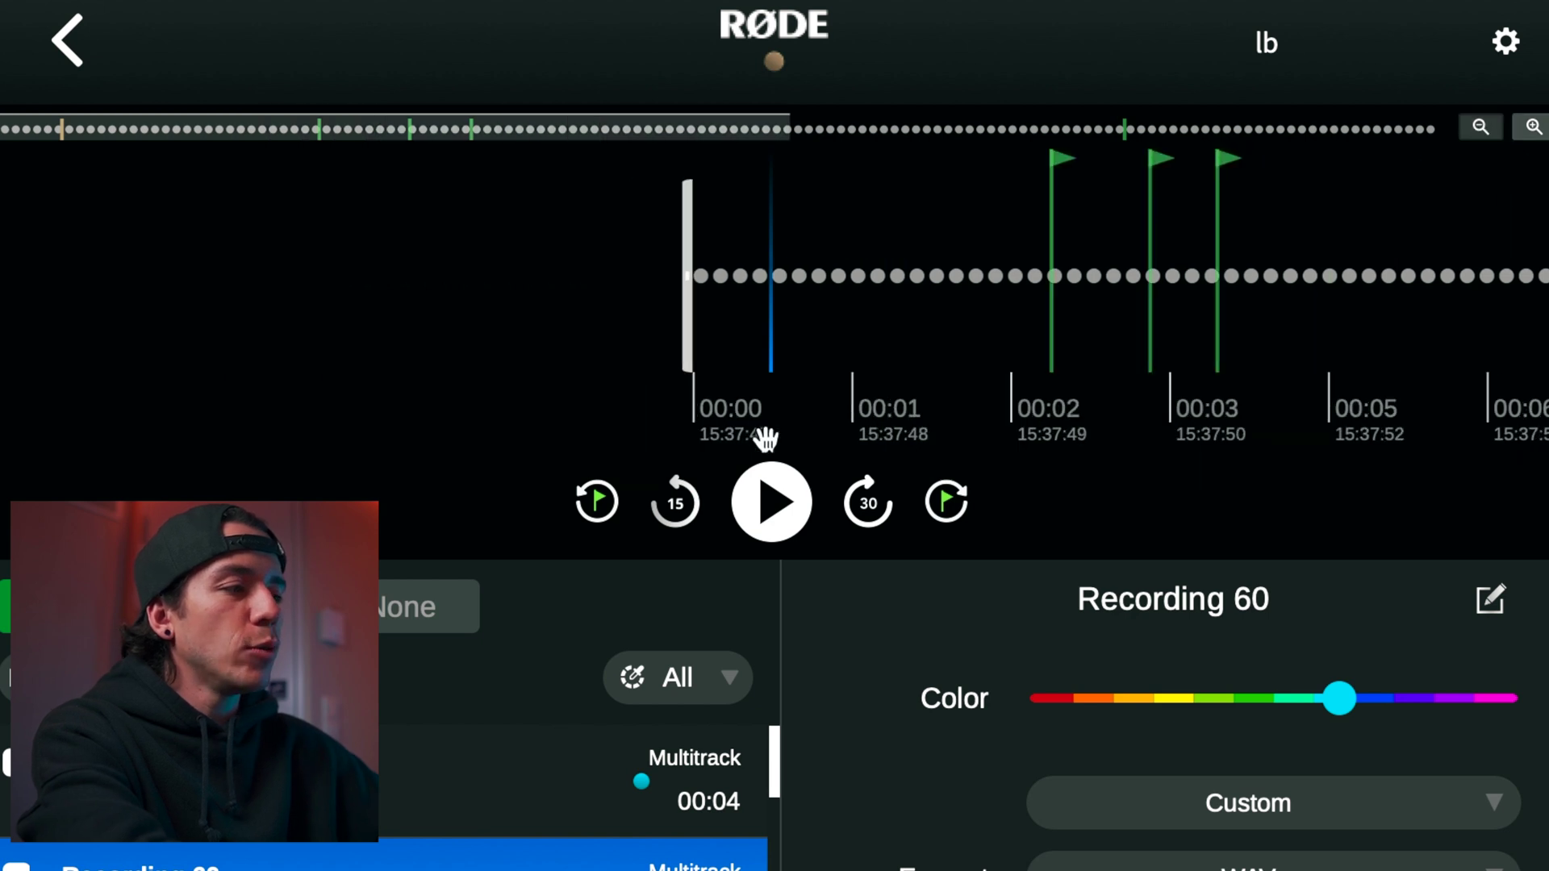
Step: Play and pause Recording 60, skip to start and end, then step back to the 00:02 marker
{"action": "left_click", "coordinate": [782, 509]}
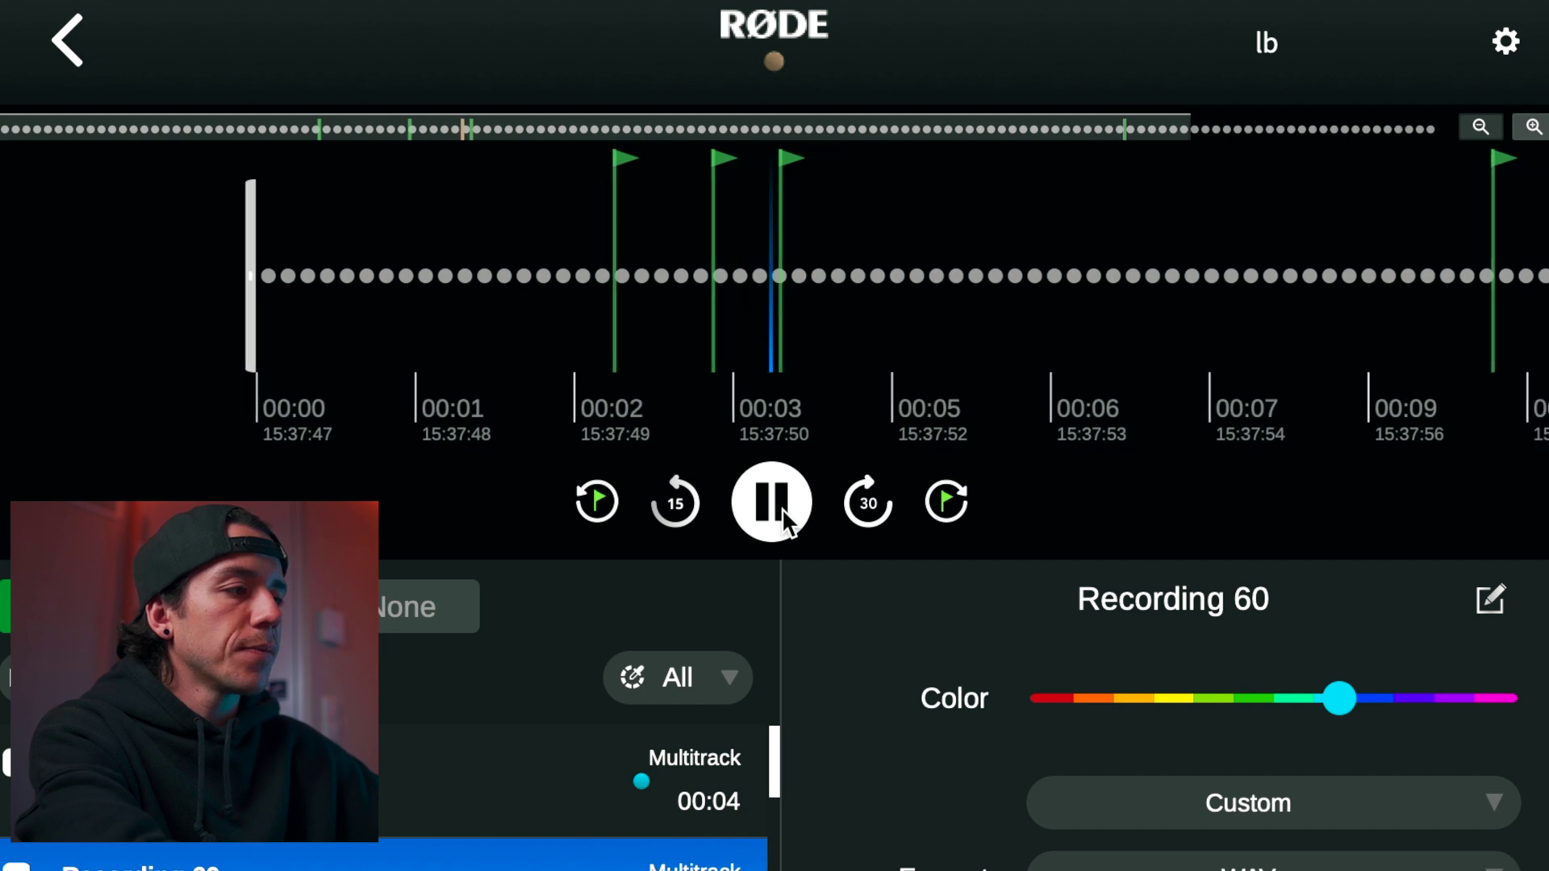
{"action": "left_click", "coordinate": [782, 508]}
{"action": "left_click", "coordinate": [686, 502]}
{"action": "left_click", "coordinate": [873, 511]}
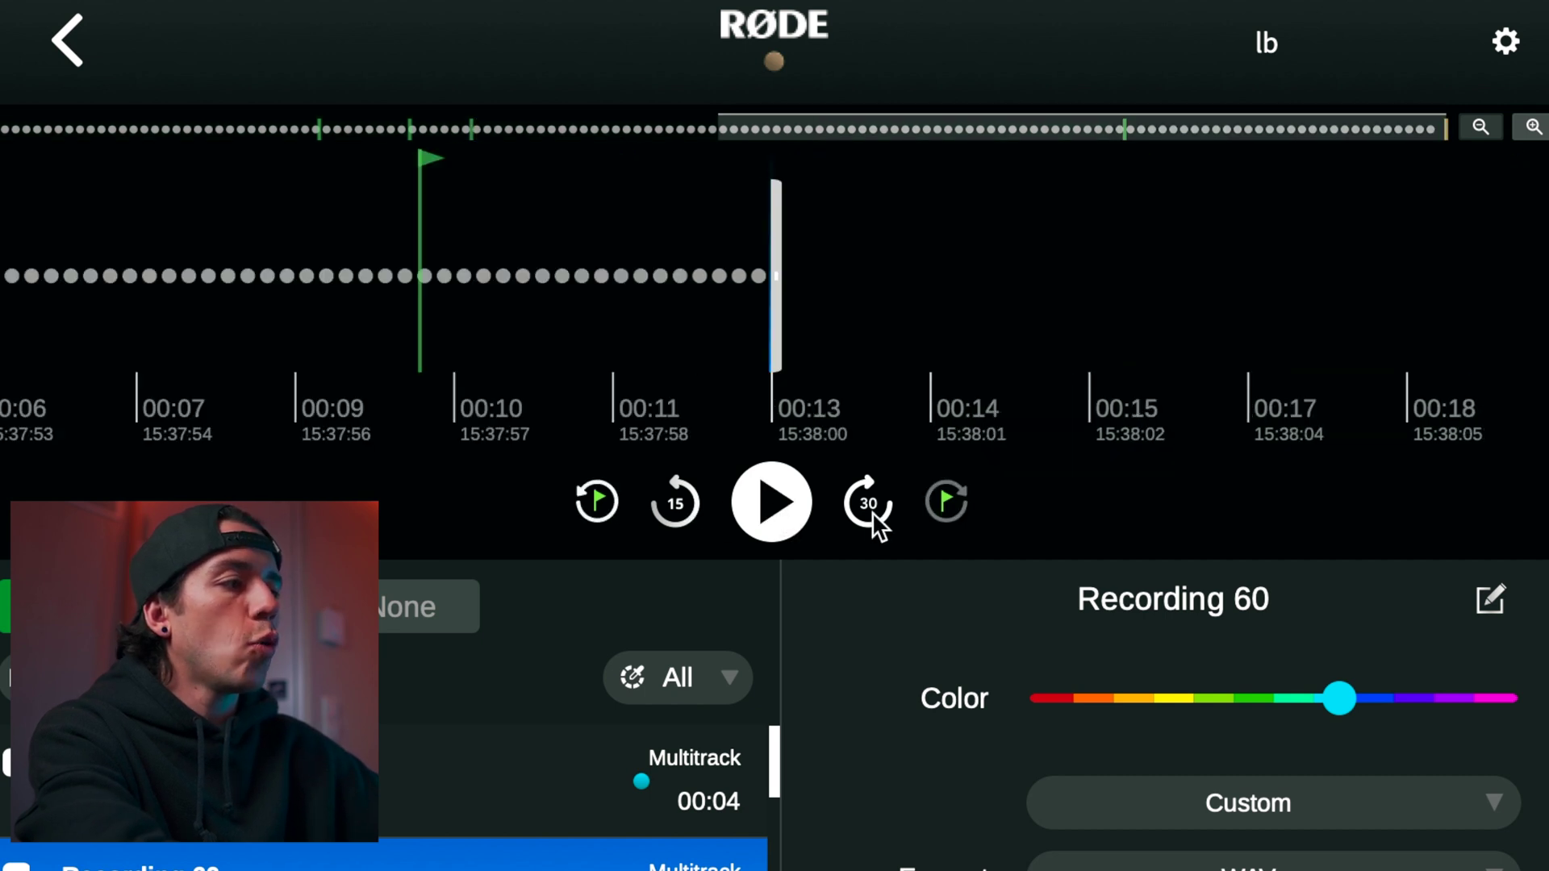
{"action": "left_click", "coordinate": [597, 504]}
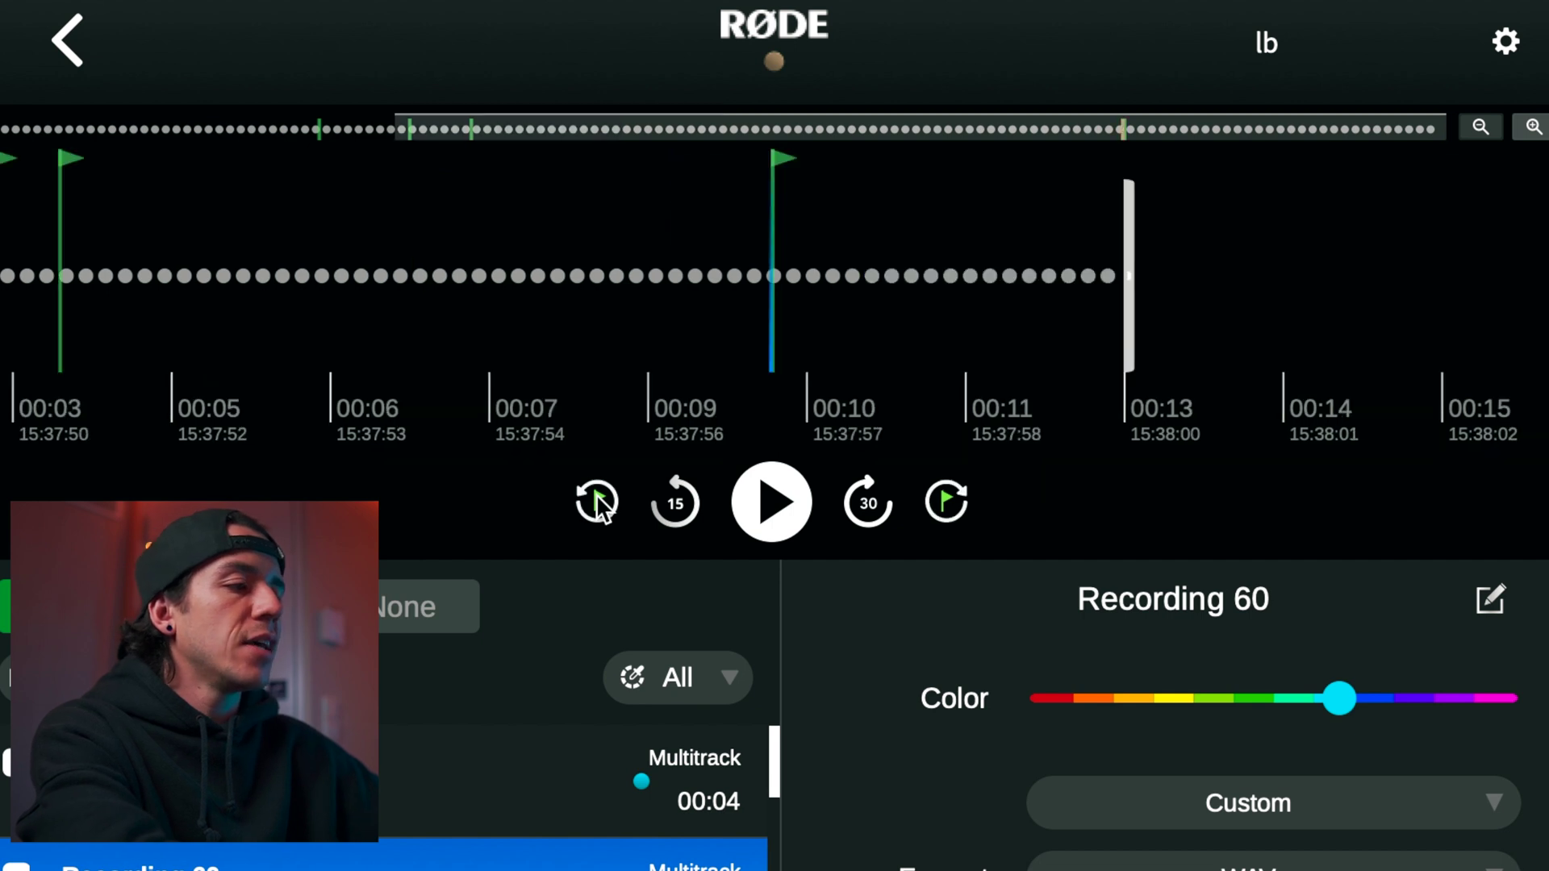
{"action": "left_click", "coordinate": [597, 504]}
{"action": "left_click", "coordinate": [597, 504]}
{"action": "left_click", "coordinate": [598, 508]}
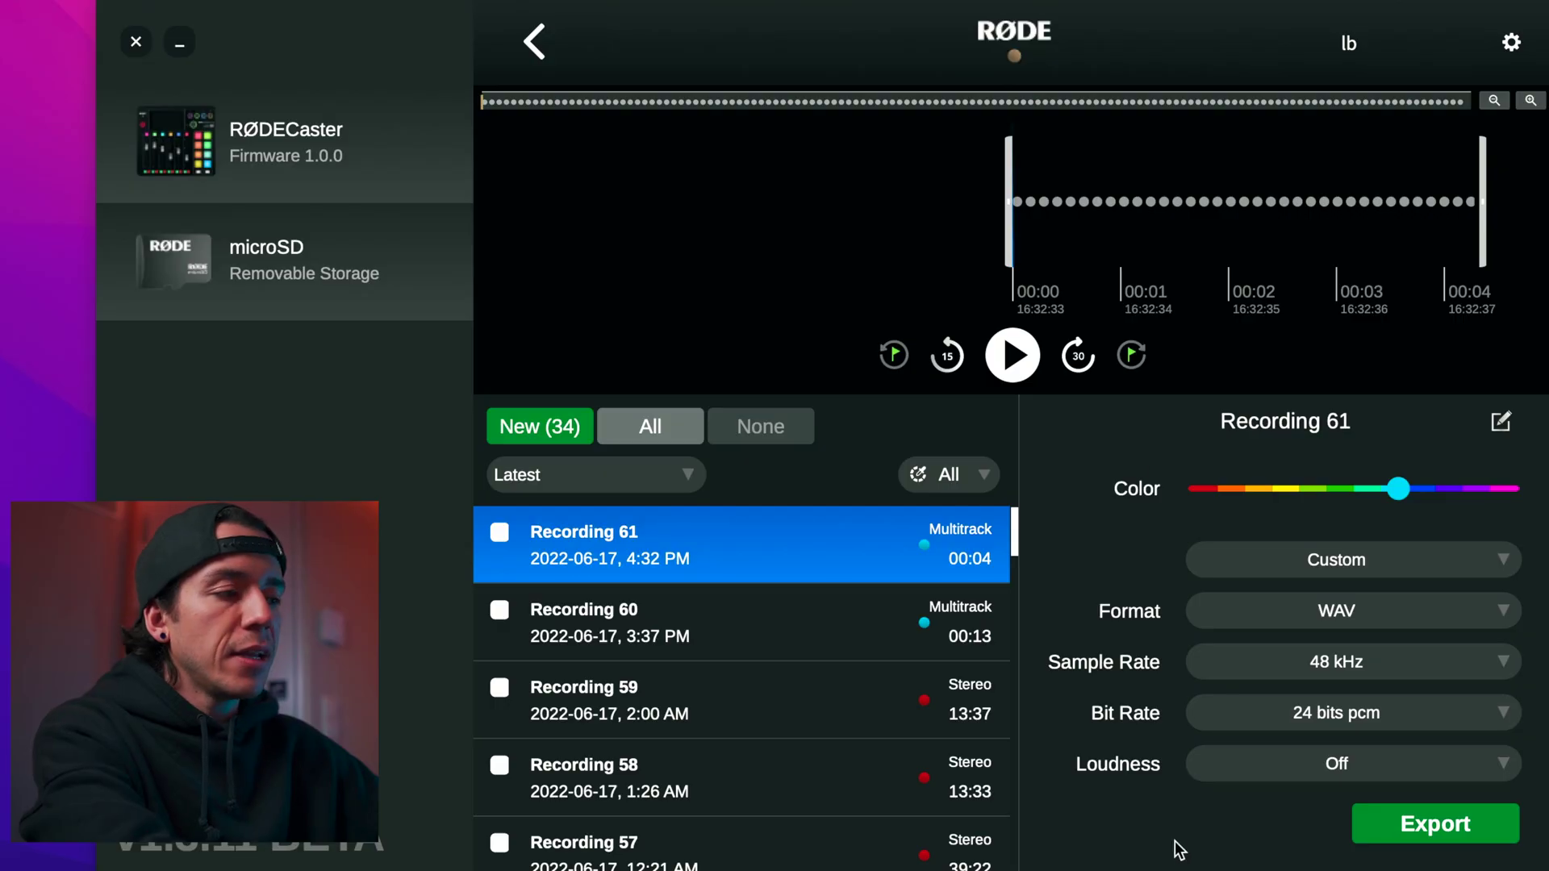
Step: Show RØDE Central's export preset list, where Custom is the current preset
{"action": "left_click", "coordinate": [1290, 568]}
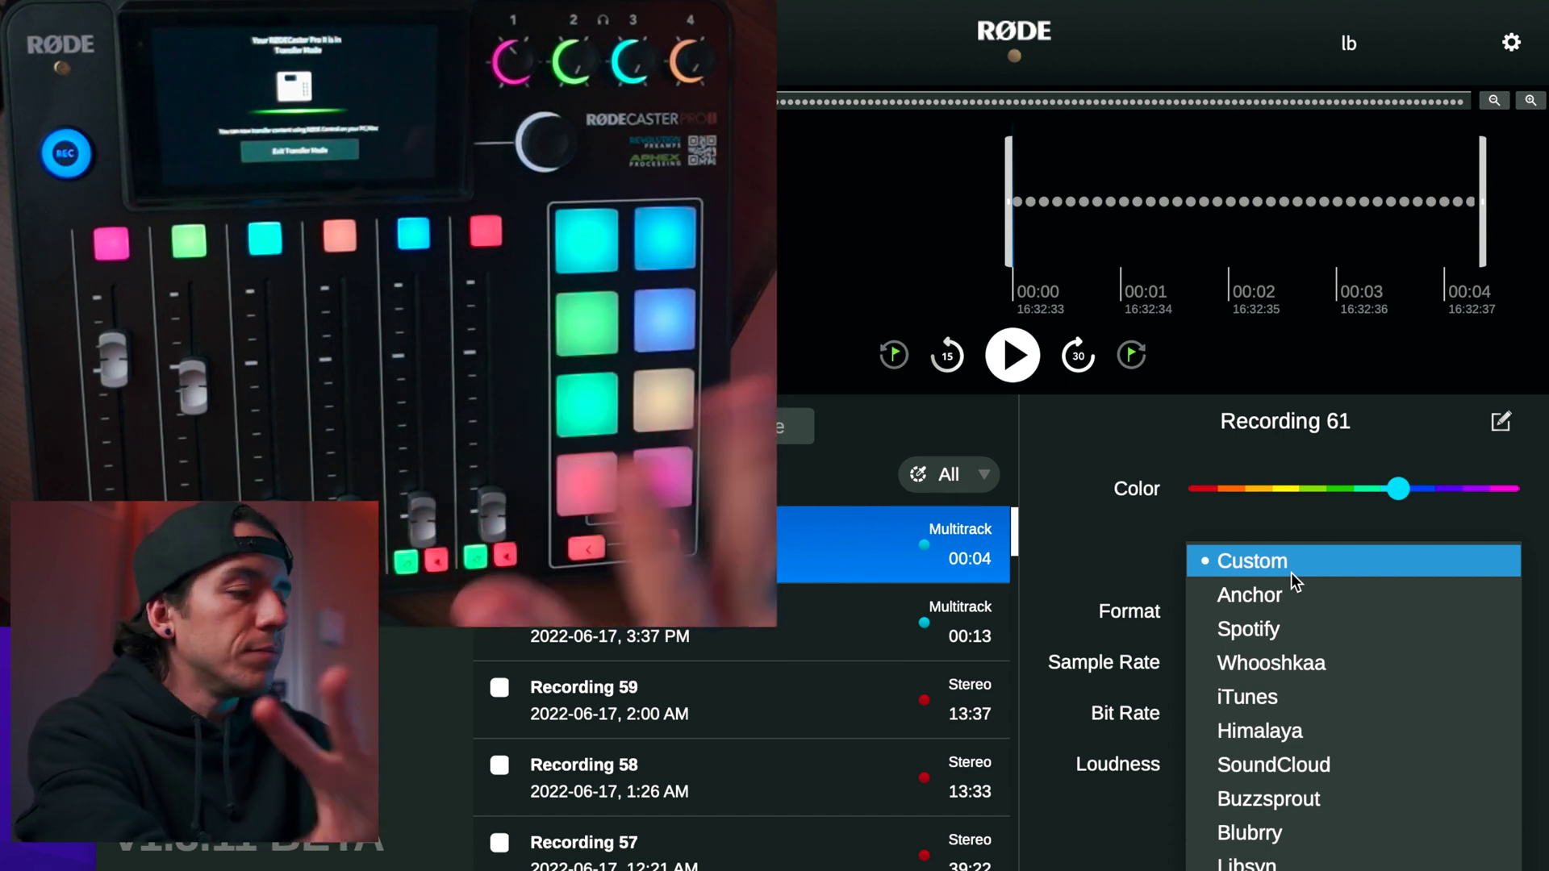
Step: Try the Spotify preset and an export of Recording 61, then return to the Custom preset at -14 LUFS
{"action": "left_click", "coordinate": [1305, 631]}
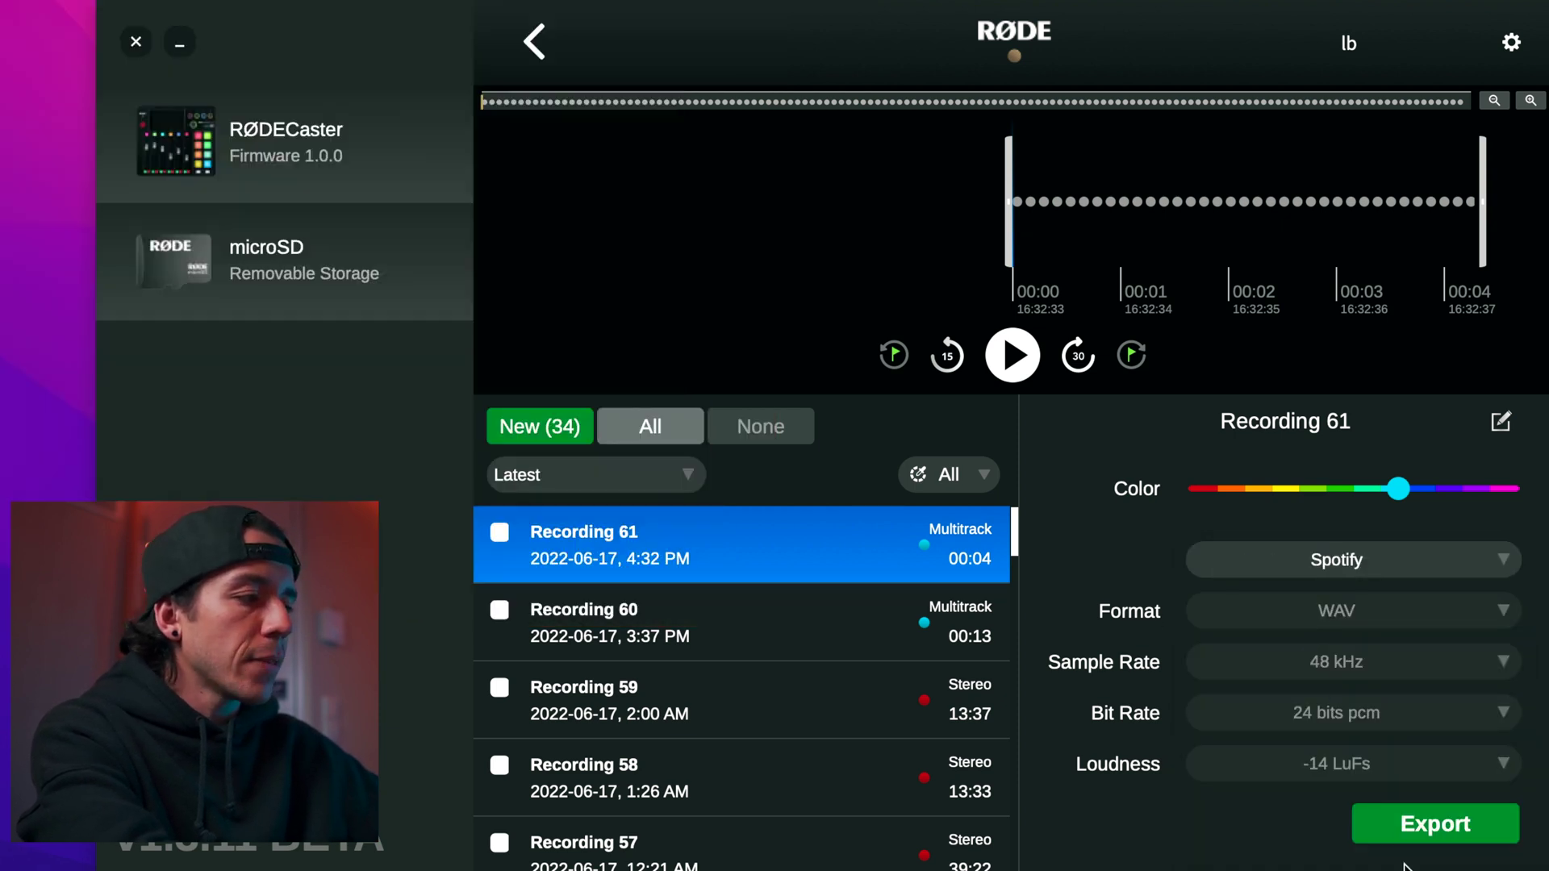
{"action": "left_click", "coordinate": [1423, 834]}
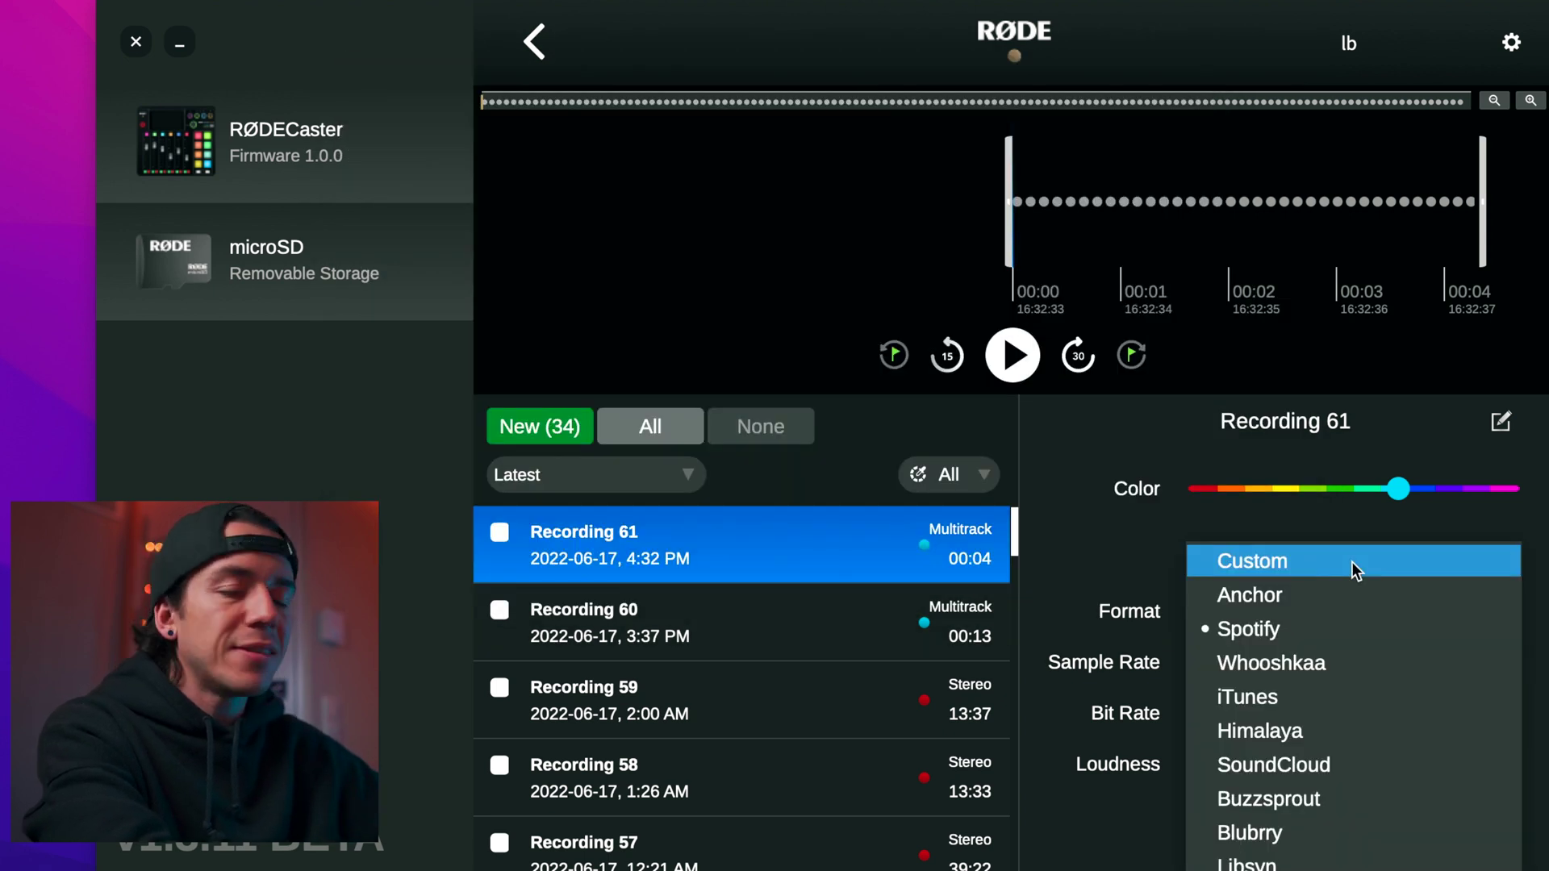
{"action": "left_click", "coordinate": [1261, 566]}
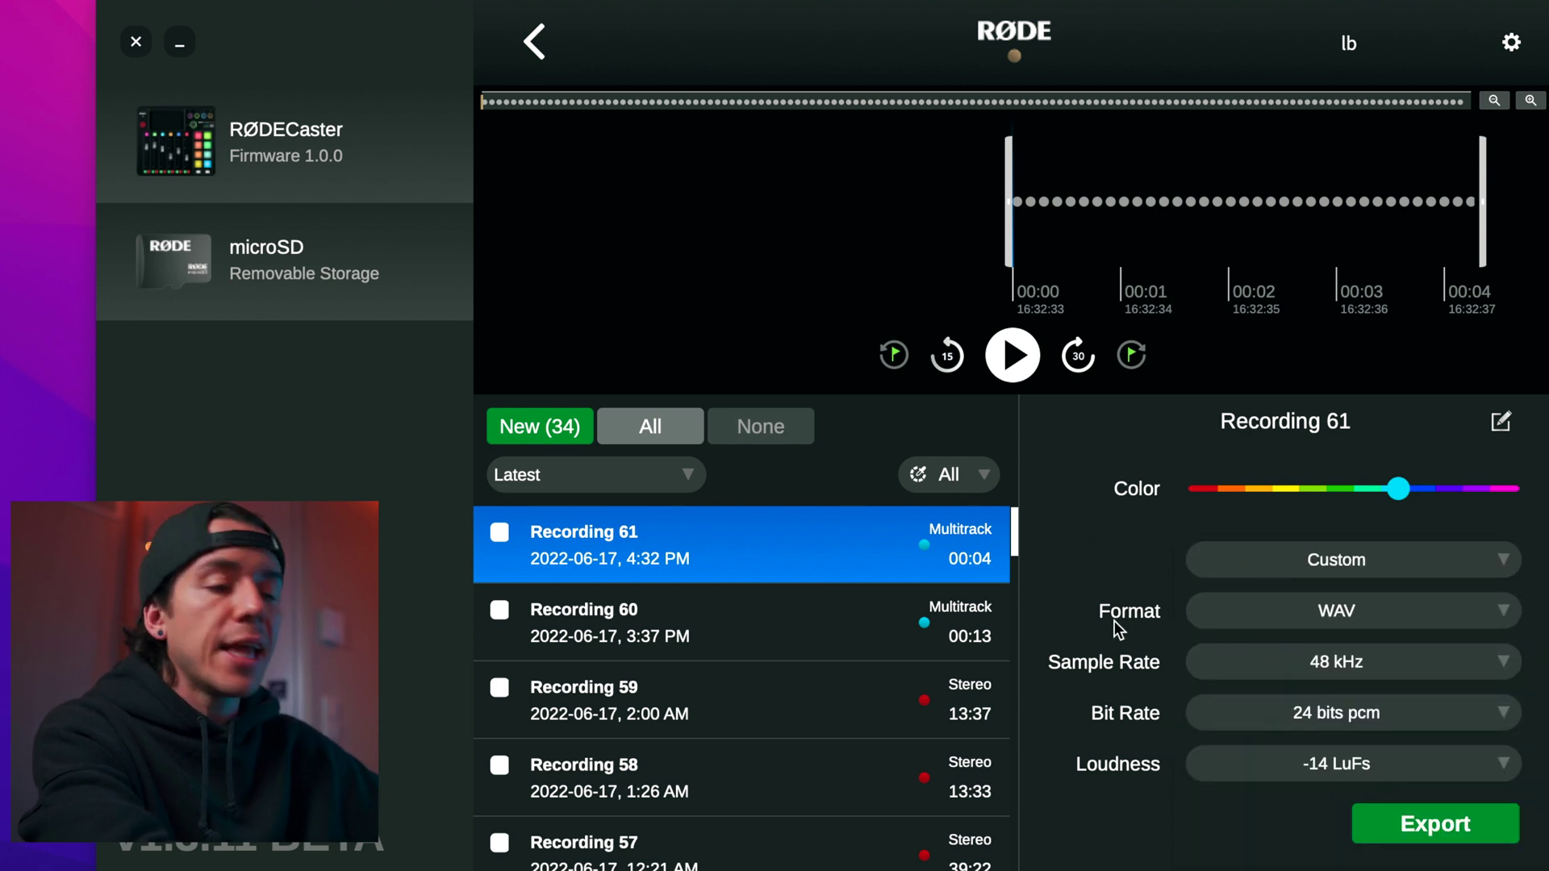
{"action": "left_click", "coordinate": [1350, 613]}
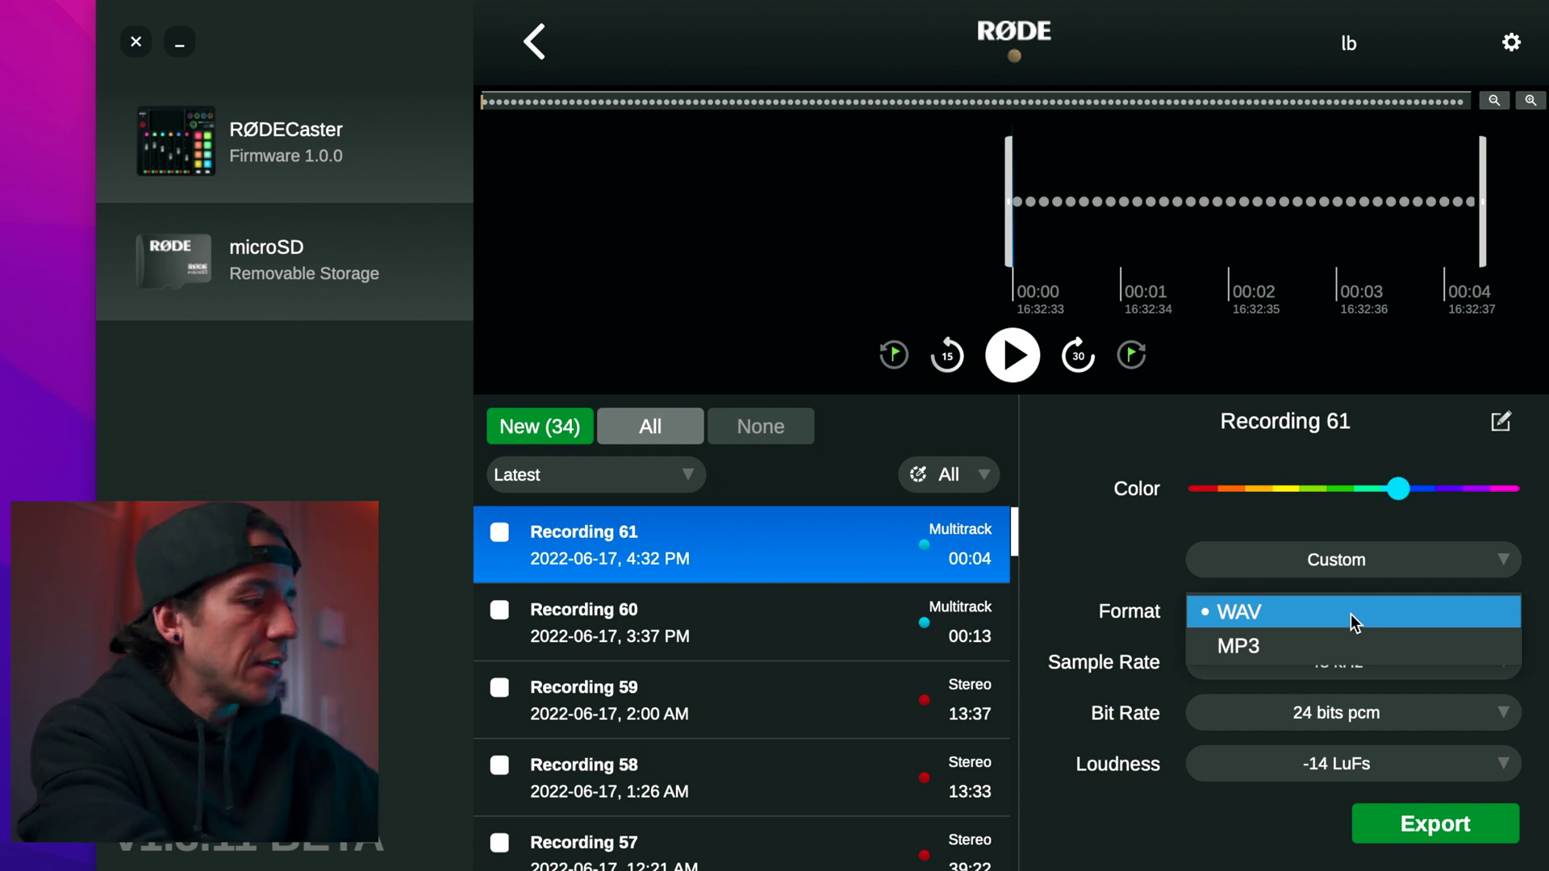
{"action": "left_click", "coordinate": [1350, 613]}
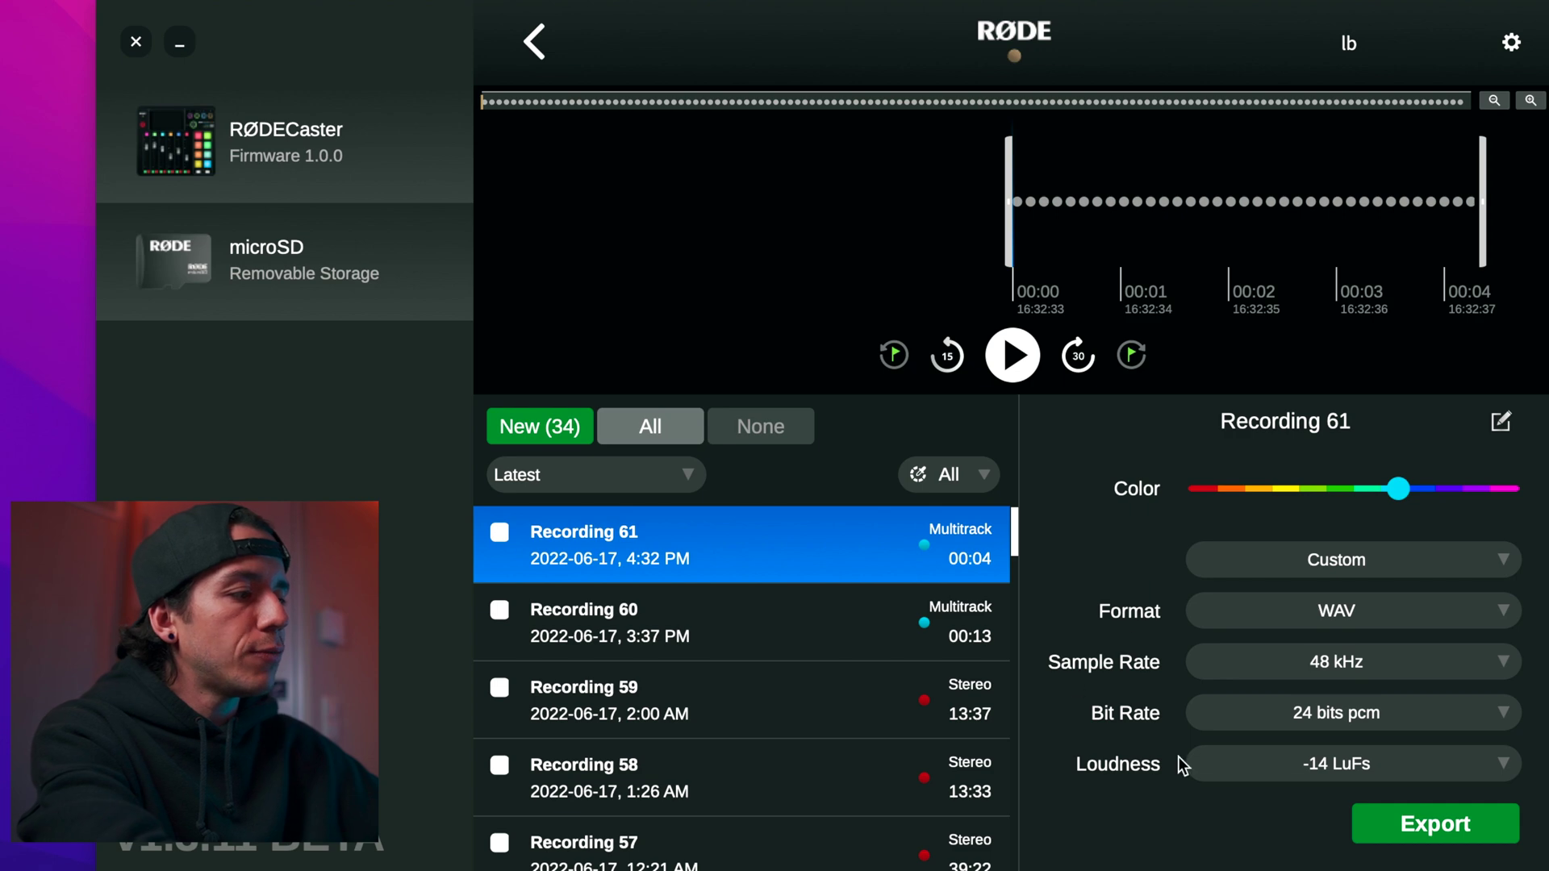